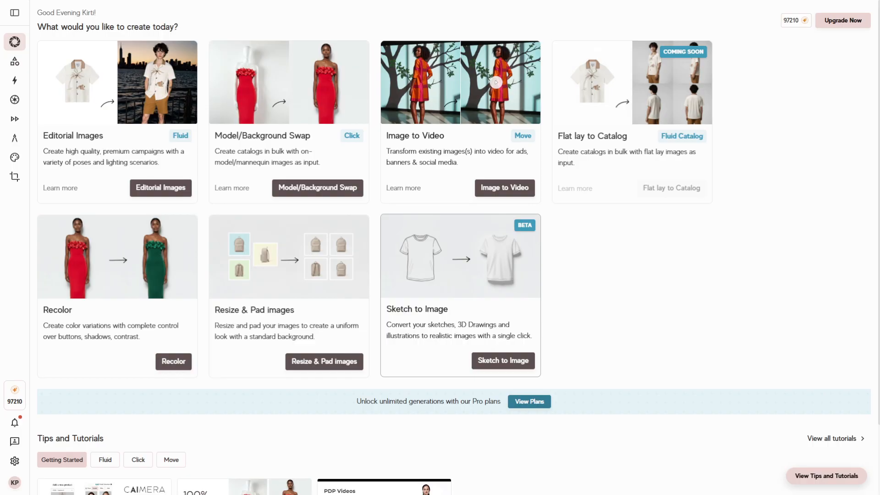
Open Sketch to Image, generate the uploaded blazer sketch with the material "black wool", and compare the result with the sketch
{"action": "left_click", "coordinate": [519, 363]}
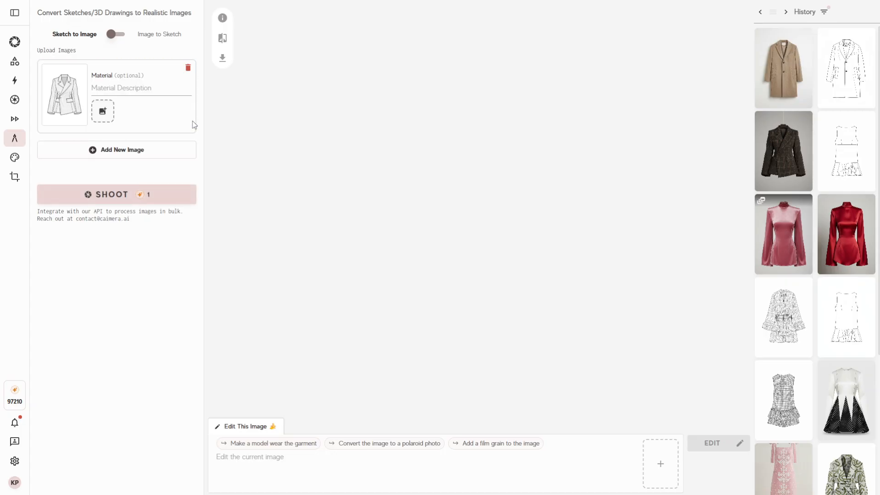
{"action": "left_click", "coordinate": [131, 88]}
{"action": "left_click", "coordinate": [118, 88]}
{"action": "type", "text": "black wool"}
{"action": "left_click", "coordinate": [164, 201]}
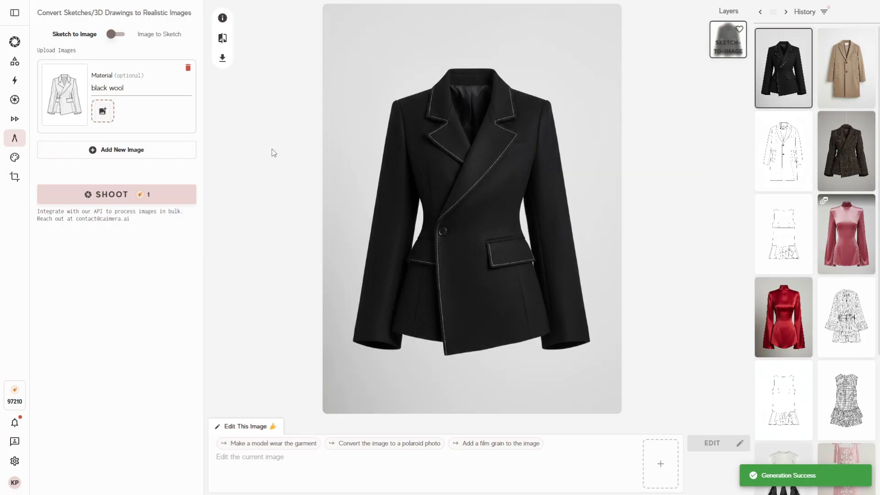
{"action": "left_click", "coordinate": [222, 38]}
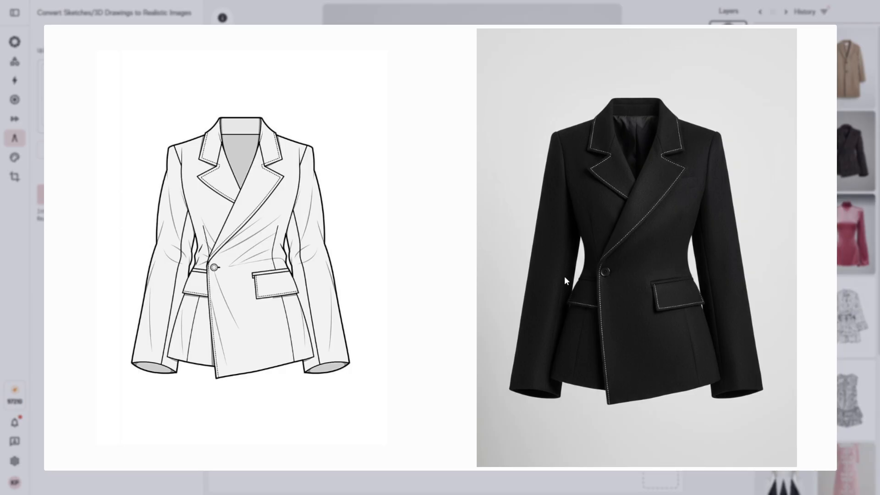
{"action": "left_click", "coordinate": [862, 187]}
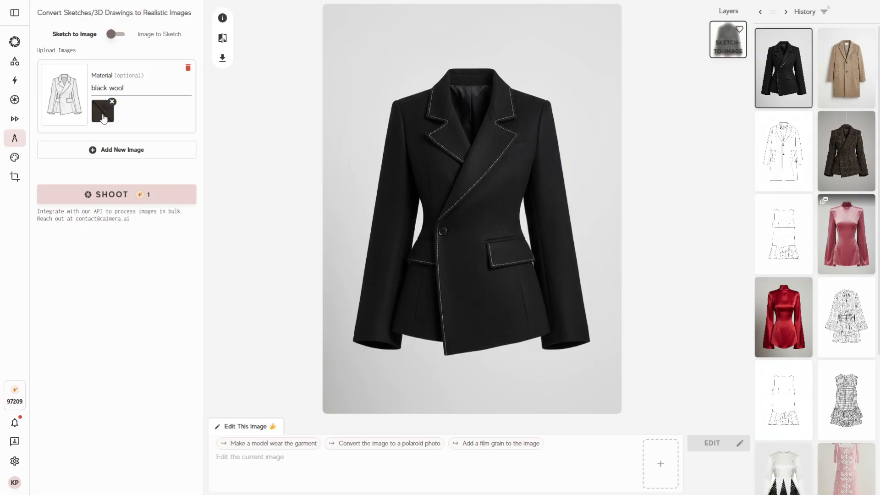
Shorten the blazer's material description to "wool" and generate a new image using the dark fabric swatch as reference
{"action": "left_click_drag", "start_coordinate": [110, 90], "coordinate": [92, 88]}
{"action": "key", "text": "BackSpace"}
{"action": "left_click_drag", "start_coordinate": [108, 88], "coordinate": [92, 93]}
{"action": "left_click", "coordinate": [123, 90]}
{"action": "left_click", "coordinate": [146, 193]}
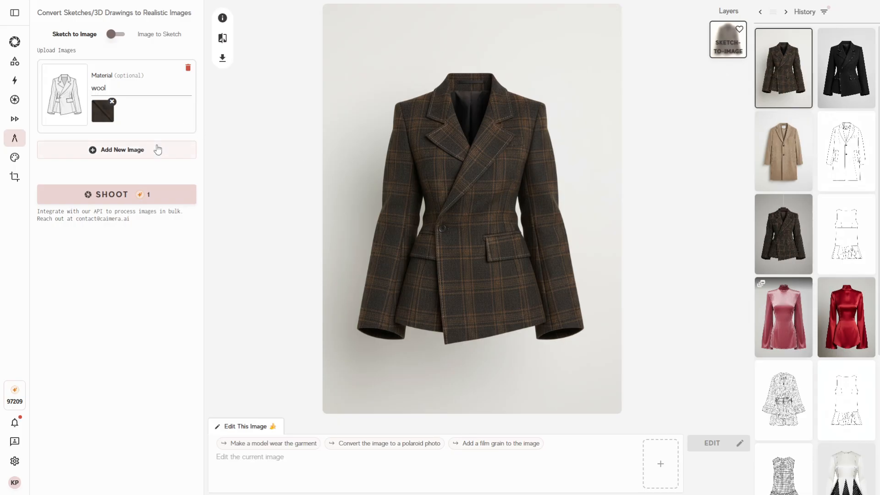
Examine the fabric swatch used for the blazer and compare the generated plaid blazer side by side with its sketch
{"action": "key", "text": "ctrl+minus"}
{"action": "key", "text": "ctrl+minus"}
{"action": "key", "text": "ctrl+plus"}
{"action": "key", "text": "ctrl+plus"}
{"action": "key", "text": "ctrl+plus"}
{"action": "key", "text": "ctrl+plus"}
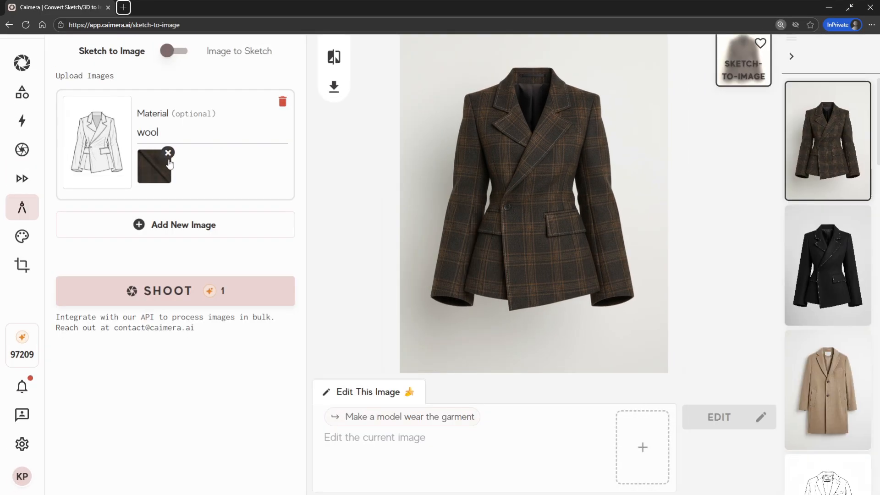
{"action": "key", "text": "ctrl+plus"}
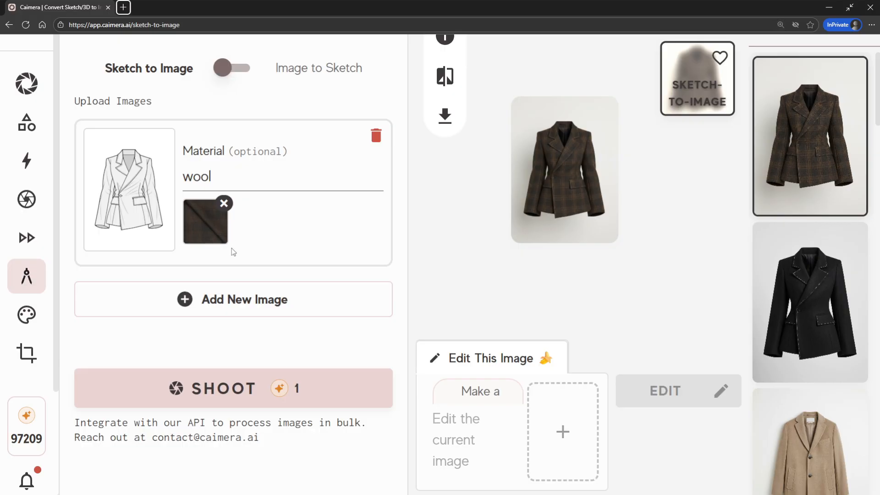
{"action": "key", "text": "ctrl+minus"}
{"action": "key", "text": "ctrl+minus"}
{"action": "key", "text": "ctrl+minus"}
{"action": "key", "text": "ctrl+minus"}
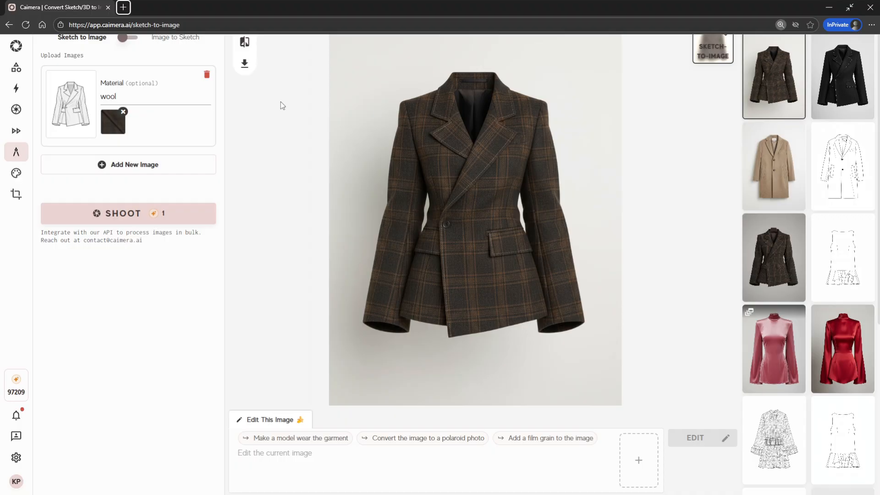
{"action": "left_click", "coordinate": [244, 42]}
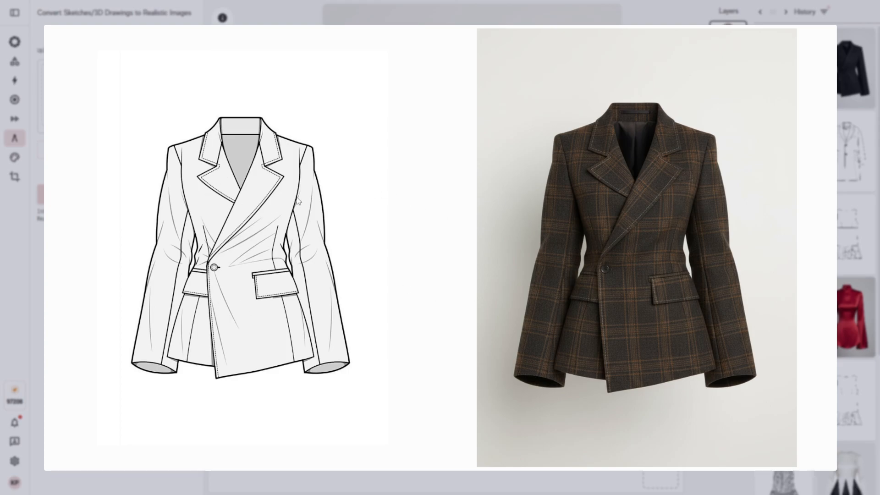
{"action": "left_click", "coordinate": [859, 172]}
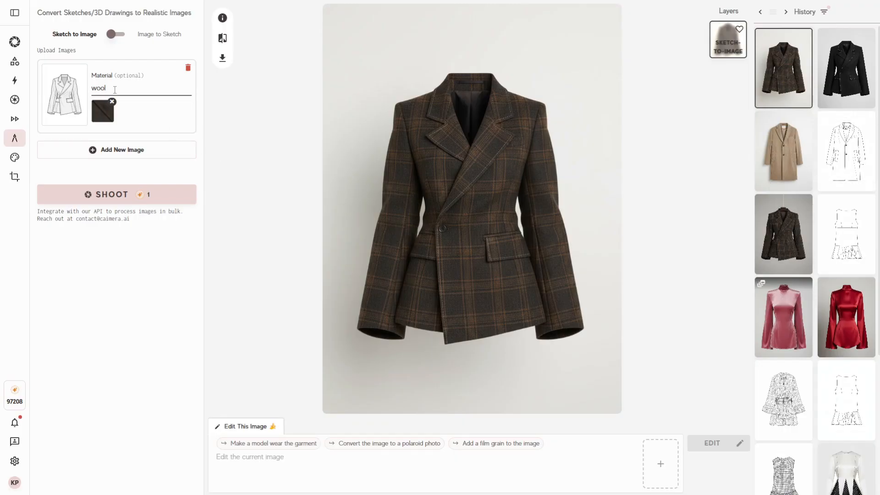
Replace the blazer sketch with the high-neck, long-sleeved garment sketch and generate it with the material "red suede"
{"action": "left_click", "coordinate": [188, 68]}
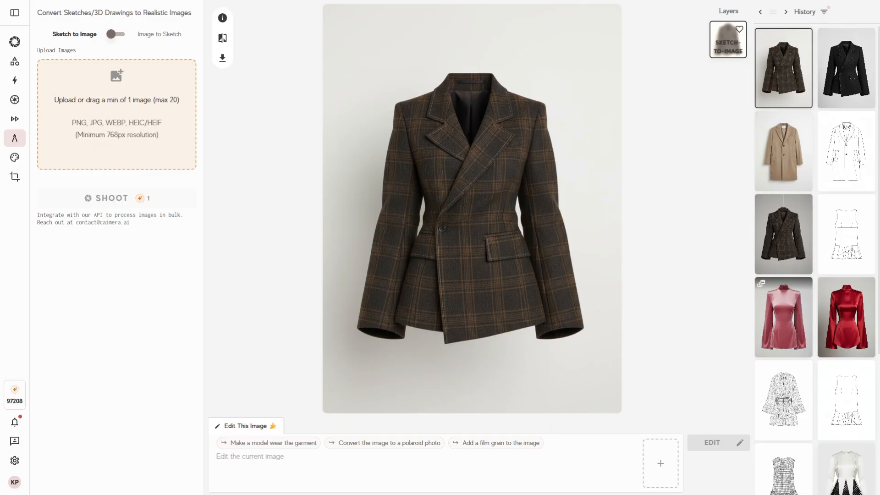
{"action": "left_click", "coordinate": [127, 94]}
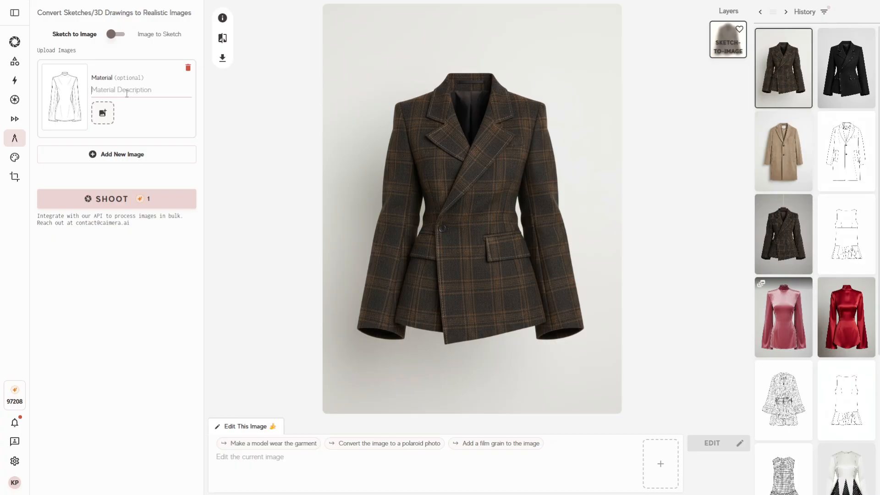
{"action": "type", "text": "suede"}
{"action": "type", "text": "red"}
{"action": "left_click", "coordinate": [154, 203]}
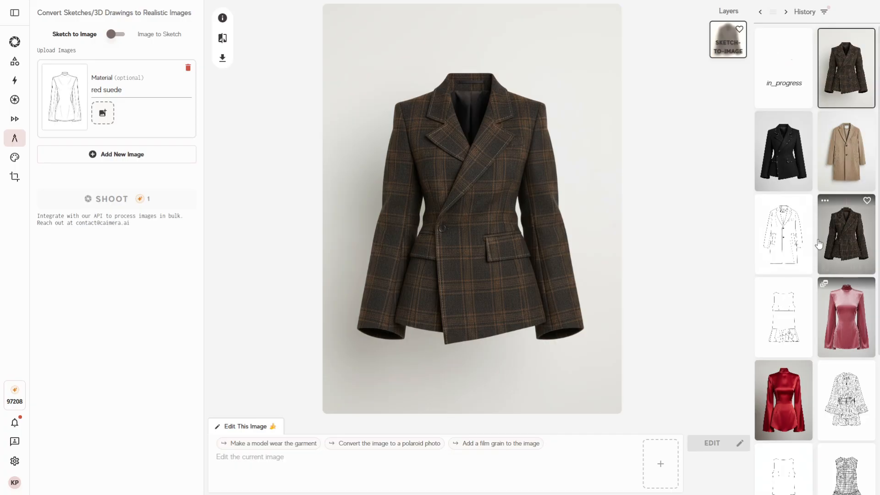
Browse the earlier generations in the history and view the black boots with red heels and the black handbag
{"action": "scroll", "coordinate": [814, 245], "scroll_direction": "down", "scroll_amount": 1}
{"action": "scroll", "coordinate": [814, 245], "scroll_direction": "down", "scroll_amount": 1}
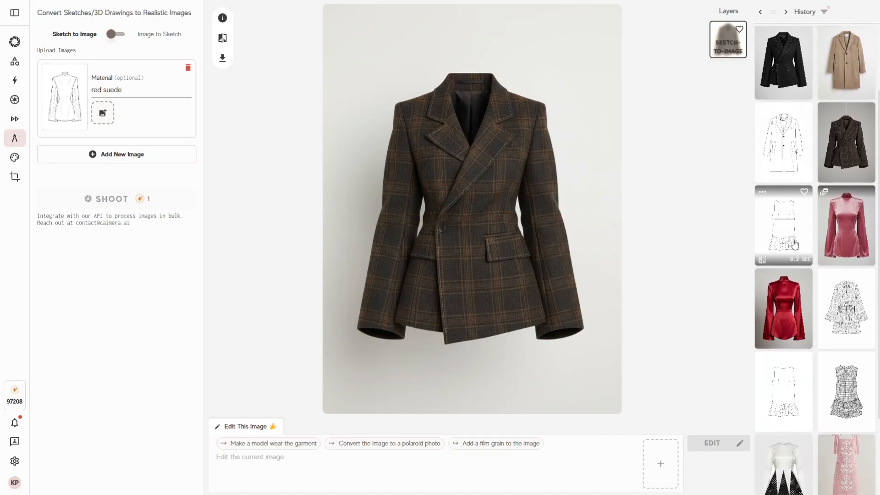
{"action": "scroll", "coordinate": [790, 240], "scroll_direction": "down", "scroll_amount": 5}
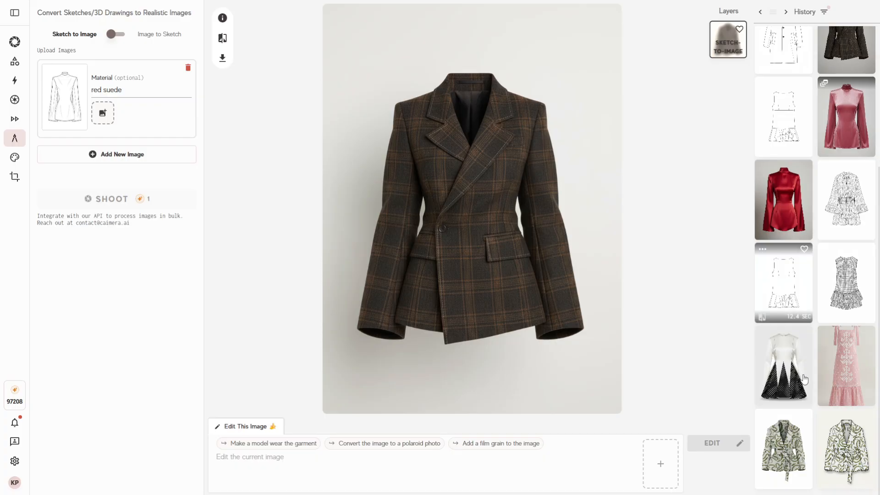
{"action": "scroll", "coordinate": [839, 323], "scroll_direction": "down", "scroll_amount": 15}
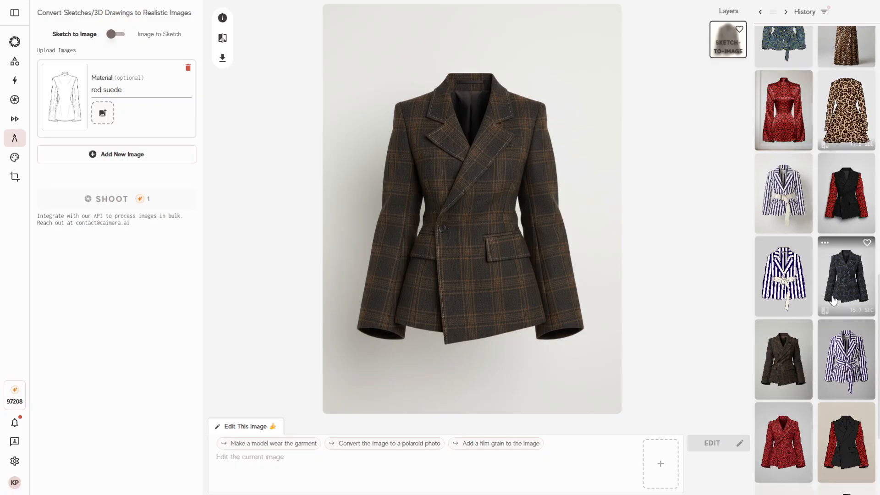
{"action": "scroll", "coordinate": [804, 335], "scroll_direction": "down", "scroll_amount": 15}
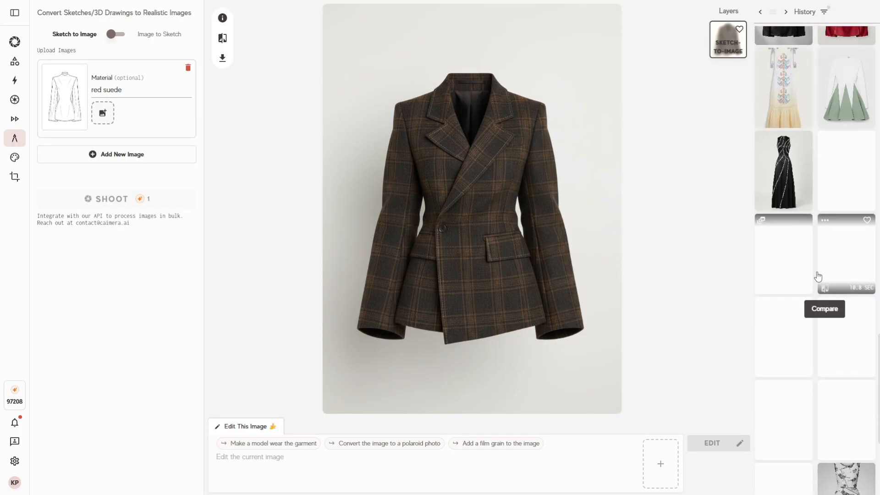
{"action": "scroll", "coordinate": [815, 251], "scroll_direction": "down", "scroll_amount": 2}
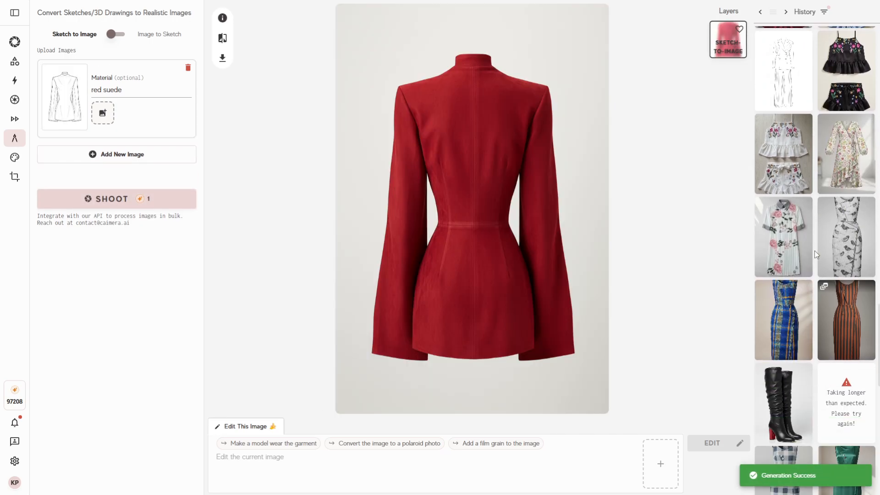
{"action": "scroll", "coordinate": [812, 290], "scroll_direction": "down", "scroll_amount": 3}
{"action": "scroll", "coordinate": [812, 290], "scroll_direction": "down", "scroll_amount": 4}
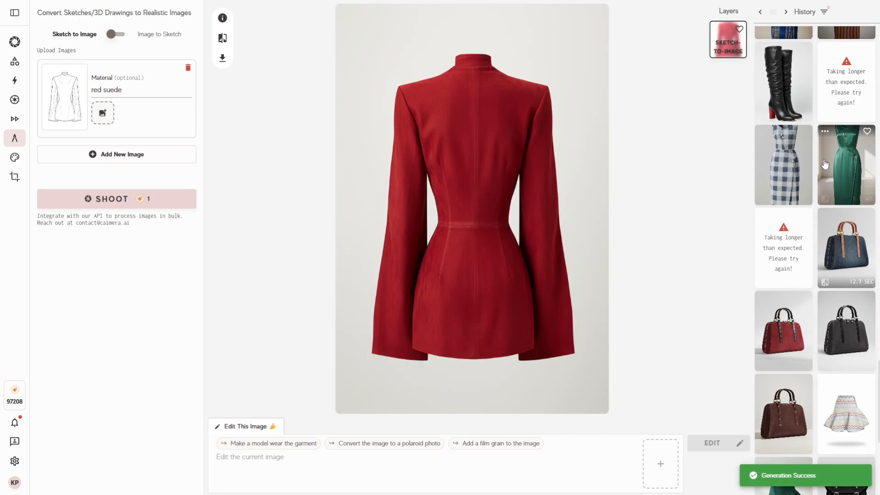
{"action": "left_click", "coordinate": [784, 83]}
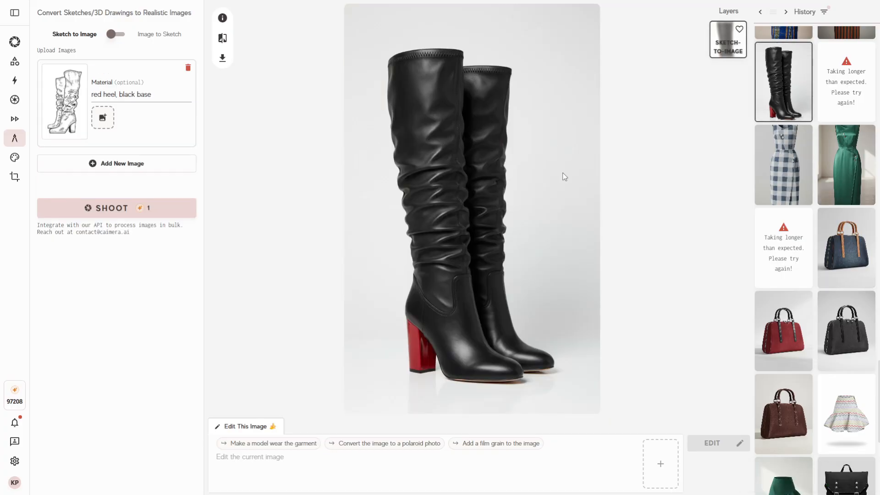
{"action": "left_click", "coordinate": [846, 330]}
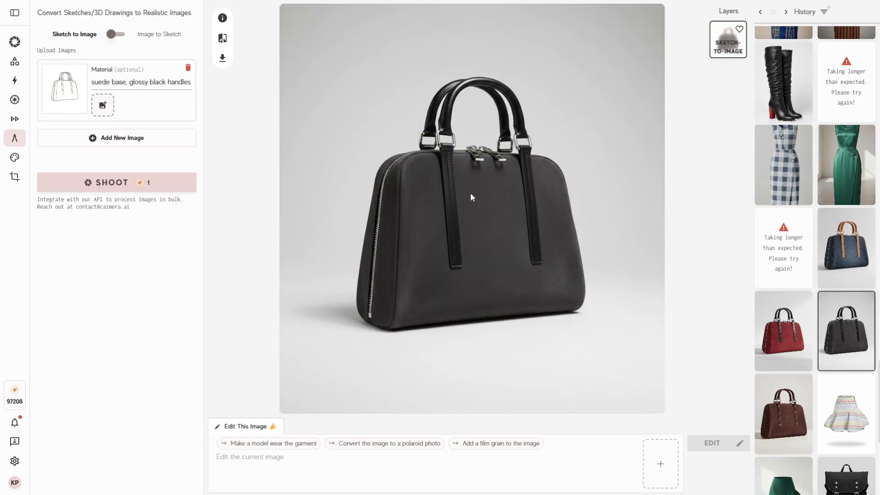
{"action": "scroll", "coordinate": [820, 233], "scroll_direction": "down", "scroll_amount": 10}
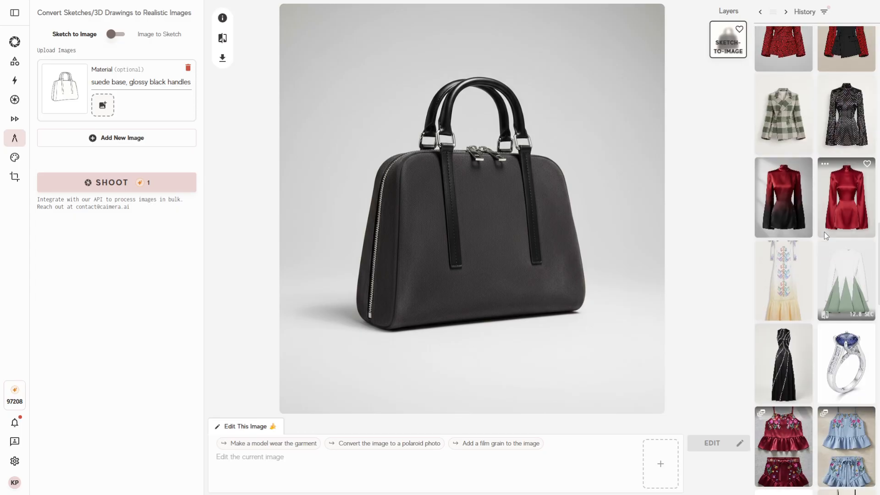
{"action": "scroll", "coordinate": [816, 227], "scroll_direction": "down", "scroll_amount": 10}
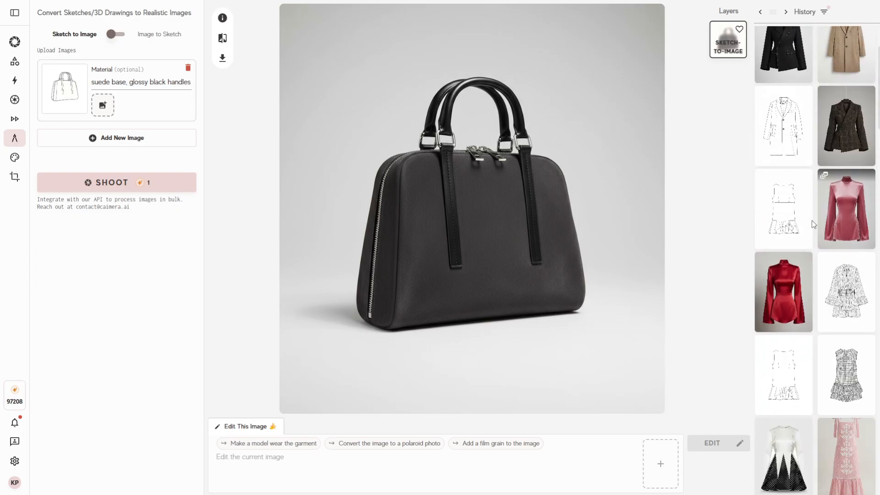
Reopen the red suede garment from the history and compare it side by side with its sketch
{"action": "left_click", "coordinate": [785, 86]}
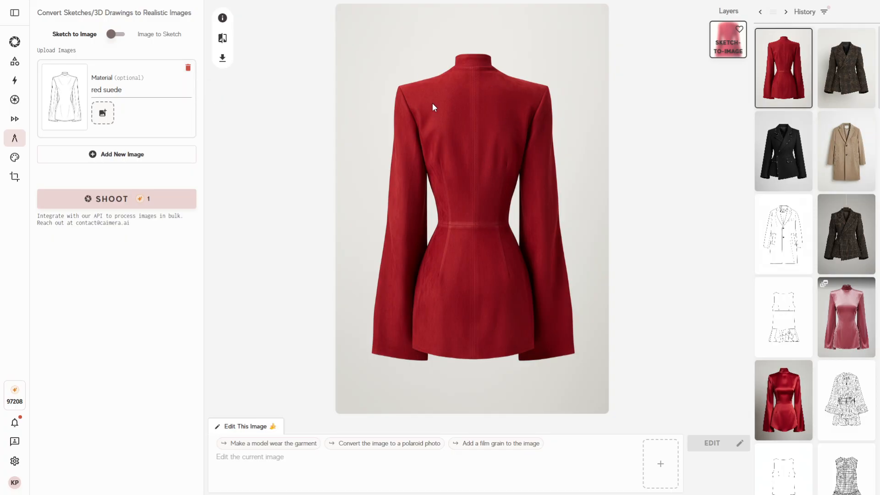
{"action": "left_click", "coordinate": [222, 38]}
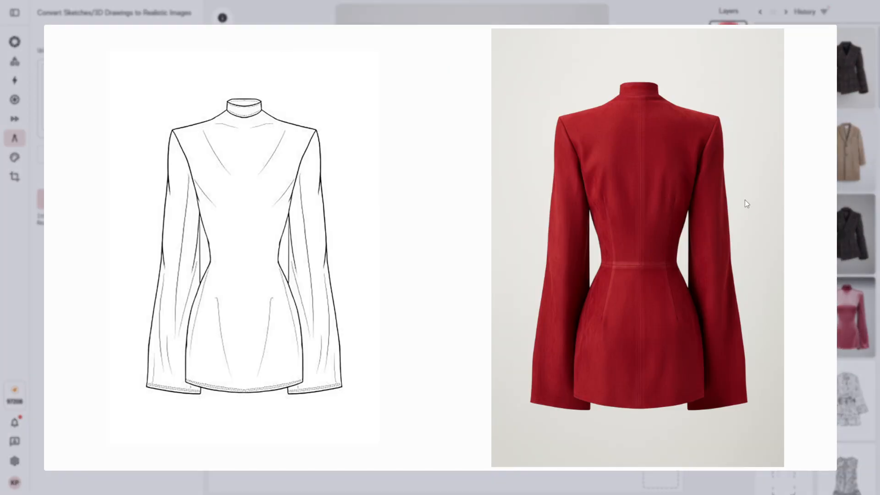
{"action": "left_click", "coordinate": [864, 162]}
Replace the uploaded sketch with the long tie-shoulder dress sketch with floral motifs and look at its material options
{"action": "left_click", "coordinate": [191, 68]}
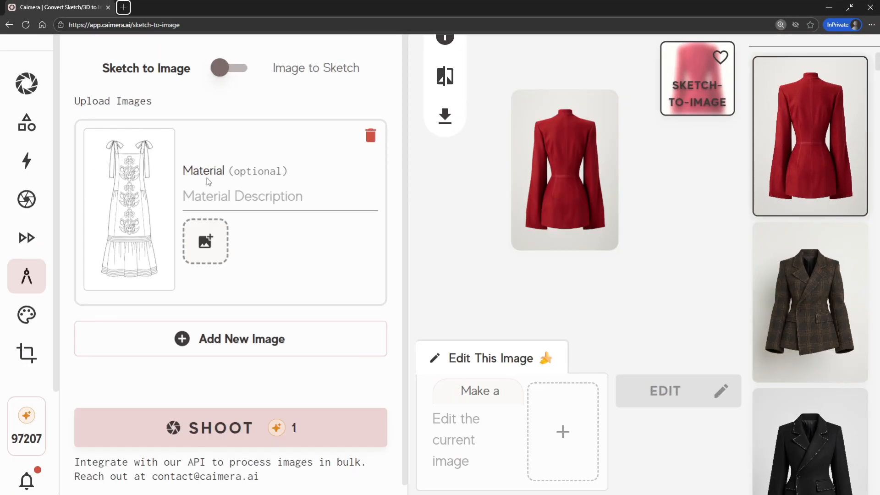
{"action": "key", "text": "ctrl+plus"}
{"action": "key", "text": "ctrl+plus"}
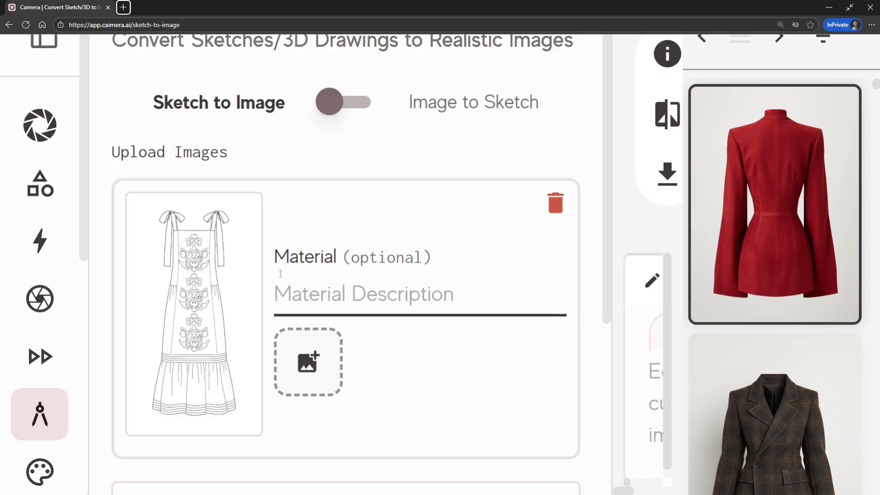
{"action": "key", "text": "ctrl+minus"}
{"action": "key", "text": "ctrl+minus"}
{"action": "key", "text": "ctrl+minus"}
{"action": "key", "text": "ctrl+minus"}
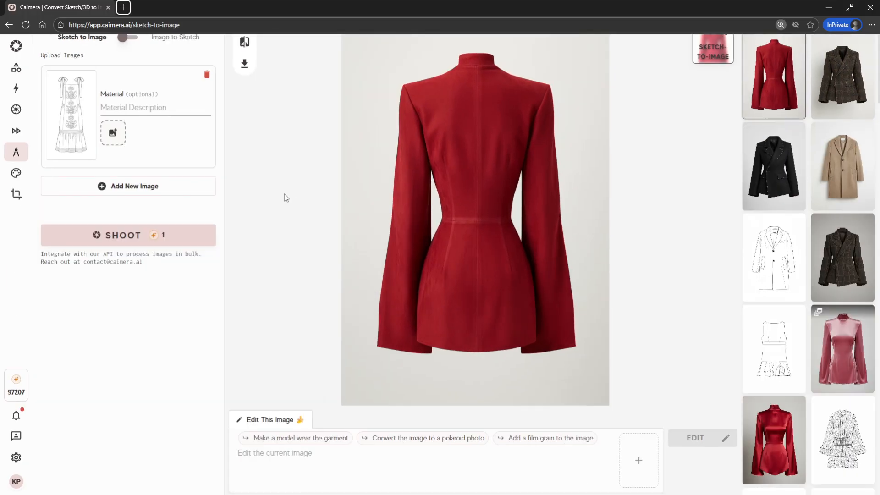
{"action": "key", "text": "ctrl+minus"}
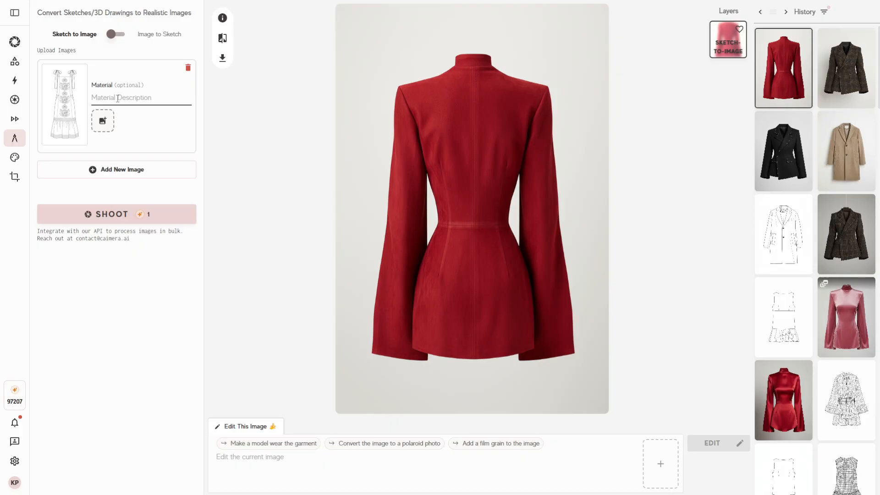
Generate the dress with the material "pink base, white puffy print" and compare the result with the sketch
{"action": "left_click", "coordinate": [118, 98]}
{"action": "type", "text": "pink base"}
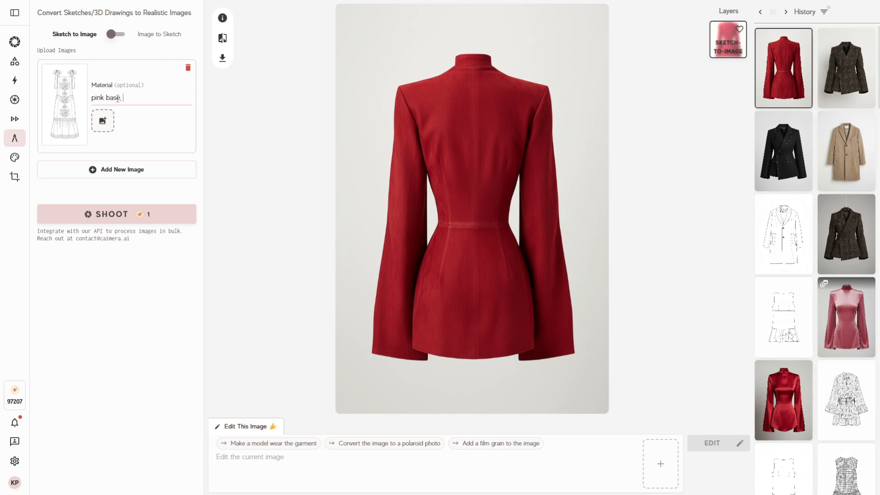
{"action": "type", "text": ", white puffy print"}
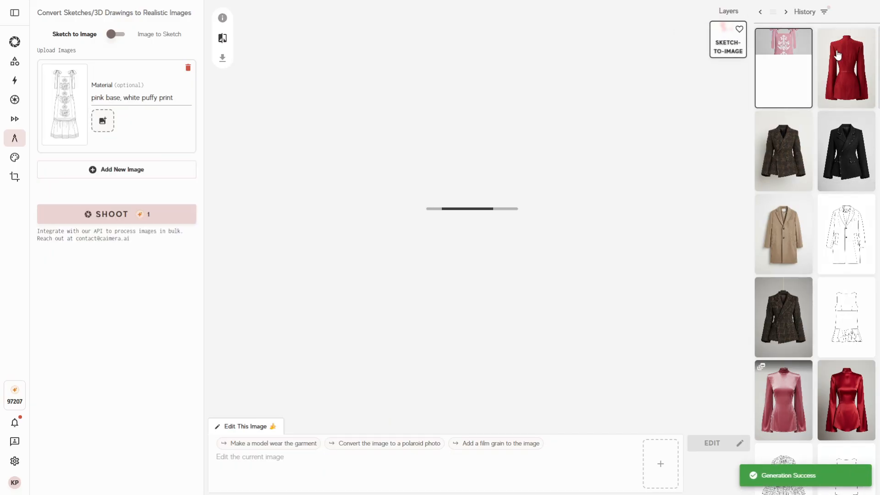
{"action": "left_click", "coordinate": [222, 38]}
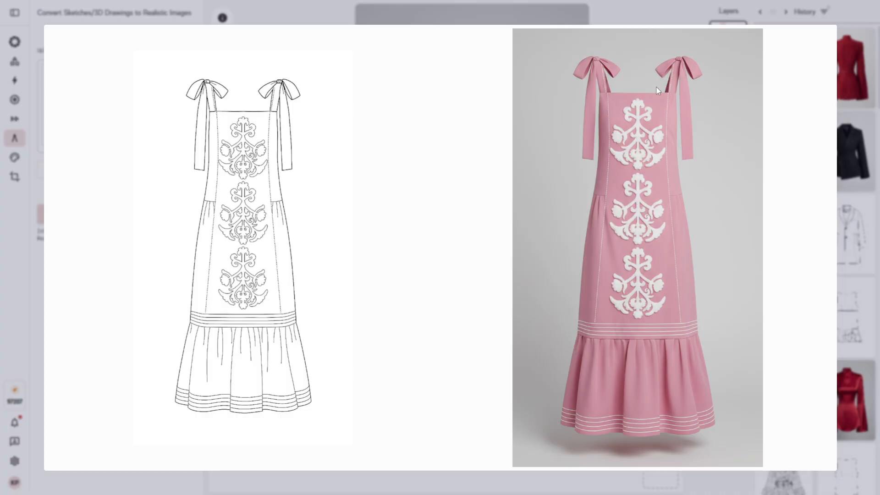
{"action": "left_click", "coordinate": [861, 133]}
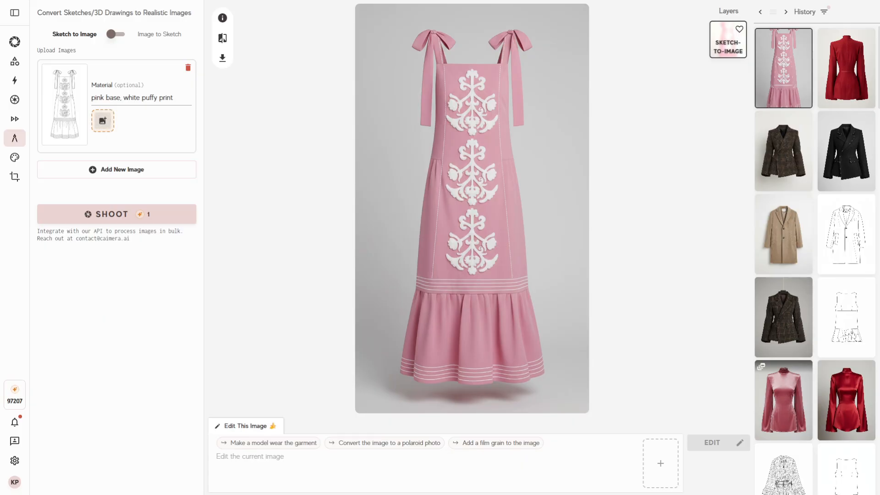
Add the pale pink dotted fabric swatch to the dress sketch and set the material to "printed base, multi color flowers"
{"action": "left_click", "coordinate": [173, 97]}
{"action": "left_click", "coordinate": [112, 98]}
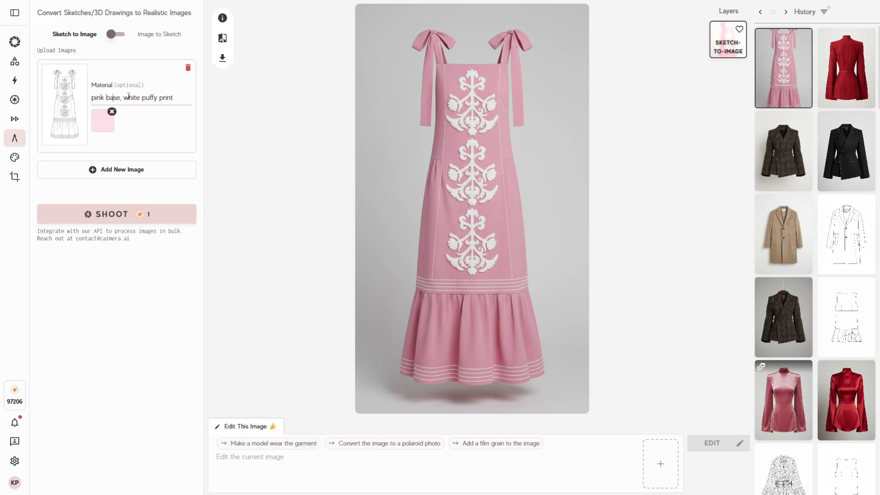
{"action": "triple_click", "coordinate": [129, 97]}
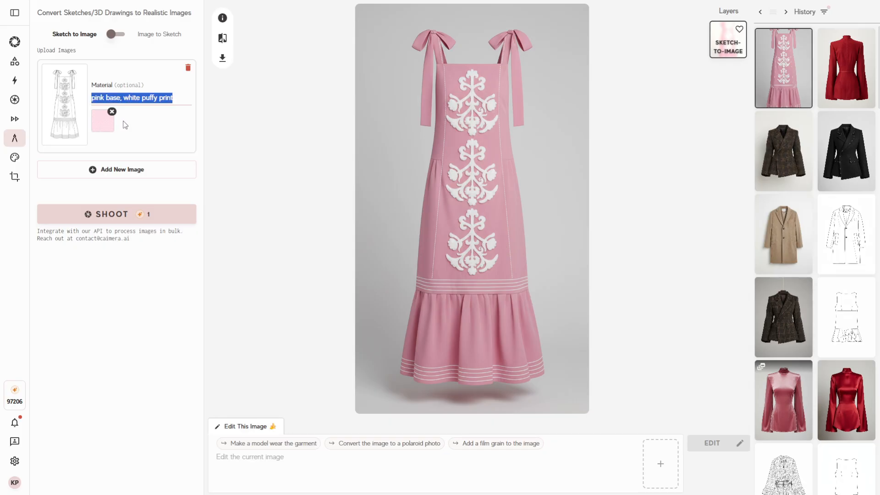
{"action": "type", "text": "printre"}
{"action": "type", "text": "ed"}
{"action": "key", "text": "BackSpace"}
{"action": "key", "text": "BackSpace"}
{"action": "key", "text": "BackSpace"}
{"action": "type", "text": "ed base,"}
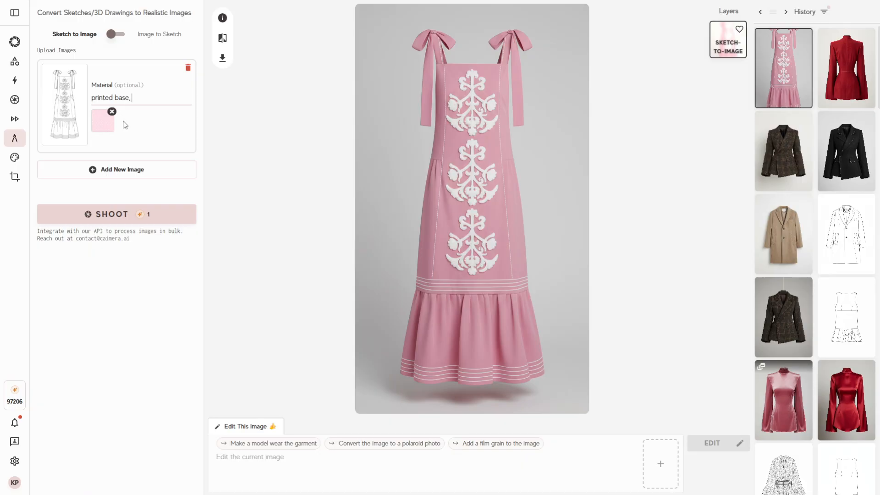
{"action": "type", "text": "multi color flowers"}
Generate the tie-shoulder dress from the swatch and description, and compare it side by side with its sketch
{"action": "left_click", "coordinate": [178, 221]}
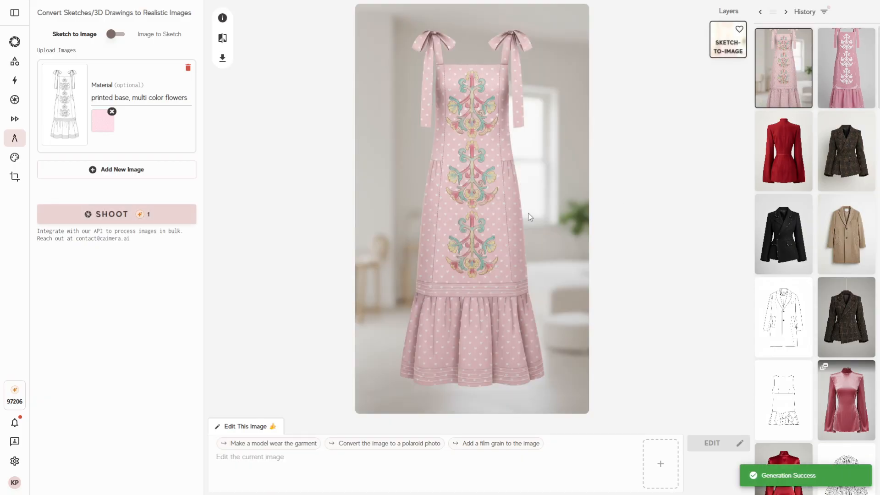
{"action": "left_click", "coordinate": [222, 38]}
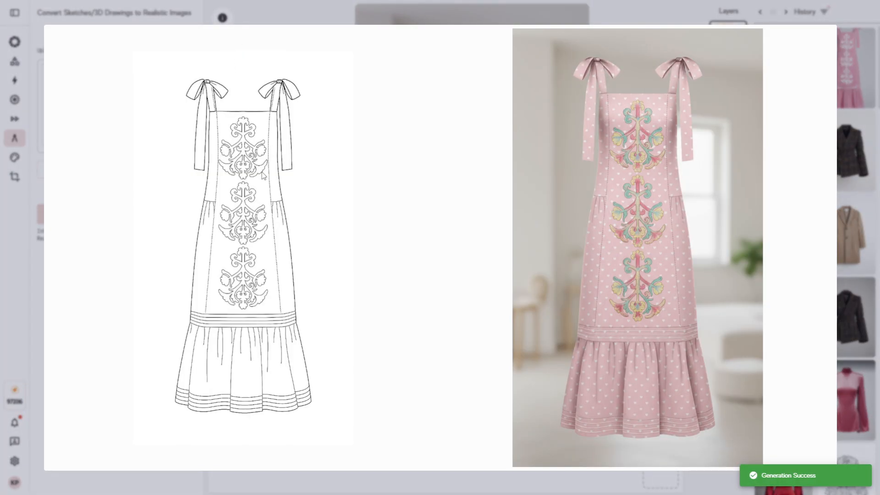
{"action": "left_click", "coordinate": [41, 146]}
Examine the dotted fabric swatch up close and compare the generated dress with its sketch again
{"action": "scroll", "coordinate": [159, 179], "scroll_direction": "up", "scroll_amount": 6}
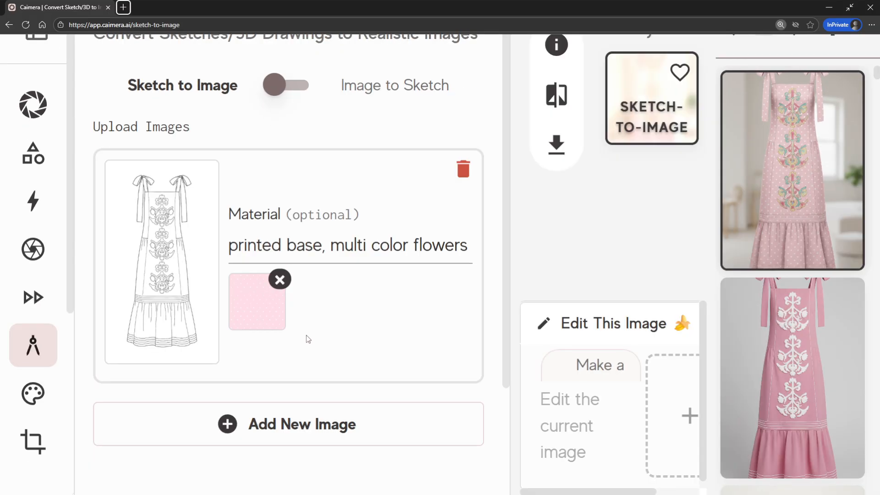
{"action": "scroll", "coordinate": [287, 329], "scroll_direction": "up", "scroll_amount": 1}
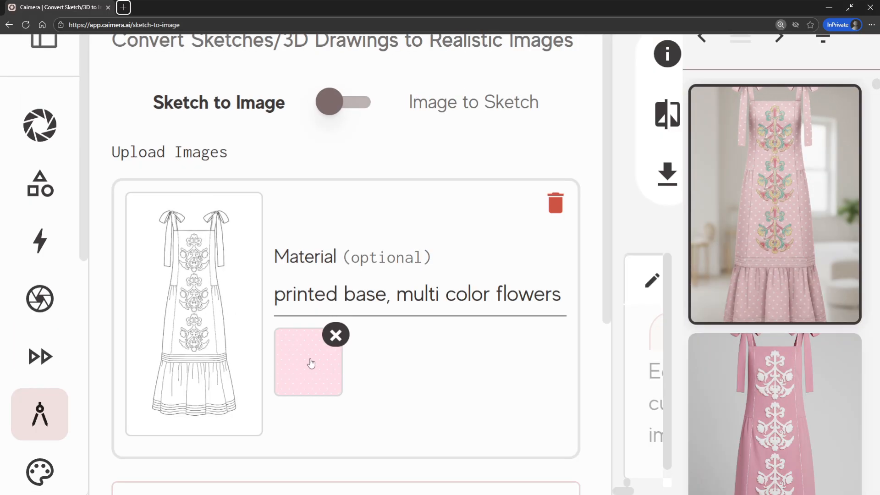
{"action": "scroll", "coordinate": [316, 362], "scroll_direction": "down", "scroll_amount": 5}
{"action": "scroll", "coordinate": [356, 227], "scroll_direction": "down", "scroll_amount": 2}
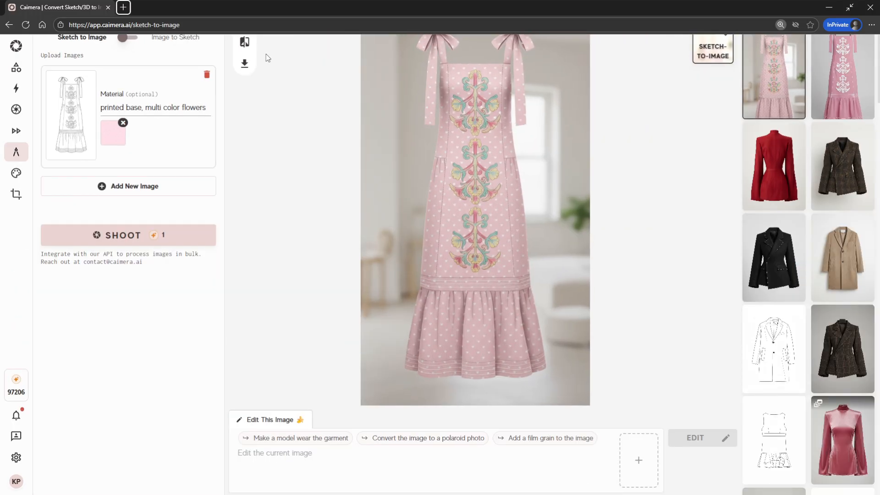
{"action": "left_click", "coordinate": [245, 44]}
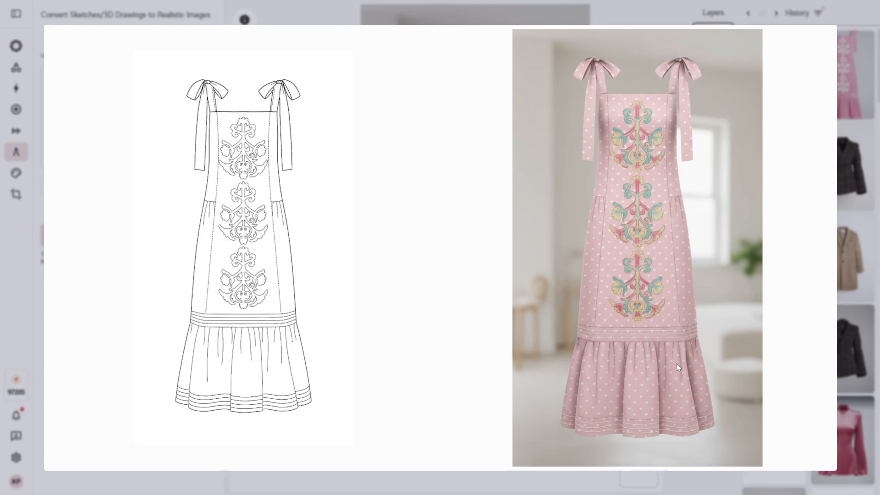
{"action": "left_click", "coordinate": [855, 238]}
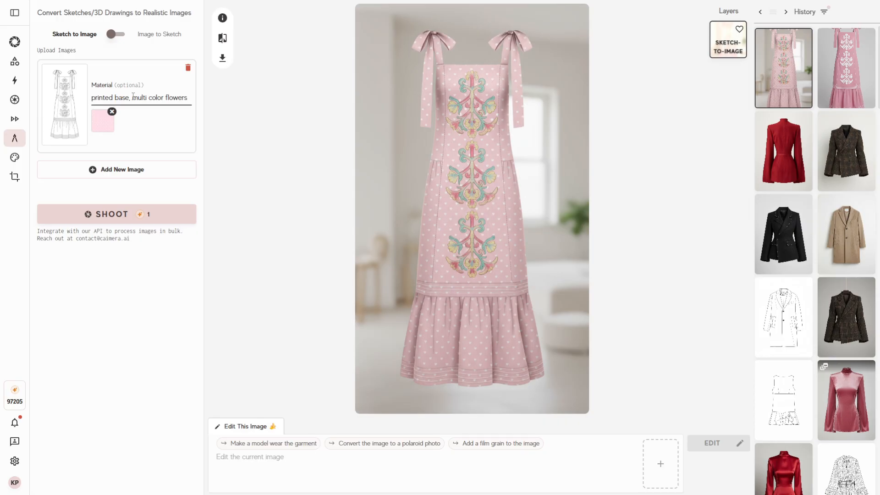
Browse the earlier generations in the history and compare the blue star-print sheer organza dress with its sketch
{"action": "left_click", "coordinate": [133, 98]}
{"action": "scroll", "coordinate": [821, 284], "scroll_direction": "down", "scroll_amount": 15}
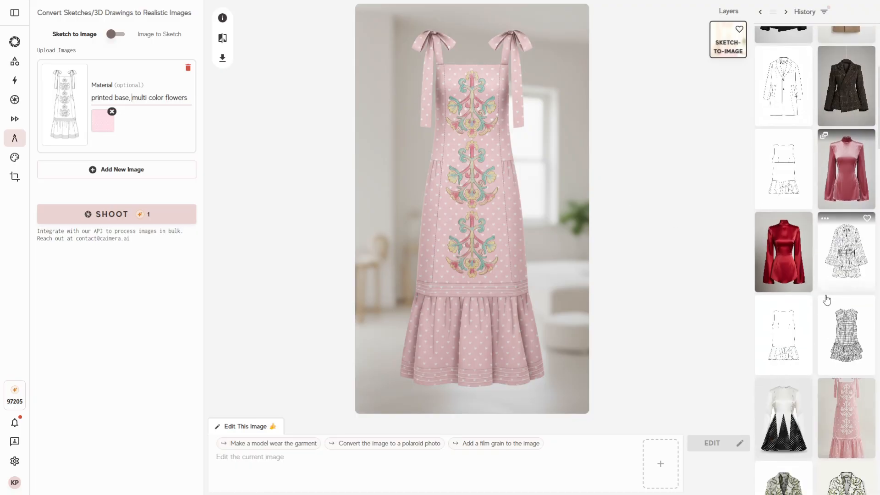
{"action": "scroll", "coordinate": [816, 280], "scroll_direction": "down", "scroll_amount": 20}
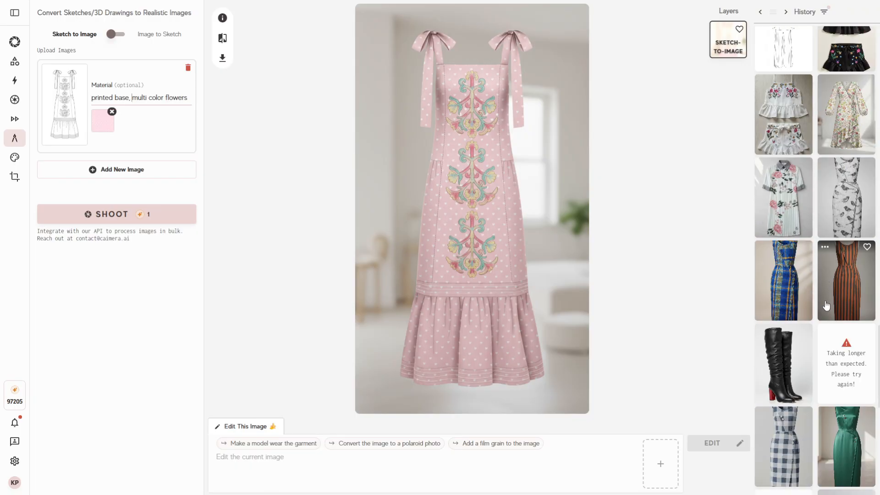
{"action": "scroll", "coordinate": [822, 286], "scroll_direction": "down", "scroll_amount": 6}
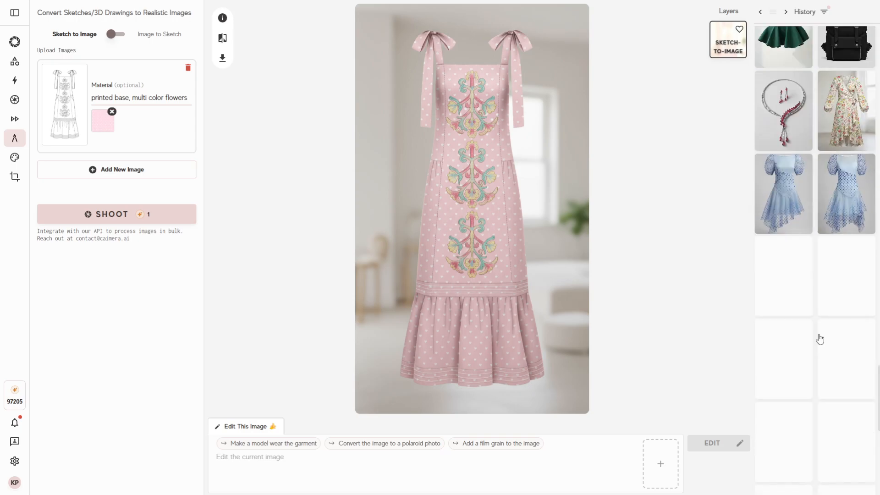
{"action": "left_click", "coordinate": [834, 185]}
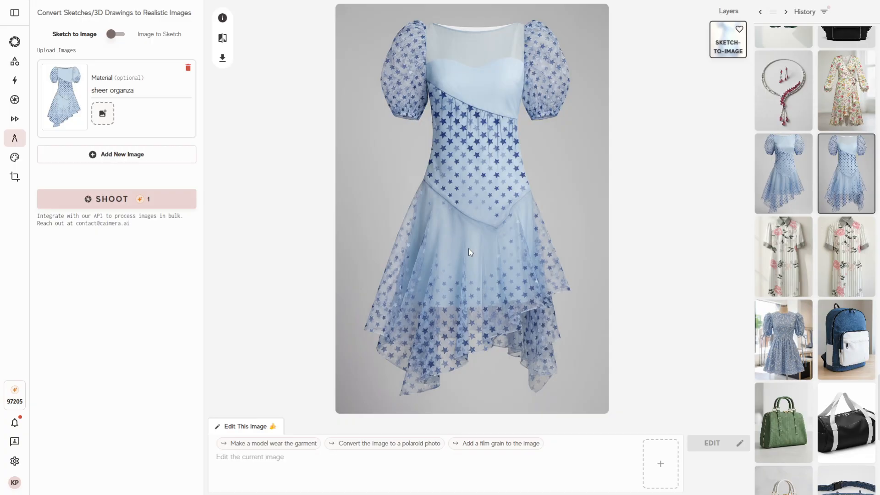
{"action": "left_click", "coordinate": [223, 38]}
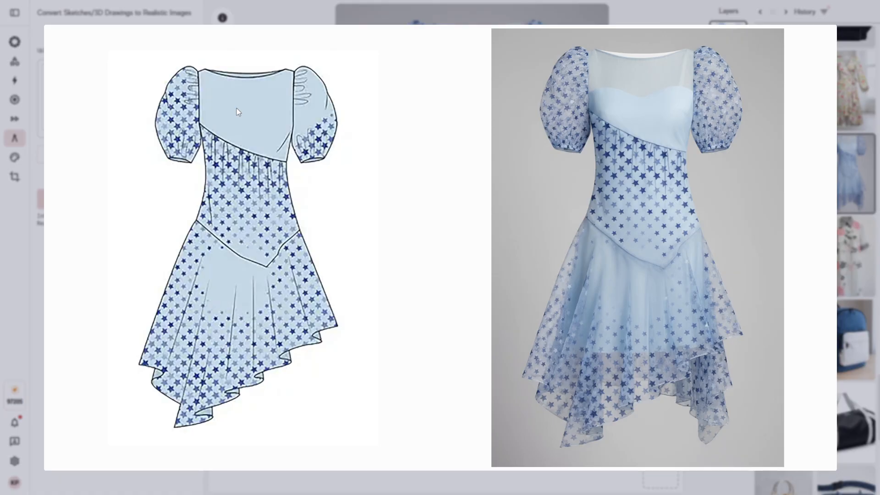
{"action": "left_click", "coordinate": [860, 186]}
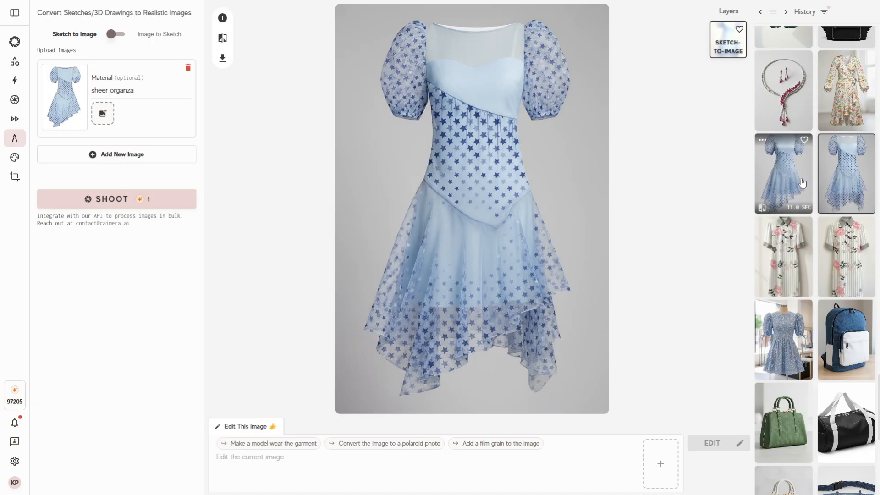
{"action": "scroll", "coordinate": [795, 181], "scroll_direction": "down", "scroll_amount": 15}
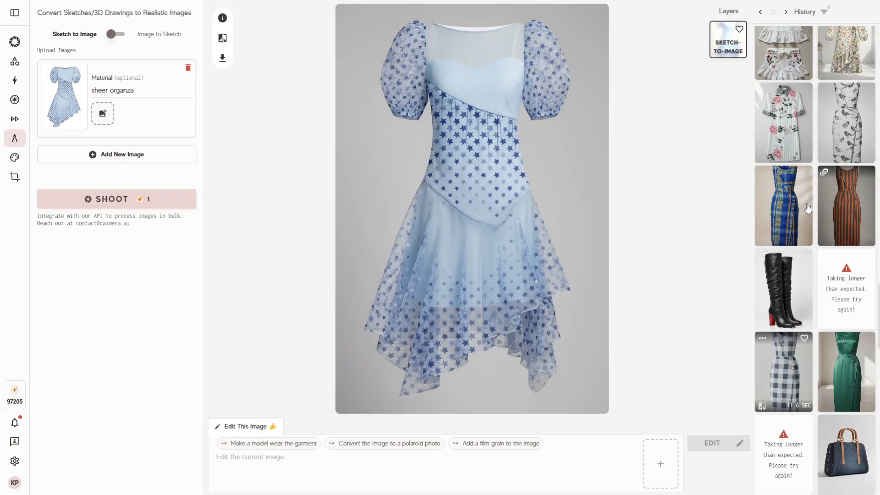
{"action": "scroll", "coordinate": [812, 208], "scroll_direction": "down", "scroll_amount": 10}
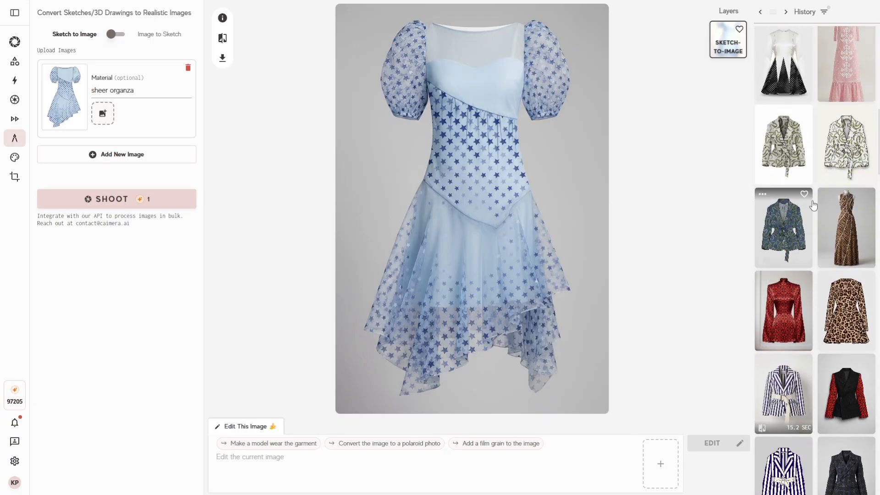
{"action": "scroll", "coordinate": [814, 198], "scroll_direction": "up", "scroll_amount": 3}
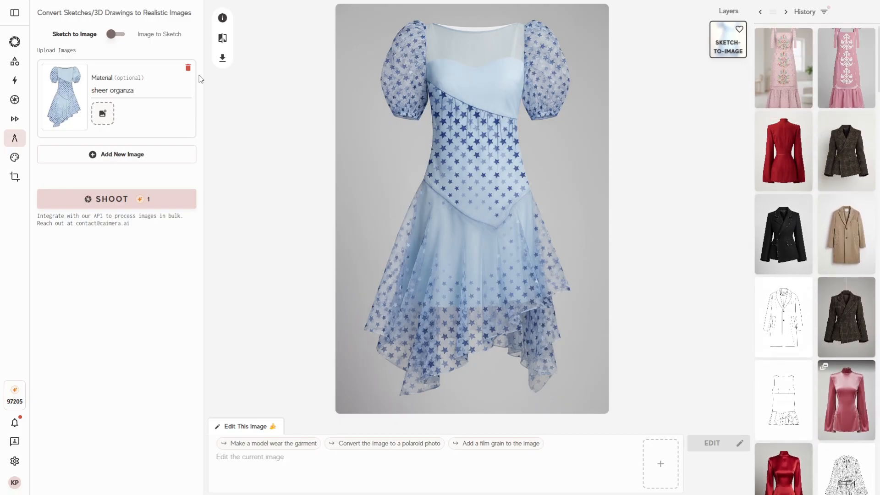
Replace the sketch with the long sleeveless gown with curved seams and generate it with the brown animal-stripe fabric swatch
{"action": "left_click", "coordinate": [188, 68]}
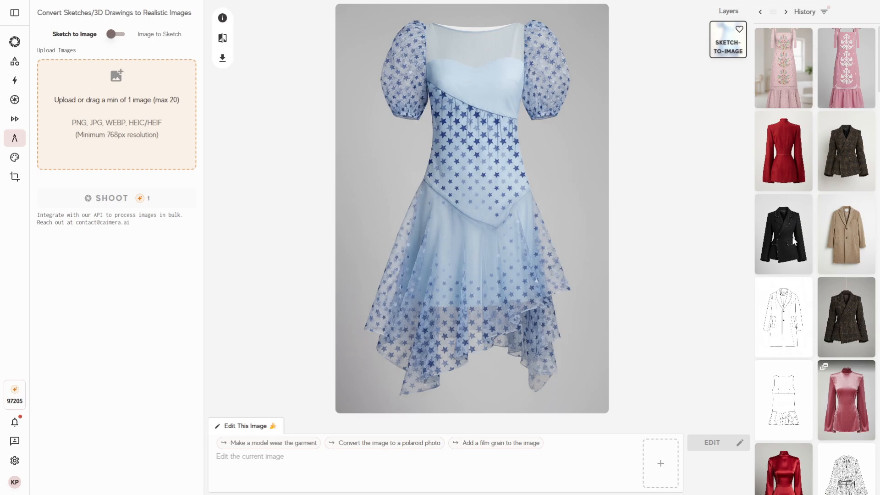
{"action": "left_click_drag", "start_coordinate": [793, 238], "coordinate": [105, 114]}
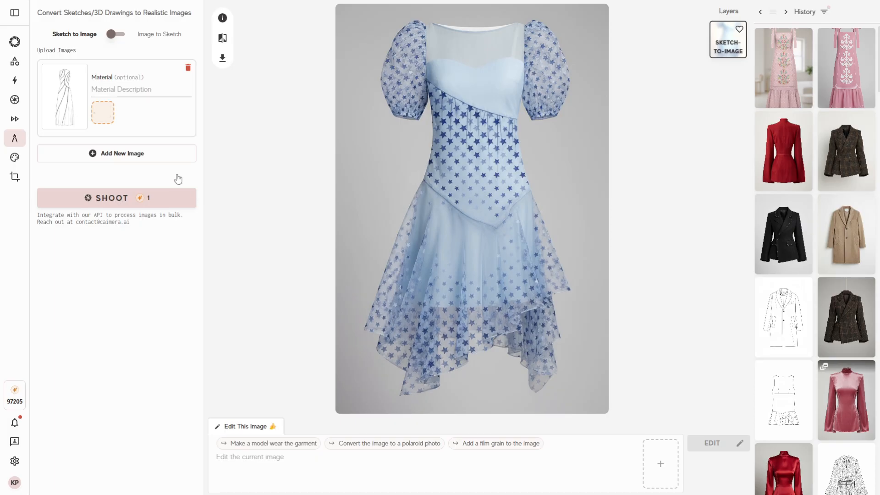
{"action": "left_click", "coordinate": [187, 205]}
{"action": "left_click", "coordinate": [157, 203]}
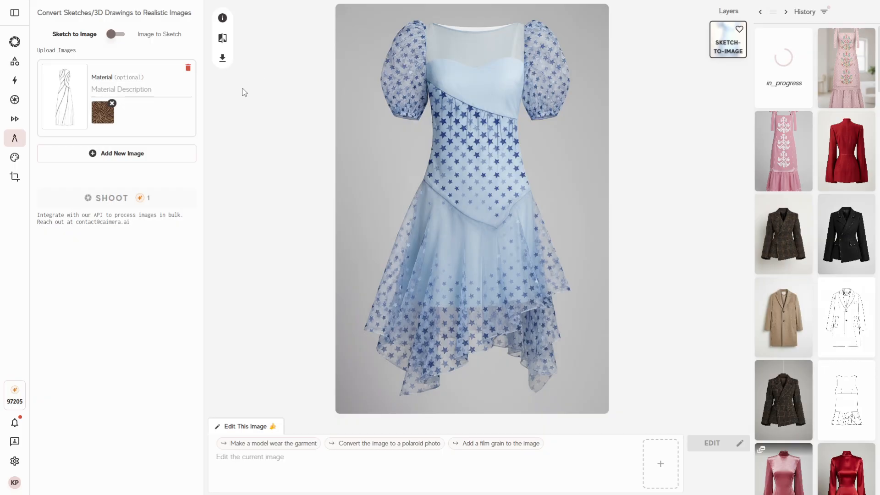
Browse the history and open the white cotton top and shorts set with colourful embroidery
{"action": "scroll", "coordinate": [846, 268], "scroll_direction": "down", "scroll_amount": 5}
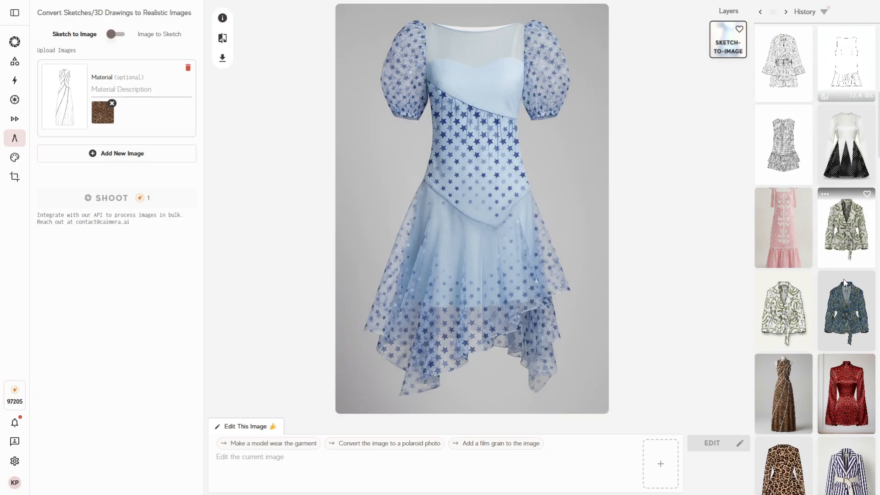
{"action": "scroll", "coordinate": [832, 245], "scroll_direction": "down", "scroll_amount": 20}
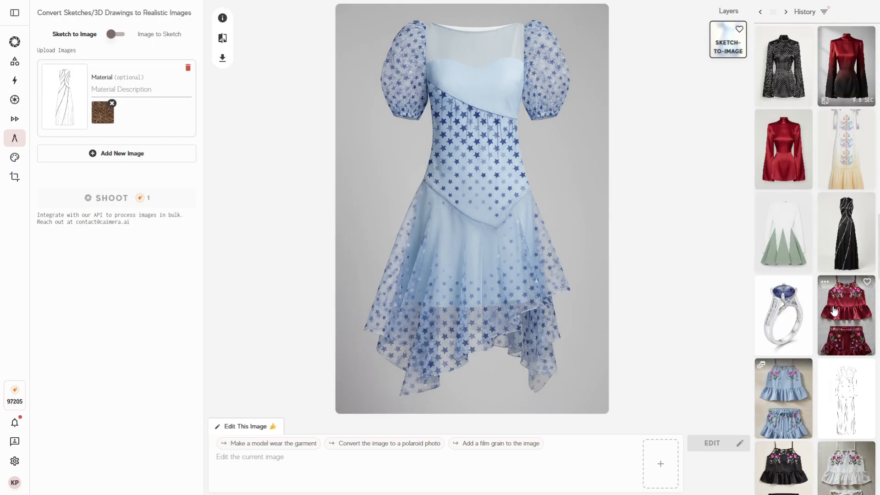
{"action": "left_click", "coordinate": [844, 164]}
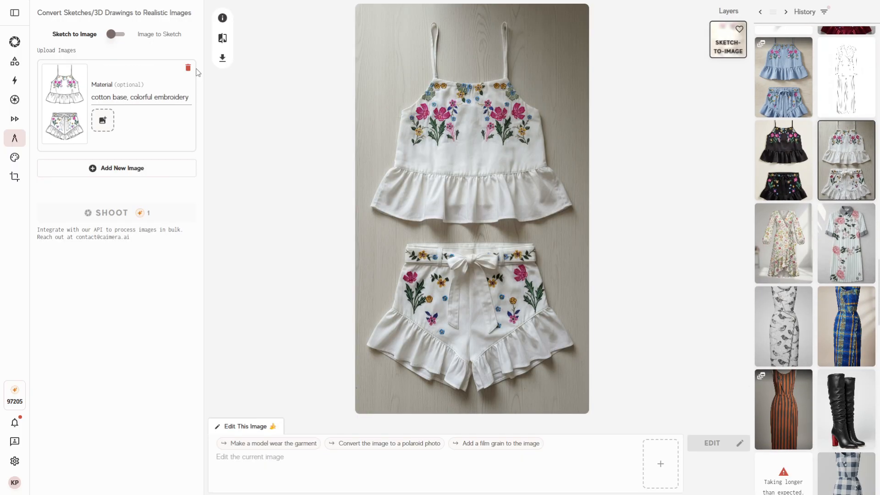
Compare the generated brown animal-stripe gown side by side with its sketch
{"action": "left_click", "coordinate": [222, 38]}
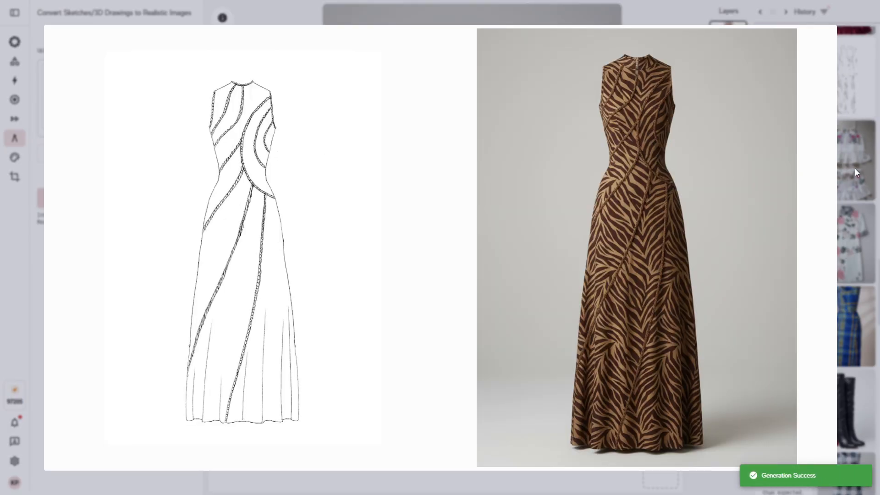
{"action": "left_click", "coordinate": [854, 169]}
{"action": "scroll", "coordinate": [792, 69], "scroll_direction": "down", "scroll_amount": 10}
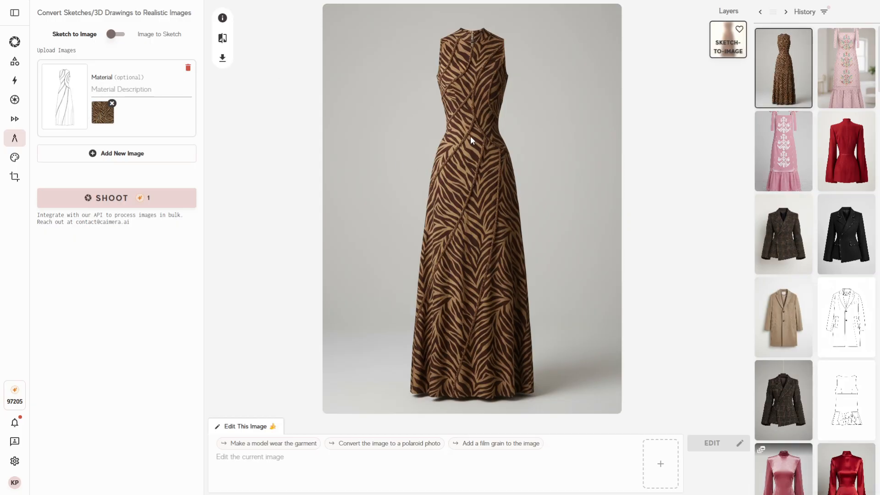
{"action": "left_click", "coordinate": [223, 38]}
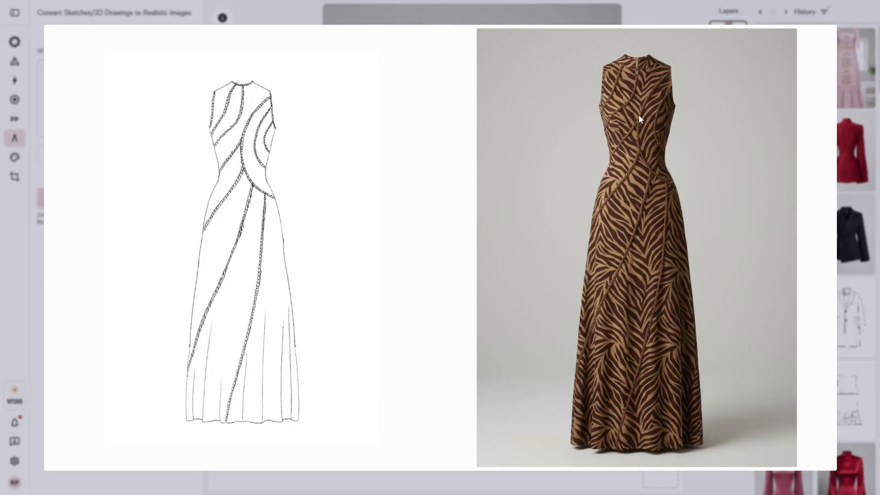
{"action": "left_click", "coordinate": [857, 194]}
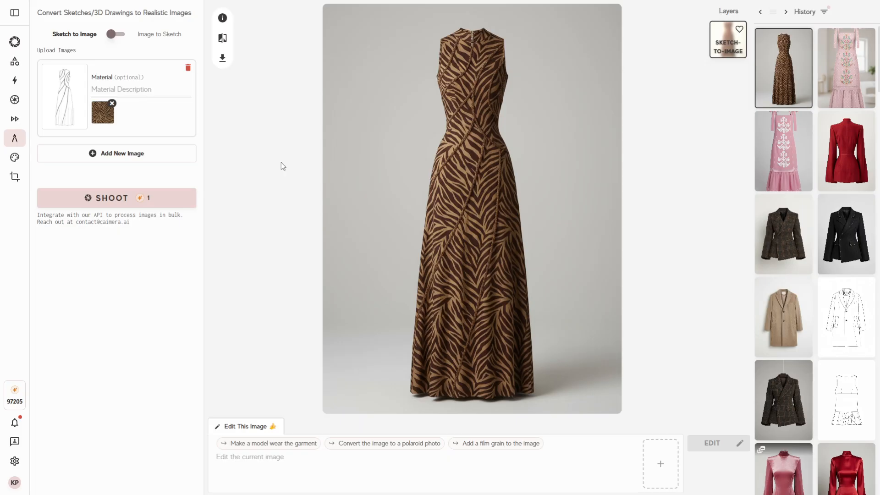
Replace the sketch with the long-sleeved flared short dress and generate it with the material "silk"
{"action": "left_click", "coordinate": [187, 68]}
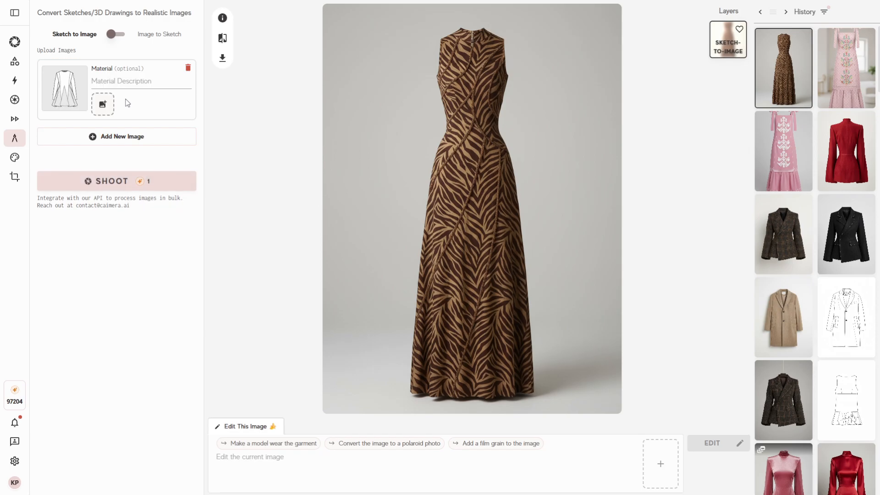
{"action": "left_click", "coordinate": [145, 81]}
{"action": "type", "text": "silk"}
{"action": "left_click", "coordinate": [155, 183]}
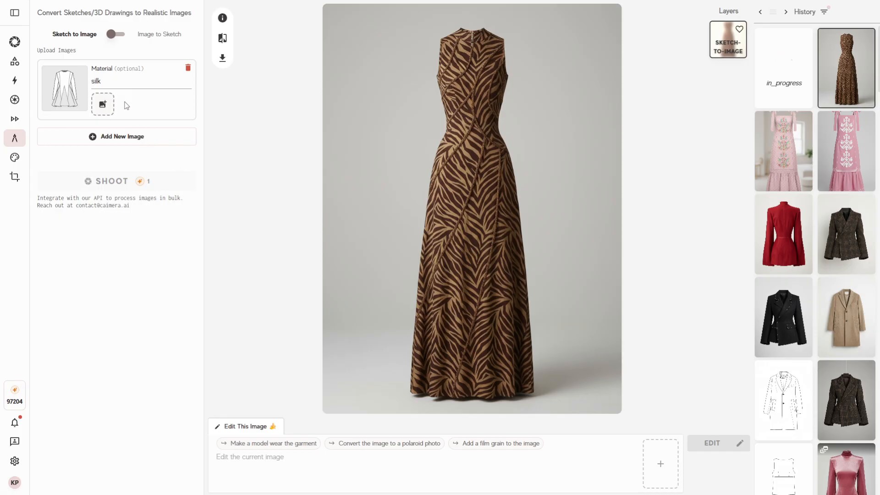
Change the material to "black silk", generate the flared dress again and compare the result with its sketch
{"action": "left_click", "coordinate": [97, 81]}
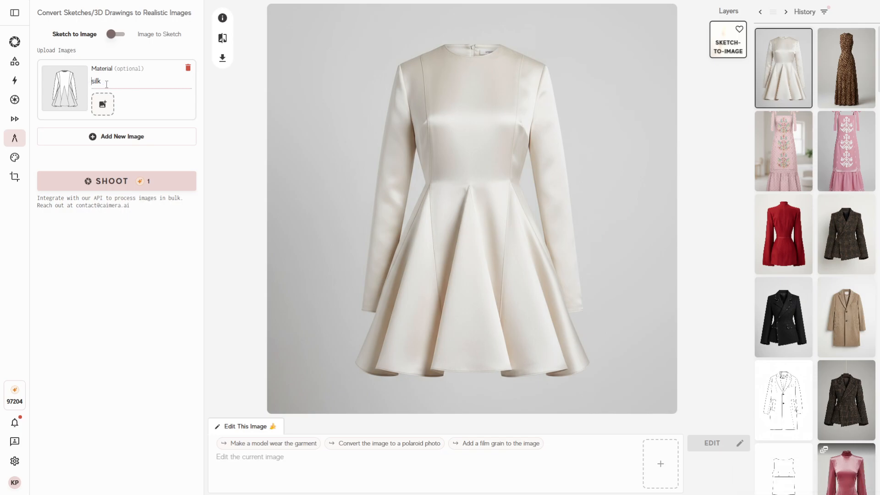
{"action": "type", "text": "black"}
{"action": "left_click", "coordinate": [146, 191]}
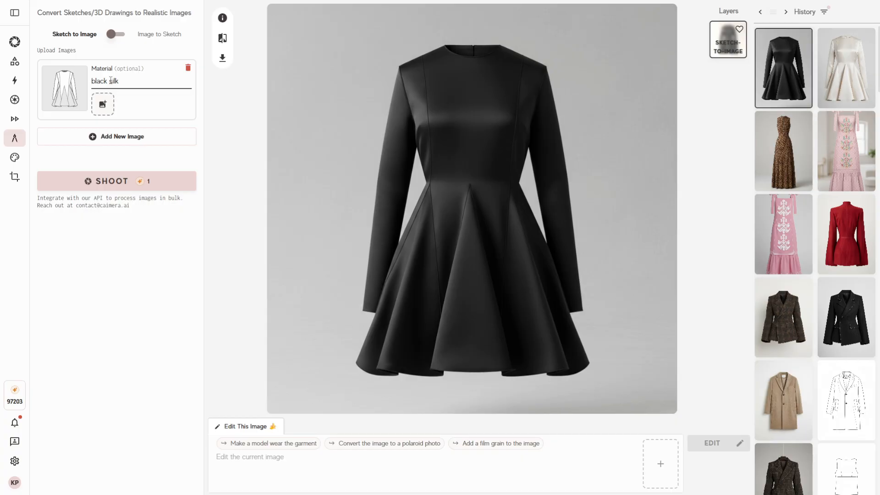
{"action": "left_click", "coordinate": [222, 38]}
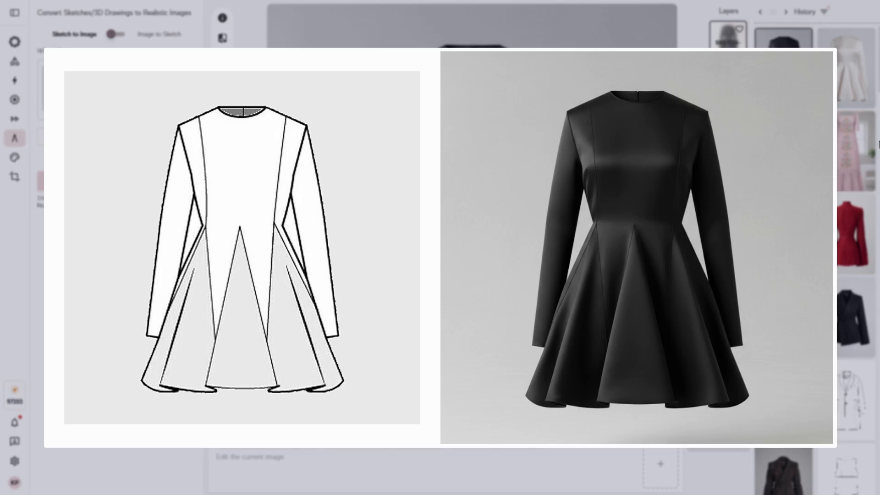
{"action": "left_click", "coordinate": [846, 149]}
Change the material description to "silk base, denim skirt" and generate the flared dress again
{"action": "left_click", "coordinate": [112, 80]}
{"action": "left_click_drag", "start_coordinate": [110, 81], "coordinate": [83, 84]}
{"action": "key", "text": "BackSpace"}
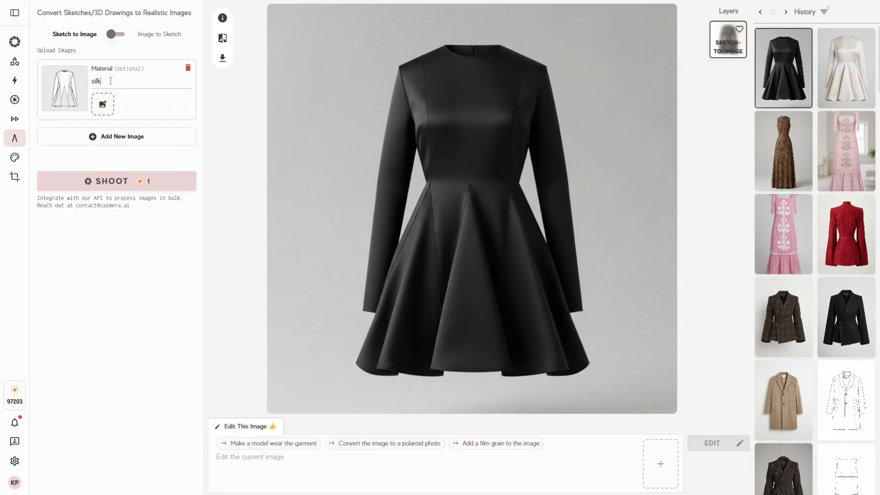
{"action": "type", "text": "ba"}
{"action": "type", "text": "s"}
{"action": "key", "text": "BackSpace"}
{"action": "type", "text": "ase, denim skirt"}
{"action": "left_click", "coordinate": [157, 180]}
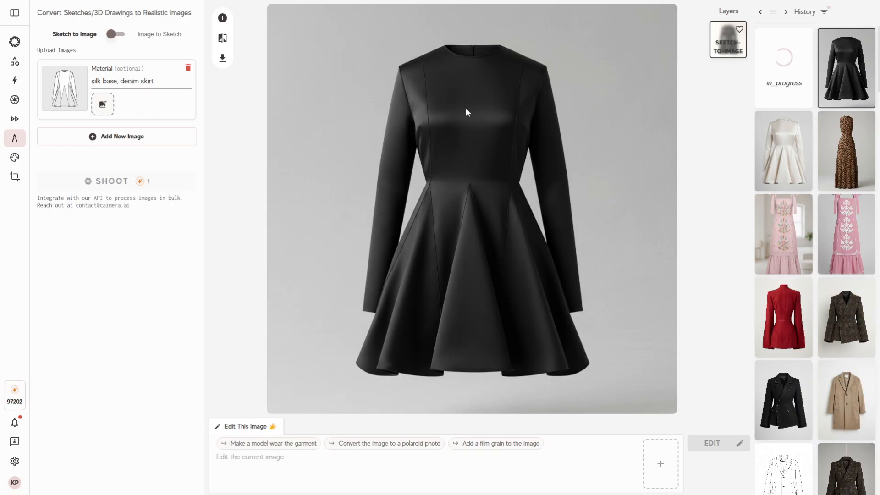
{"action": "double_click", "coordinate": [146, 82]}
{"action": "left_click", "coordinate": [164, 81]}
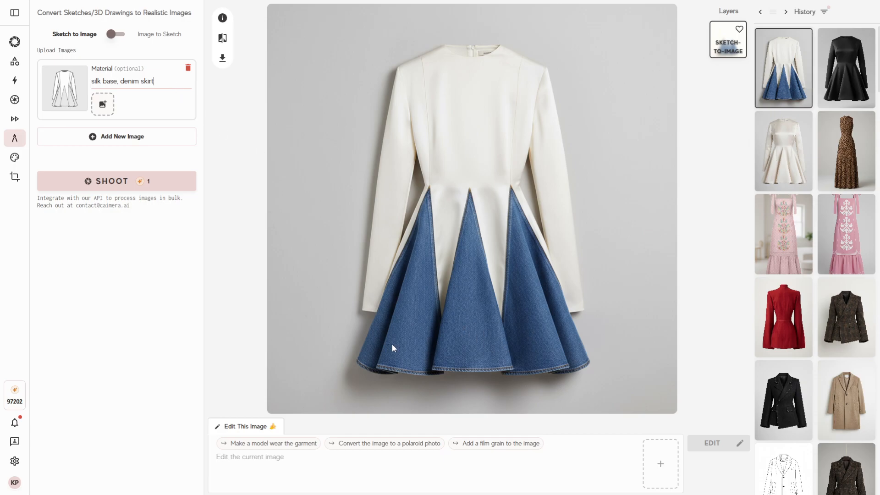
Browse the history for the black knee-high boots with red heels and compare them side by side with their sketch
{"action": "scroll", "coordinate": [823, 283], "scroll_direction": "down", "scroll_amount": 15}
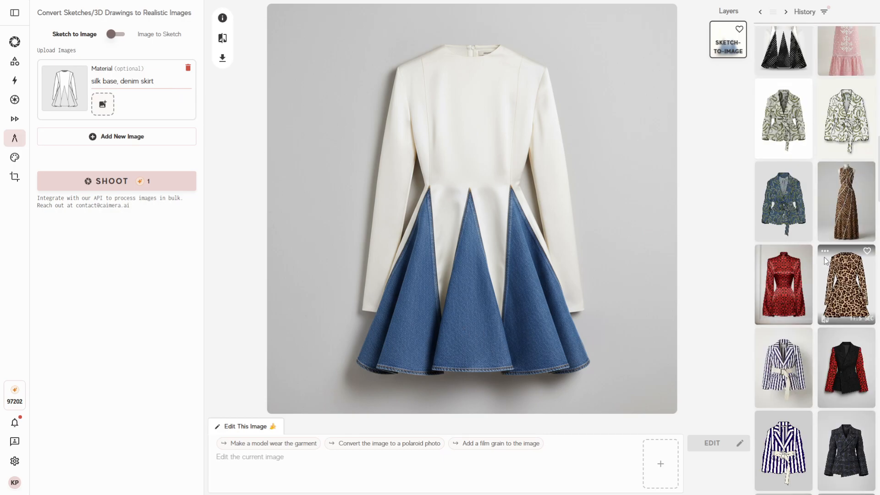
{"action": "scroll", "coordinate": [824, 283], "scroll_direction": "down", "scroll_amount": 20}
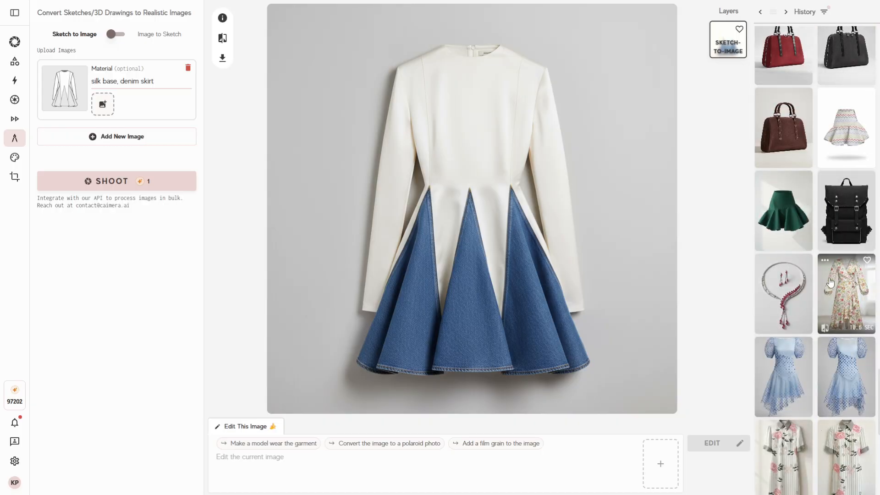
{"action": "scroll", "coordinate": [827, 284], "scroll_direction": "down", "scroll_amount": 12}
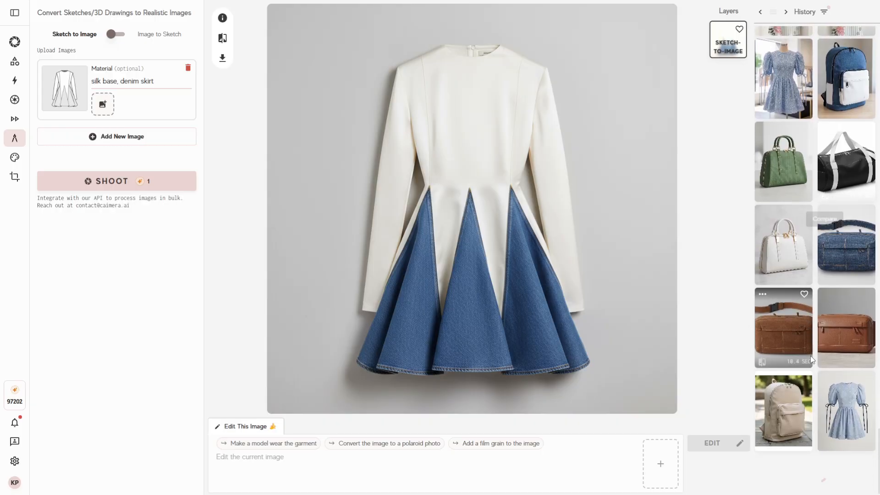
{"action": "scroll", "coordinate": [811, 311], "scroll_direction": "down", "scroll_amount": 10}
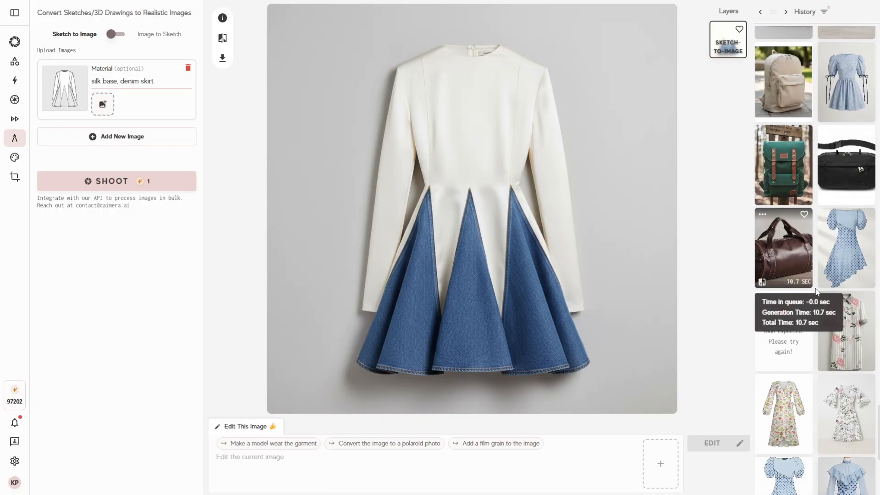
{"action": "scroll", "coordinate": [825, 312], "scroll_direction": "down", "scroll_amount": 20}
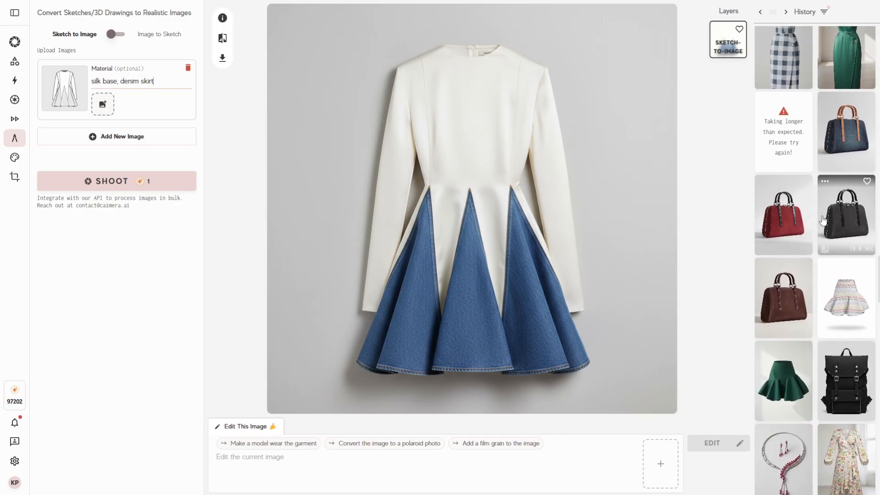
{"action": "left_click", "coordinate": [799, 280]}
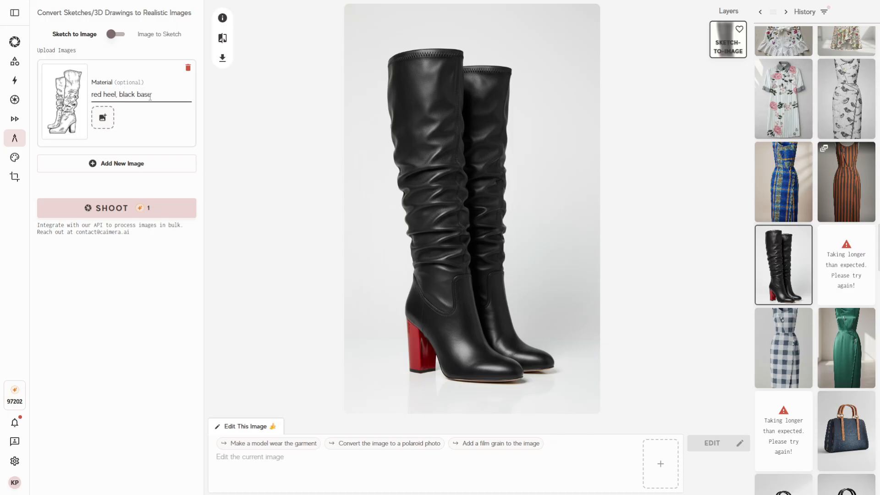
{"action": "left_click", "coordinate": [223, 38]}
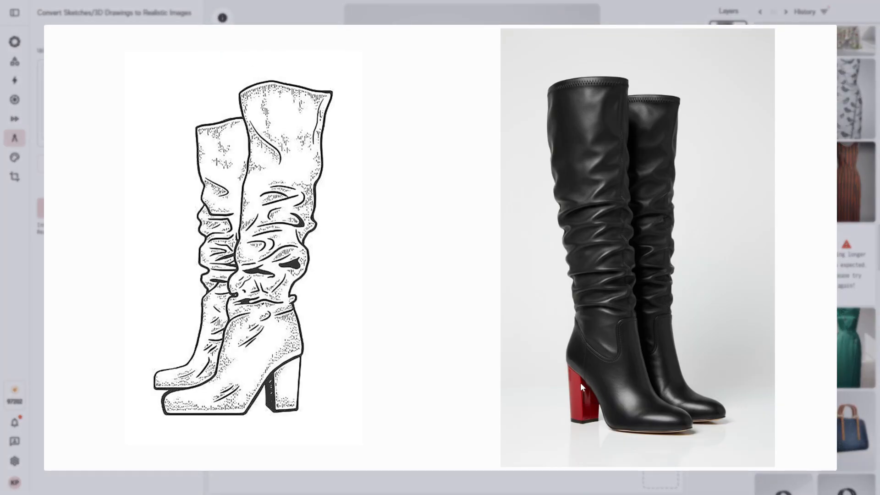
{"action": "left_click", "coordinate": [859, 244]}
Switch the conversion mode from Sketch to Image to Image to Sketch
{"action": "scroll", "coordinate": [851, 299], "scroll_direction": "down", "scroll_amount": 15}
{"action": "scroll", "coordinate": [853, 302], "scroll_direction": "up", "scroll_amount": 10}
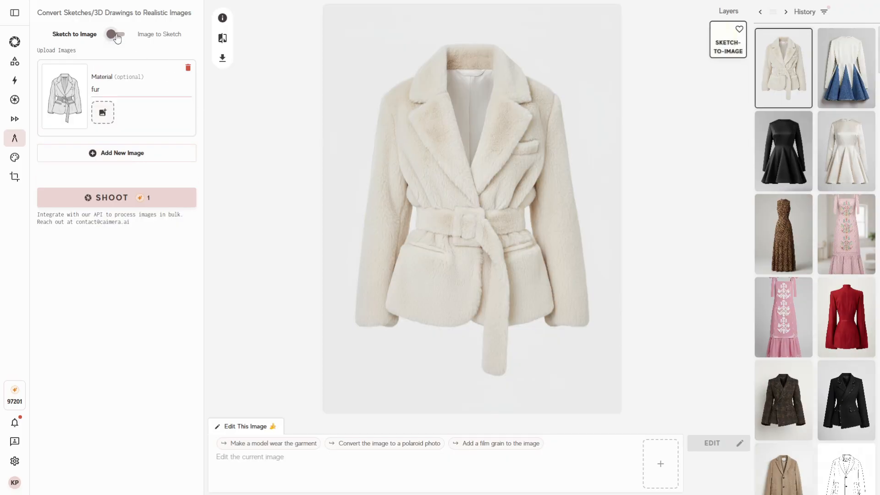
{"action": "scroll", "coordinate": [255, 176], "scroll_direction": "up", "scroll_amount": 5}
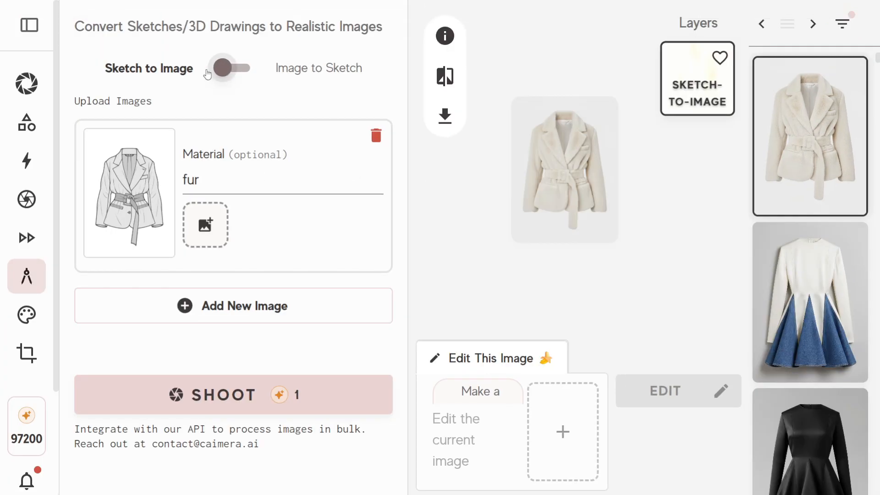
{"action": "left_click", "coordinate": [243, 69]}
{"action": "scroll", "coordinate": [263, 88], "scroll_direction": "down", "scroll_amount": 1}
{"action": "scroll", "coordinate": [262, 87], "scroll_direction": "down", "scroll_amount": 2}
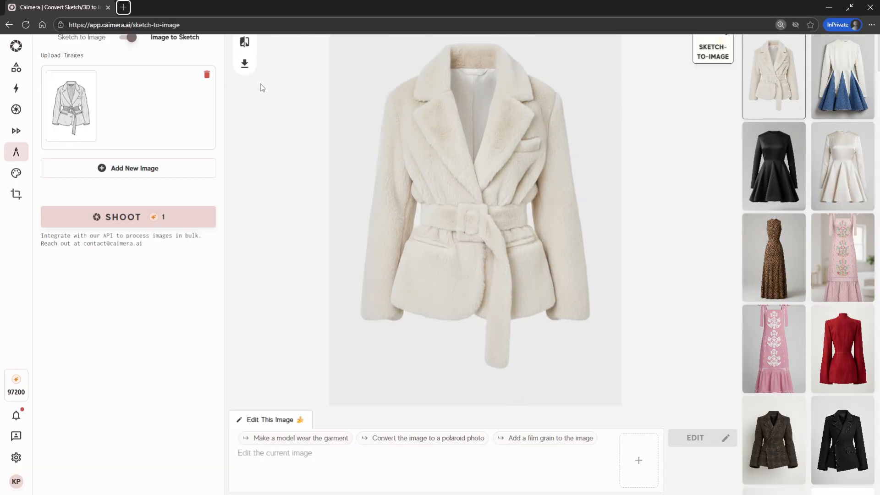
{"action": "scroll", "coordinate": [267, 112], "scroll_direction": "down", "scroll_amount": 1}
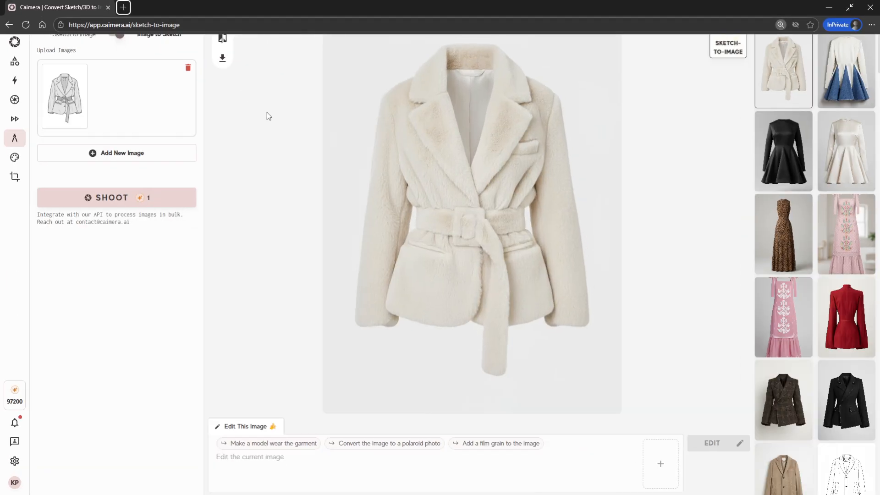
Replace the jacket with the dark floral ruffled dress photo, generate its line drawing and compare it with the photo
{"action": "left_click", "coordinate": [188, 68]}
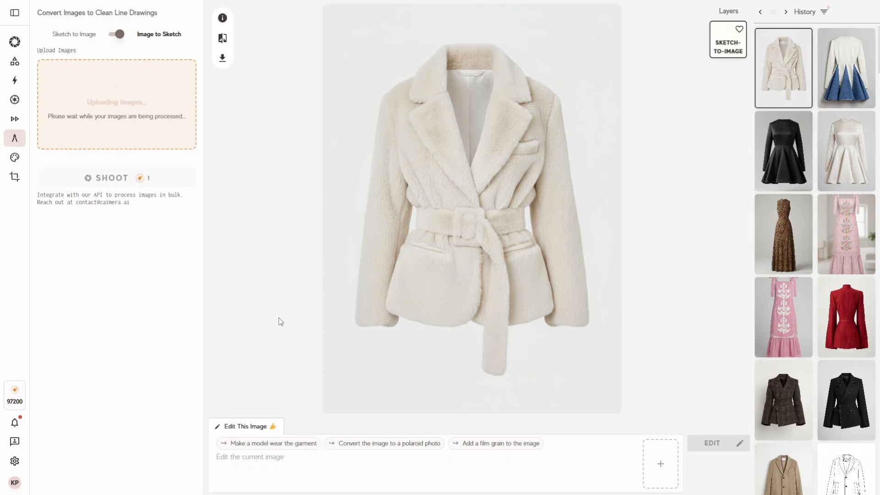
{"action": "left_click", "coordinate": [152, 193]}
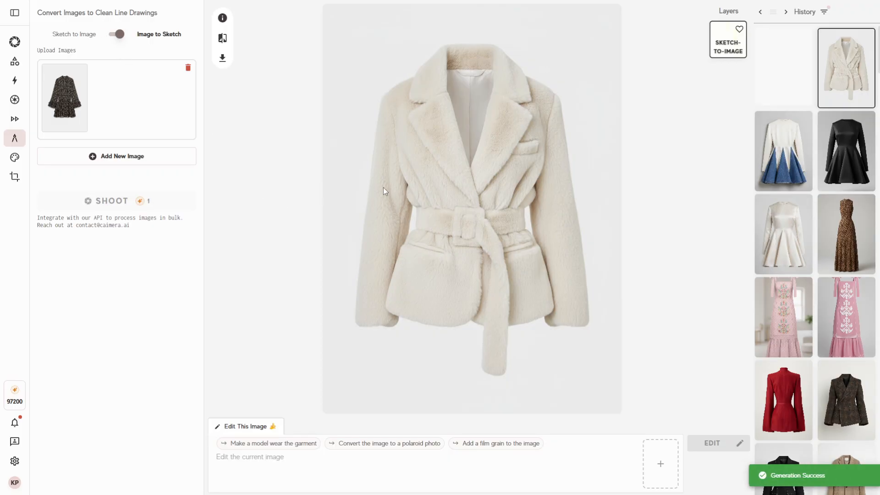
{"action": "left_click", "coordinate": [773, 81]}
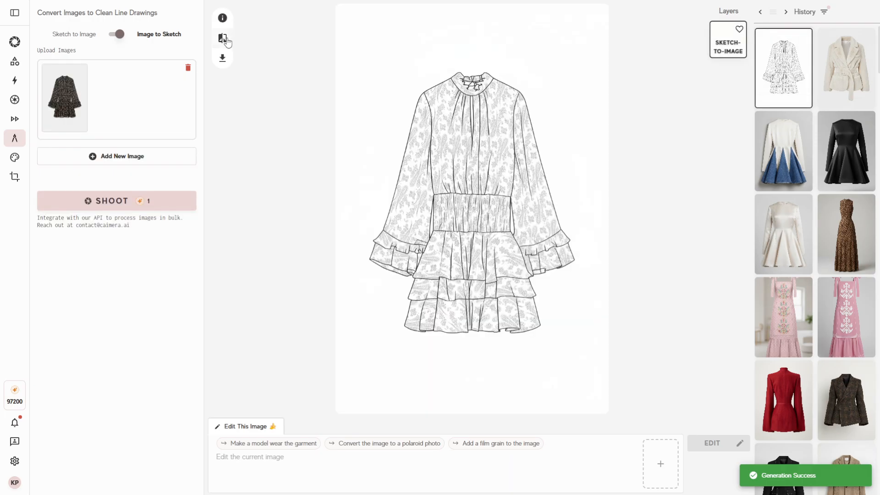
{"action": "left_click", "coordinate": [223, 39]}
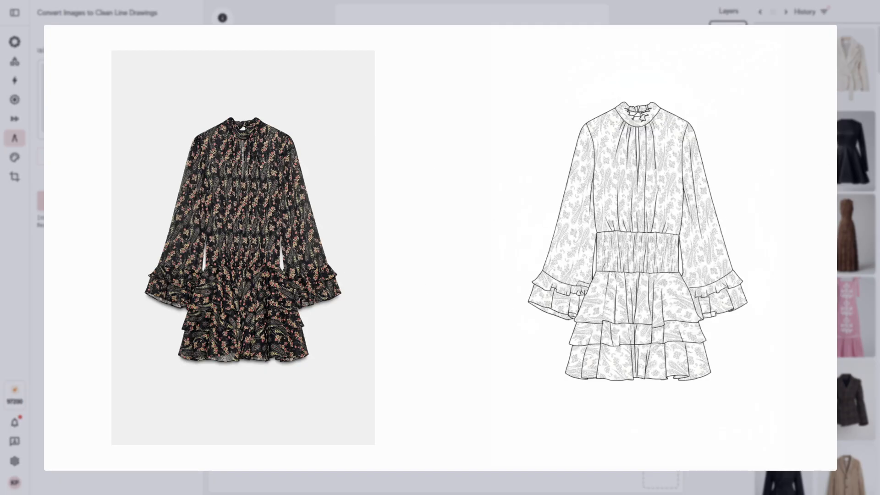
{"action": "left_click", "coordinate": [868, 155]}
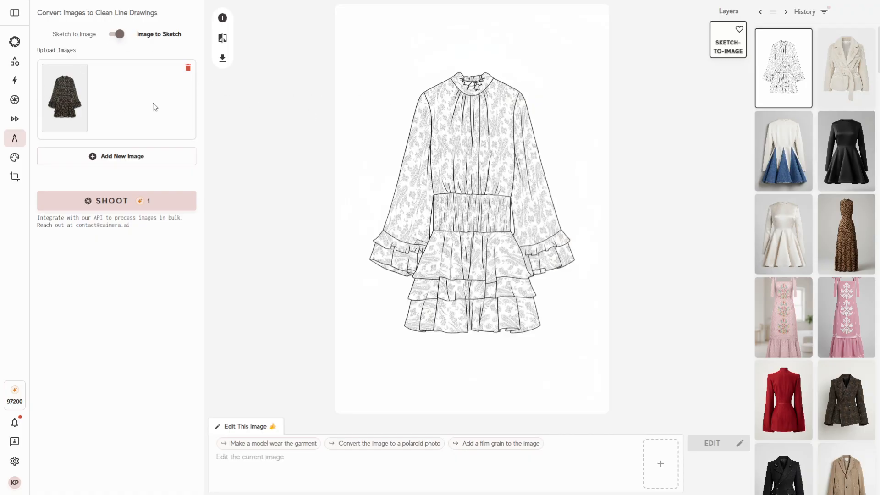
Return the conversion mode to Sketch to Image and open the Editorial Images tool
{"action": "left_click", "coordinate": [115, 35]}
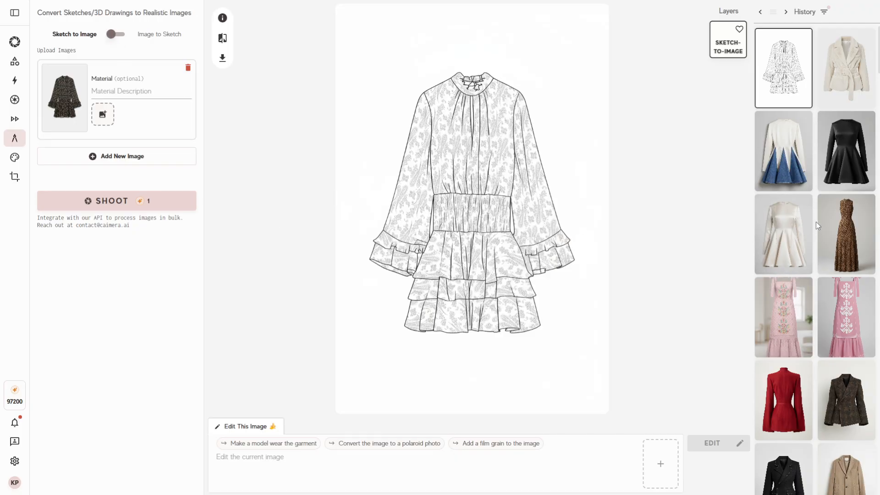
{"action": "mouse_move", "coordinate": [843, 91]}
{"action": "left_click", "coordinate": [43, 43]}
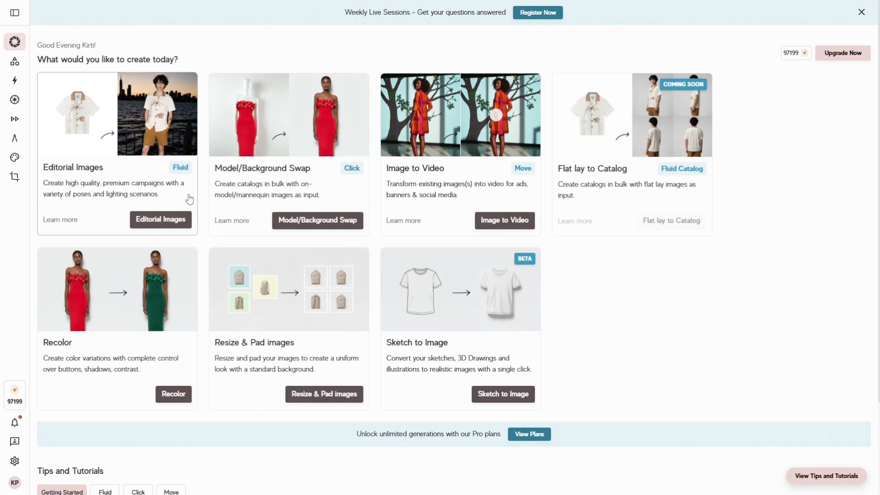
{"action": "left_click", "coordinate": [170, 197]}
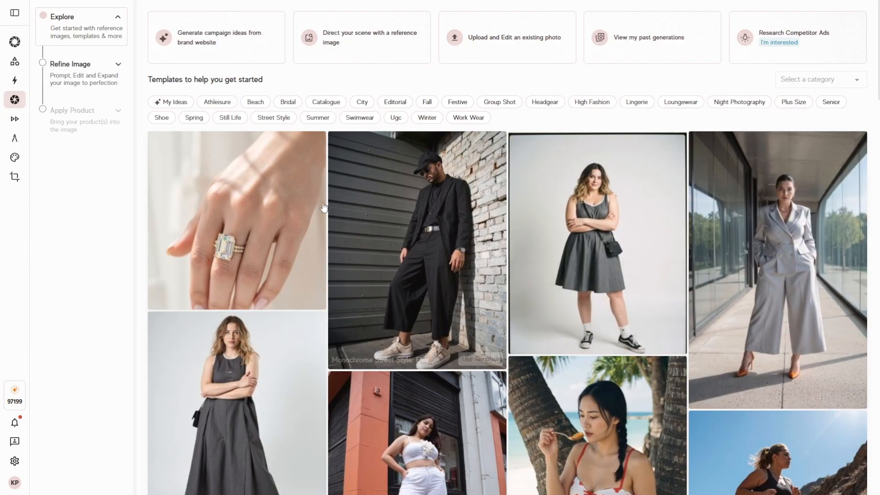
Look through the editorial templates and view the available product categories without choosing one
{"action": "scroll", "coordinate": [585, 288], "scroll_direction": "down", "scroll_amount": 2}
{"action": "scroll", "coordinate": [585, 288], "scroll_direction": "down", "scroll_amount": 15}
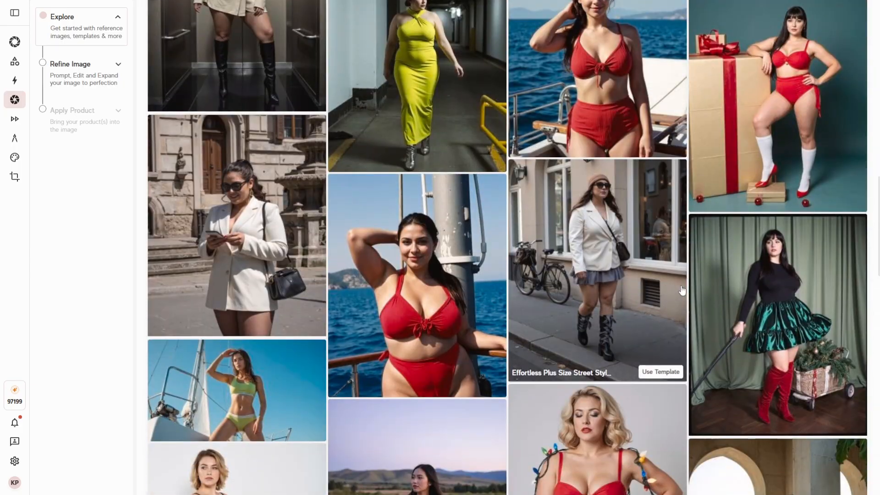
{"action": "scroll", "coordinate": [688, 282], "scroll_direction": "down", "scroll_amount": 7}
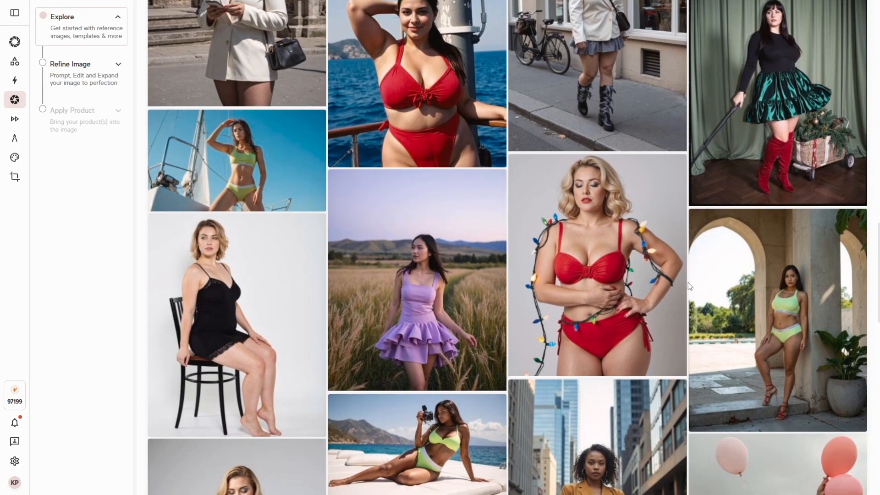
{"action": "scroll", "coordinate": [688, 282], "scroll_direction": "up", "scroll_amount": 10}
{"action": "scroll", "coordinate": [689, 282], "scroll_direction": "up", "scroll_amount": 10}
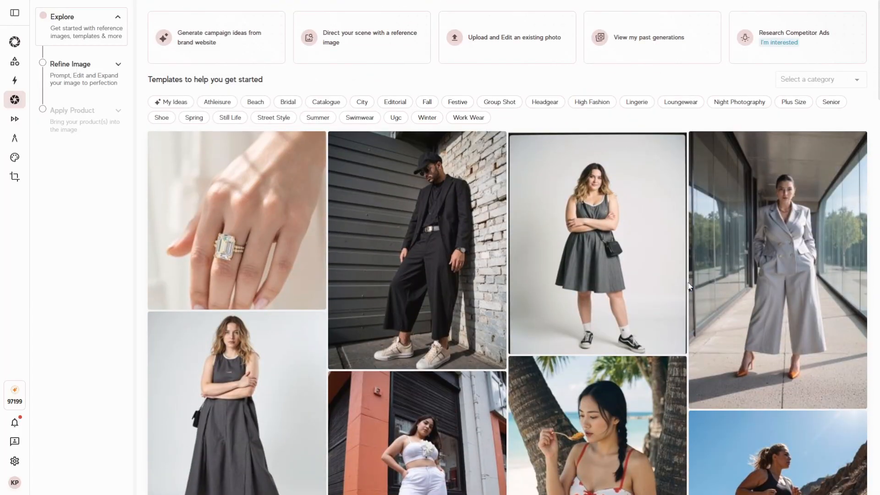
{"action": "left_click", "coordinate": [808, 79]}
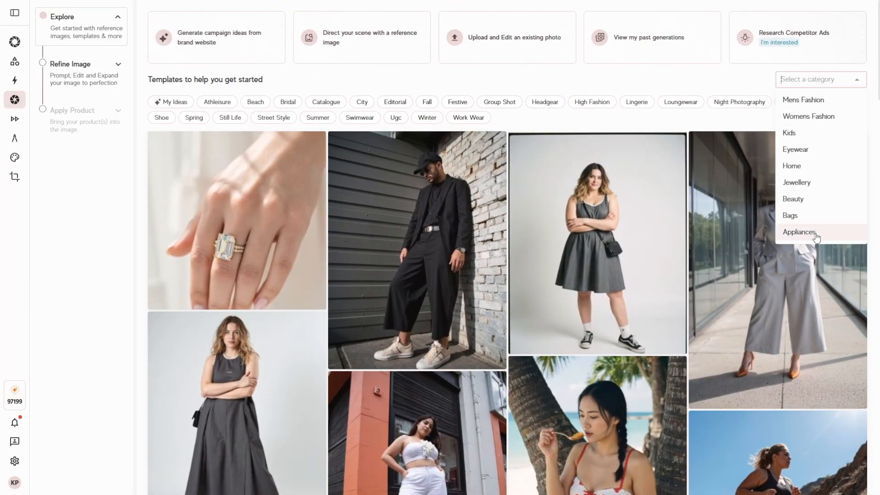
{"action": "left_click", "coordinate": [460, 88]}
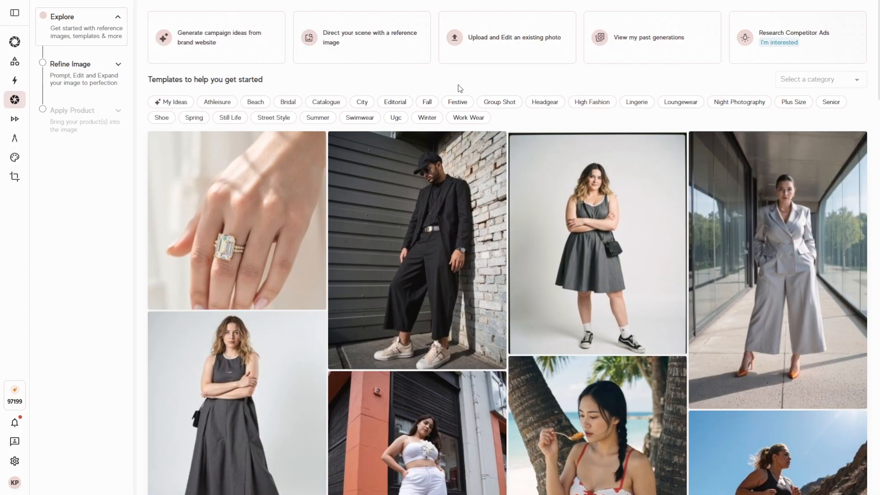
Filter the templates by Fall and by Winter and look through the winter templates
{"action": "left_click", "coordinate": [430, 103]}
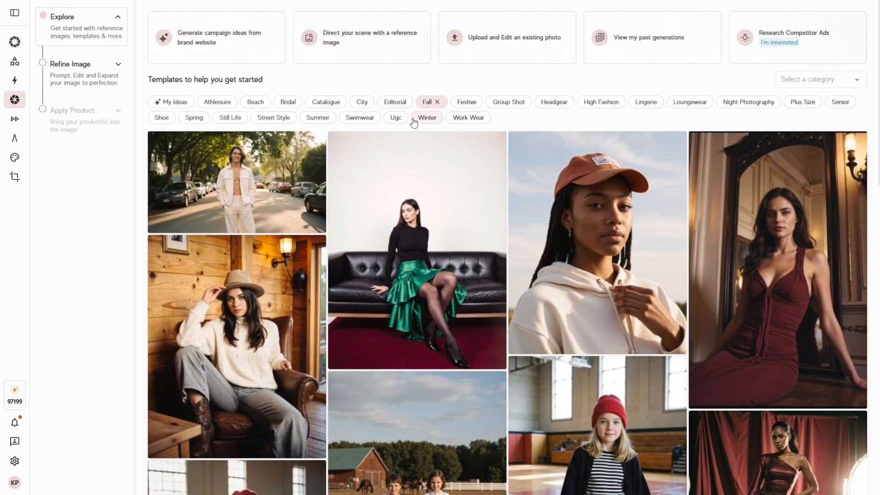
{"action": "left_click", "coordinate": [435, 120]}
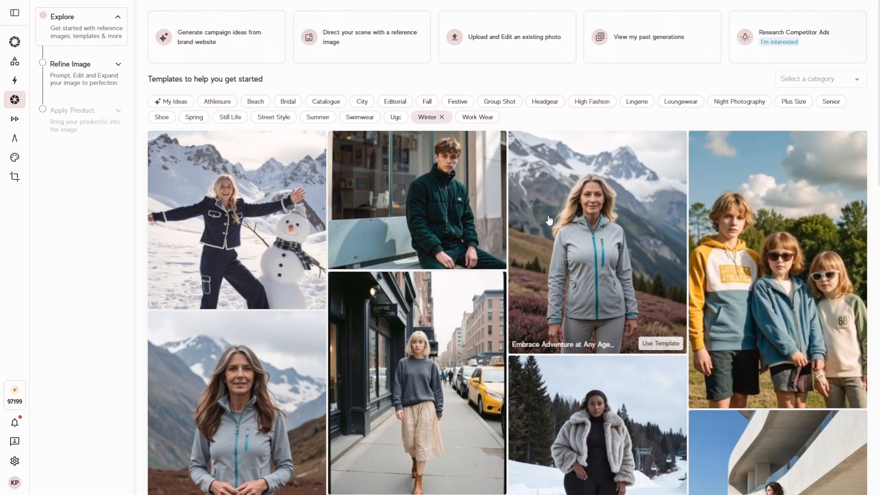
{"action": "scroll", "coordinate": [500, 207], "scroll_direction": "down", "scroll_amount": 9}
{"action": "scroll", "coordinate": [499, 208], "scroll_direction": "down", "scroll_amount": 10}
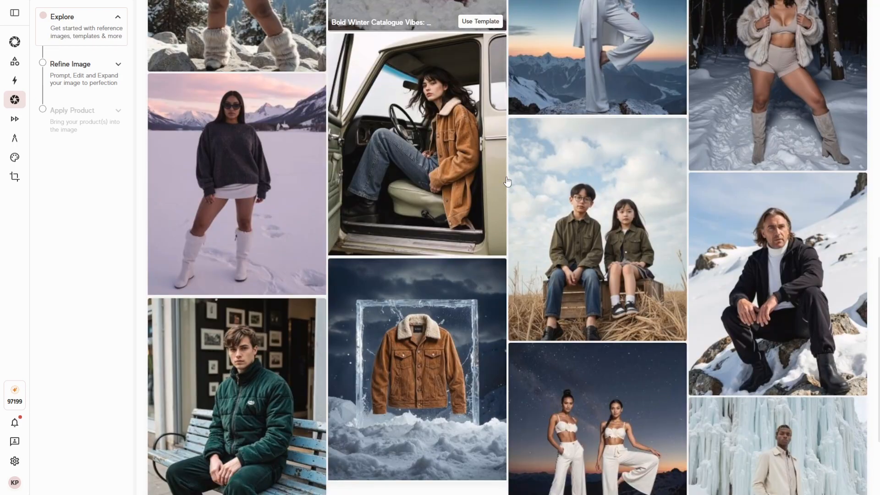
{"action": "scroll", "coordinate": [507, 182], "scroll_direction": "down", "scroll_amount": 6}
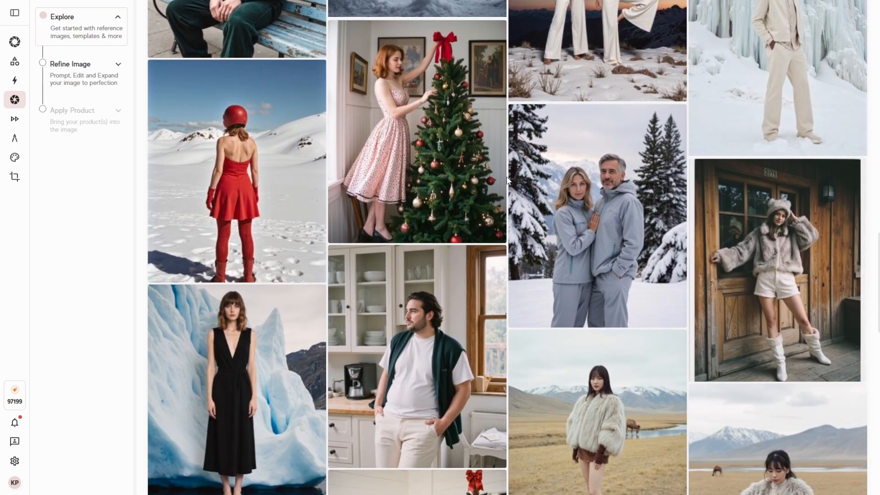
{"action": "scroll", "coordinate": [507, 177], "scroll_direction": "down", "scroll_amount": 5}
{"action": "scroll", "coordinate": [507, 178], "scroll_direction": "up", "scroll_amount": 20}
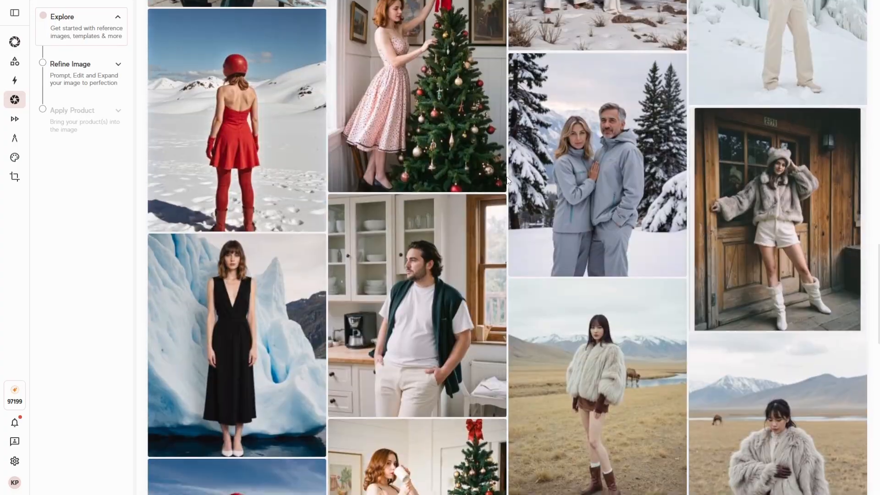
{"action": "scroll", "coordinate": [507, 179], "scroll_direction": "up", "scroll_amount": 5}
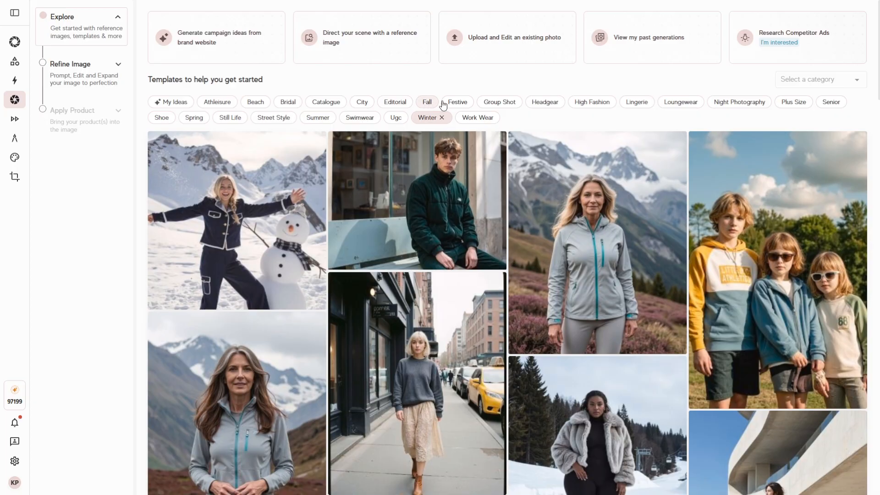
Filter the templates by Lingerie and use the Elegant White Loungewear template with the woman holding a mug in the doorway
{"action": "left_click", "coordinate": [637, 103]}
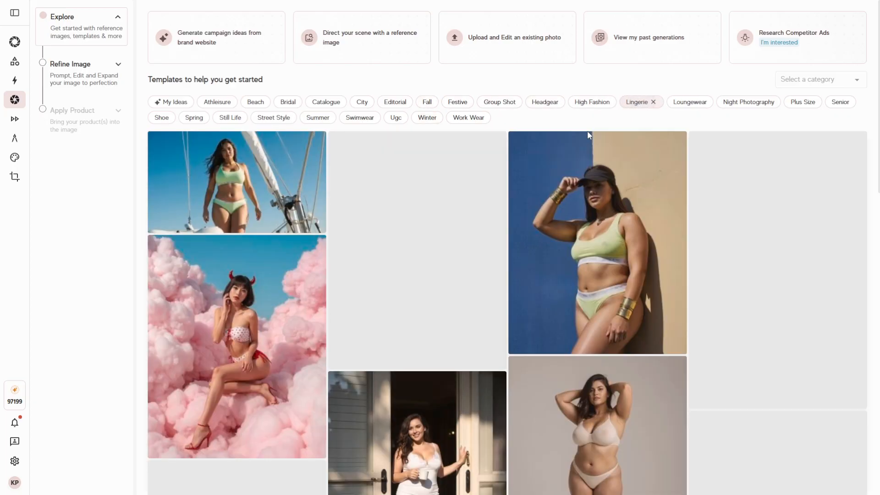
{"action": "scroll", "coordinate": [684, 132], "scroll_direction": "down", "scroll_amount": 4}
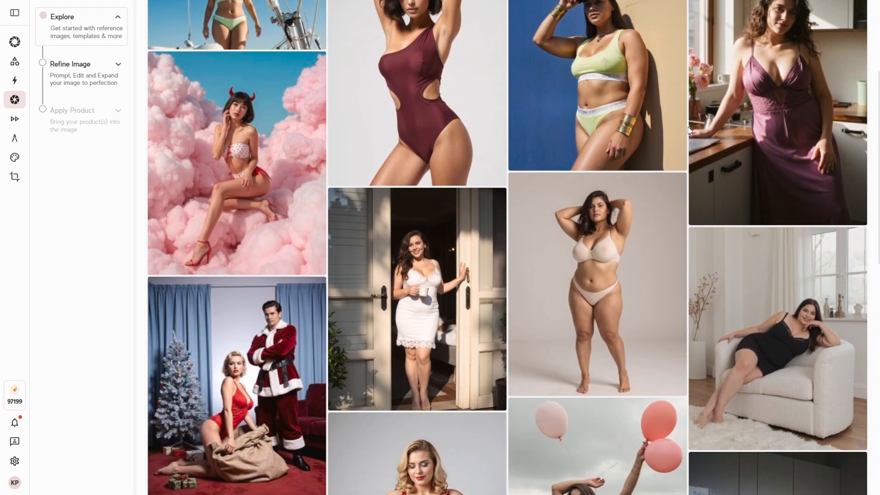
{"action": "scroll", "coordinate": [688, 128], "scroll_direction": "up", "scroll_amount": 3}
{"action": "scroll", "coordinate": [689, 127], "scroll_direction": "down", "scroll_amount": 6}
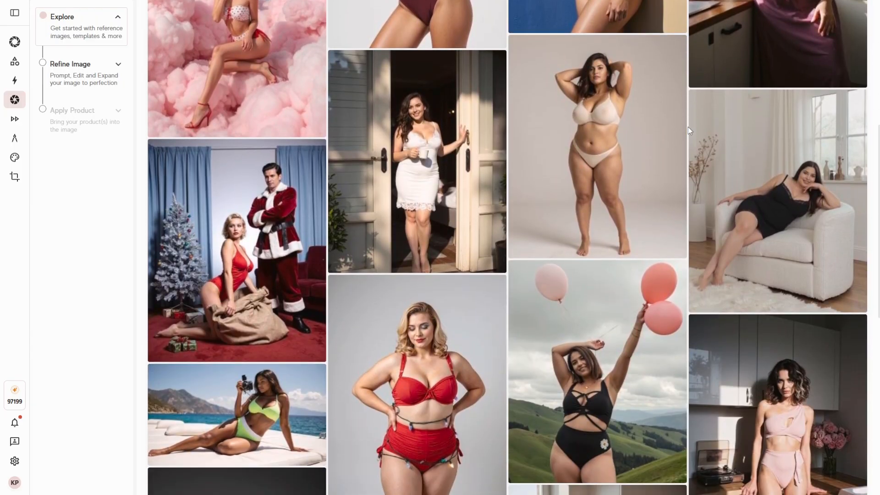
{"action": "mouse_move", "coordinate": [464, 209]}
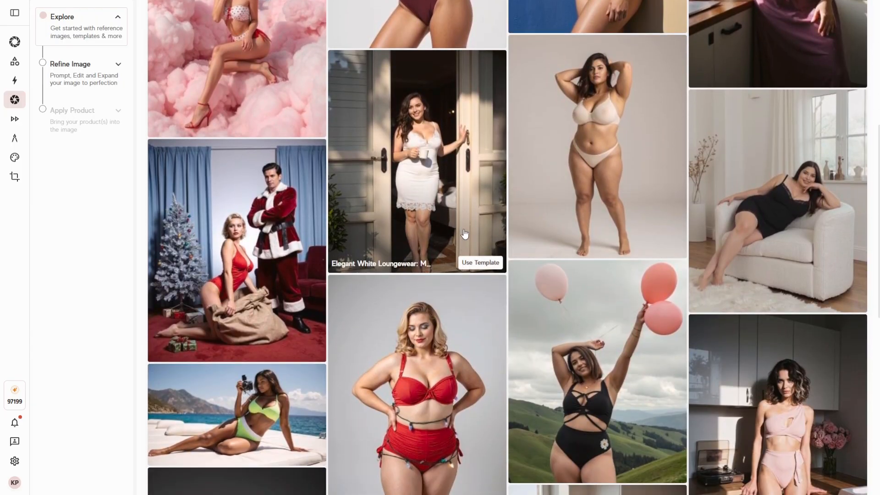
{"action": "left_click", "coordinate": [480, 263]}
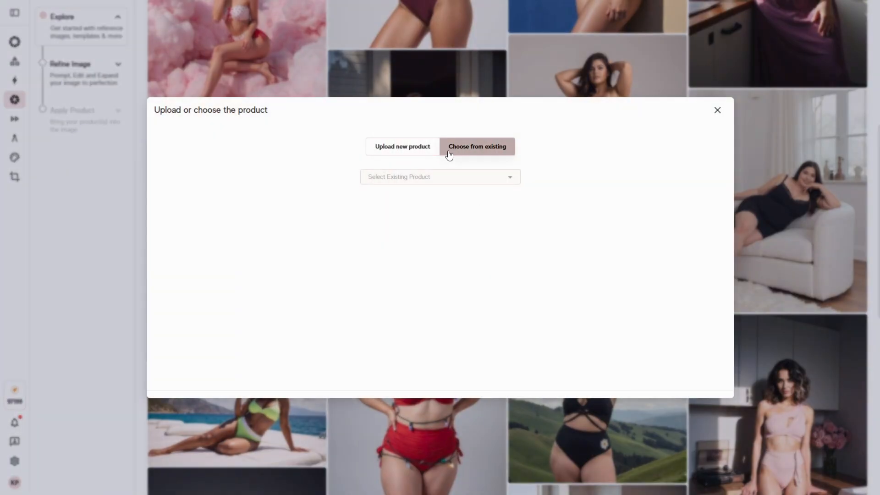
Look through the existing products, switch to uploading a new product and upload the purple slip dress image
{"action": "left_click", "coordinate": [482, 177]}
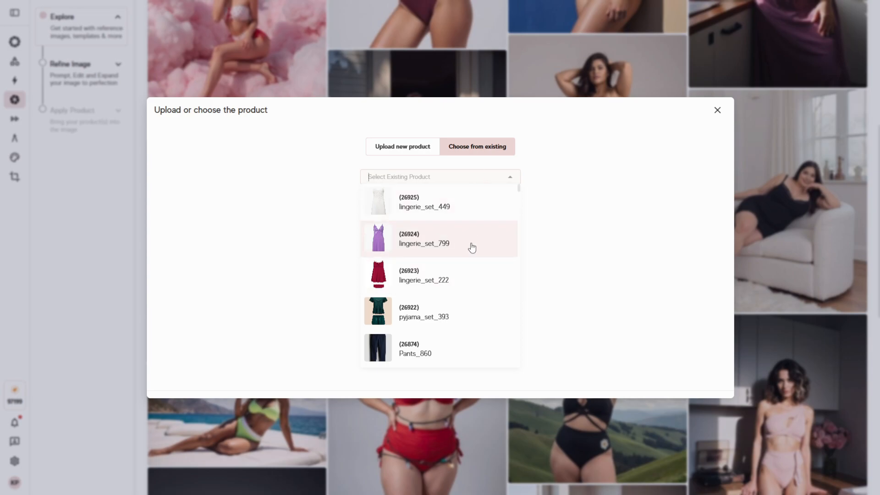
{"action": "left_click", "coordinate": [574, 222]}
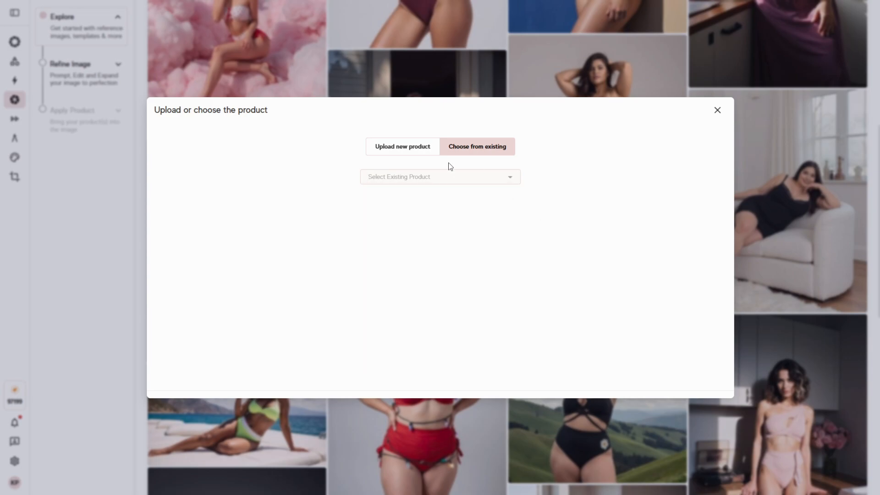
{"action": "left_click", "coordinate": [416, 147]}
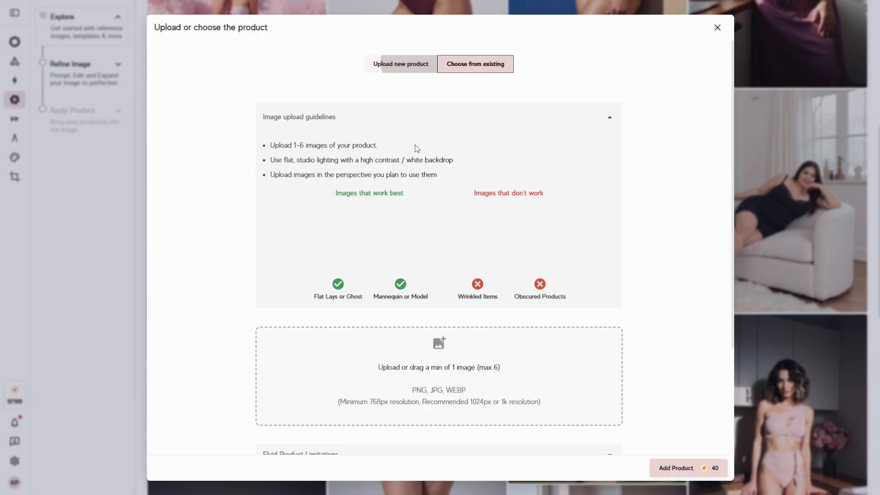
{"action": "scroll", "coordinate": [442, 180], "scroll_direction": "down", "scroll_amount": 4}
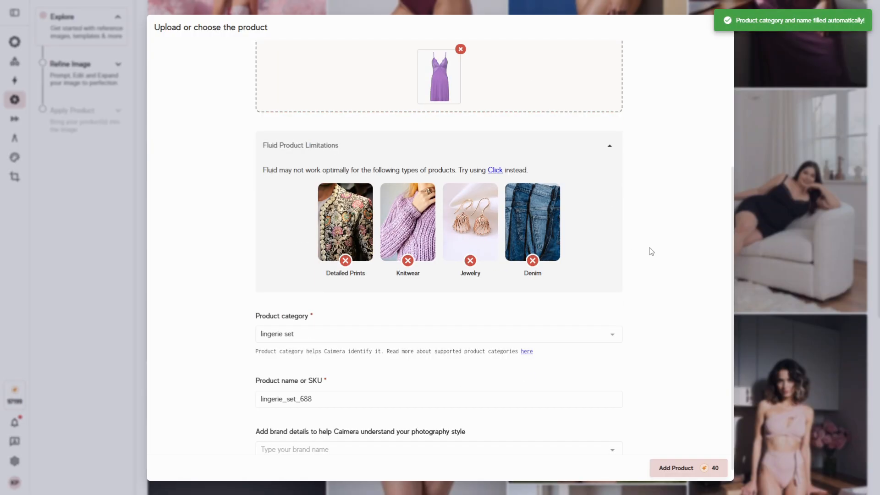
{"action": "scroll", "coordinate": [631, 256], "scroll_direction": "down", "scroll_amount": 1}
{"action": "scroll", "coordinate": [460, 111], "scroll_direction": "up", "scroll_amount": 3}
{"action": "scroll", "coordinate": [291, 345], "scroll_direction": "down", "scroll_amount": 3}
{"action": "scroll", "coordinate": [442, 129], "scroll_direction": "up", "scroll_amount": 3}
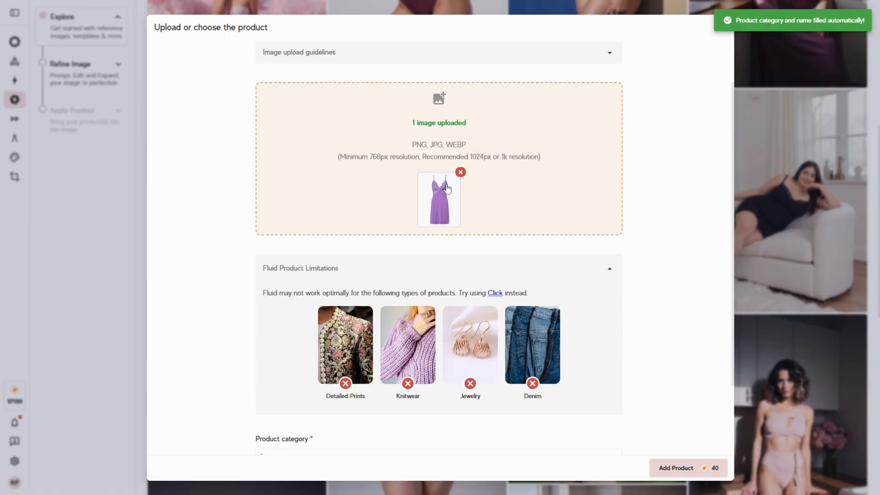
Check the category and name fields and add the slip dress as product lingerie_set_688 in the lingerie set category
{"action": "scroll", "coordinate": [257, 325], "scroll_direction": "down", "scroll_amount": 3}
{"action": "left_click", "coordinate": [260, 320]}
{"action": "left_click", "coordinate": [257, 397]}
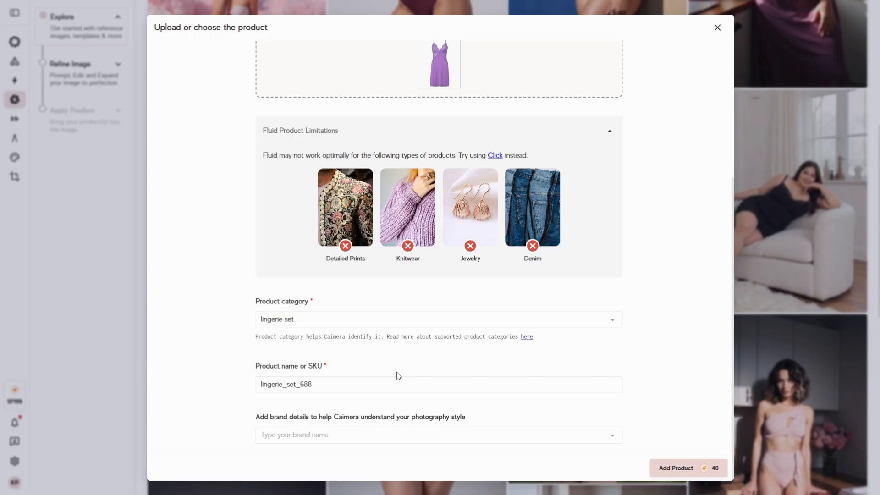
{"action": "scroll", "coordinate": [640, 369], "scroll_direction": "up", "scroll_amount": 5}
{"action": "left_click", "coordinate": [686, 467]}
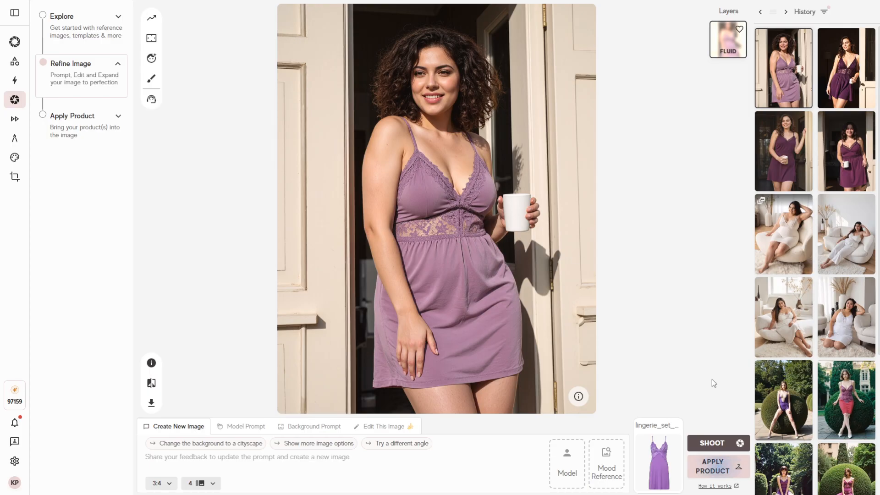
Switch the doorway image's product to the existing lingerie_set_799 and start applying it to the image
{"action": "left_click", "coordinate": [713, 466]}
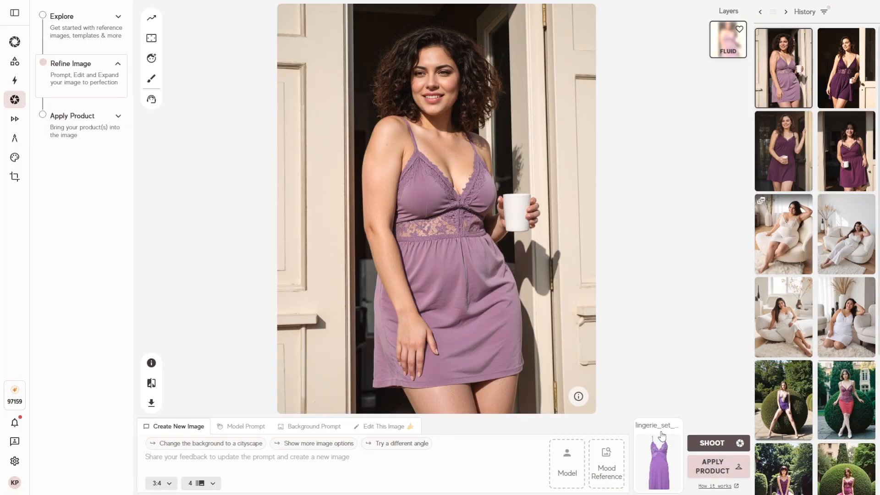
{"action": "left_click", "coordinate": [658, 453]}
{"action": "left_click", "coordinate": [458, 176]}
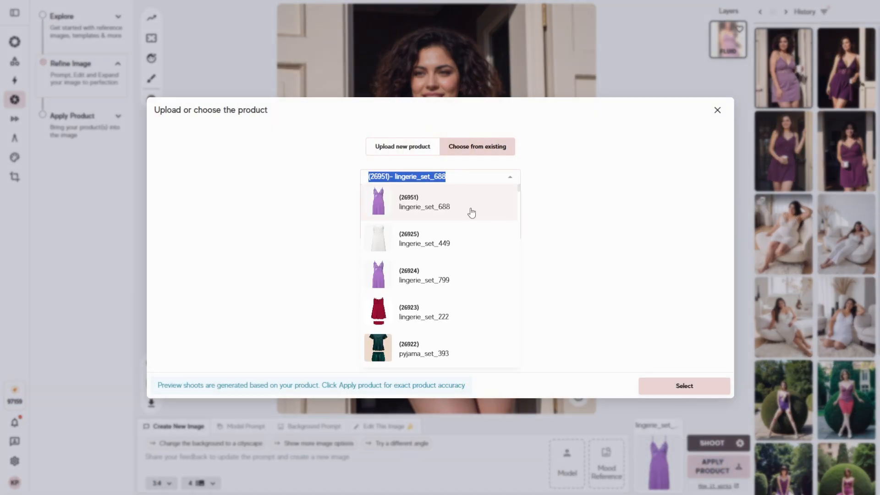
{"action": "left_click", "coordinate": [444, 275]}
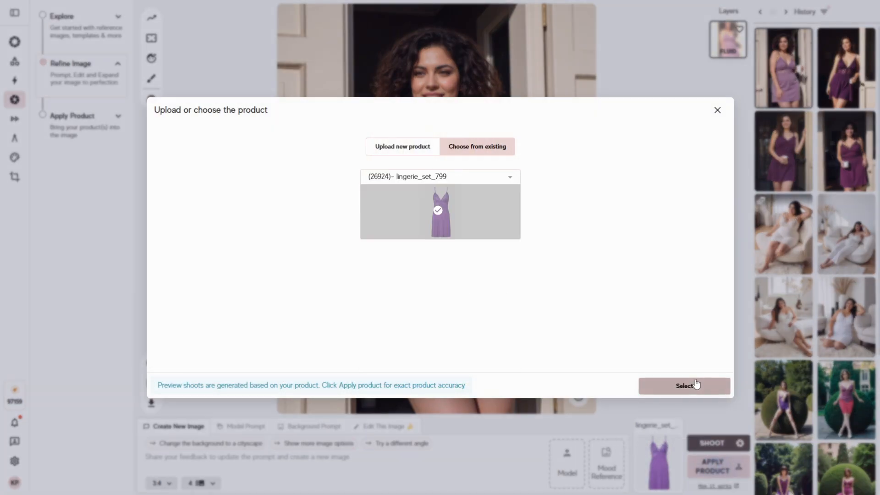
{"action": "left_click", "coordinate": [696, 385]}
{"action": "left_click", "coordinate": [718, 466]}
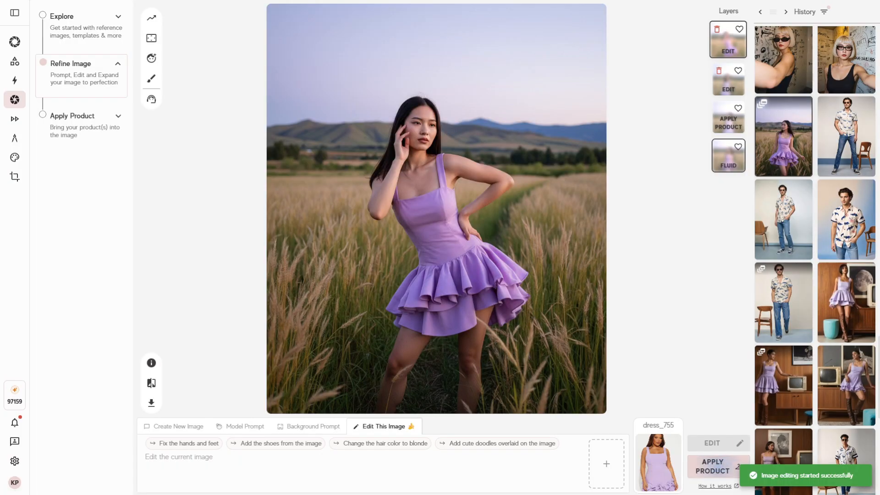
Compare the wheat field image's original and latest edit layers, edit the latest with "make the model blonde", and view the new layer
{"action": "left_click", "coordinate": [730, 165]}
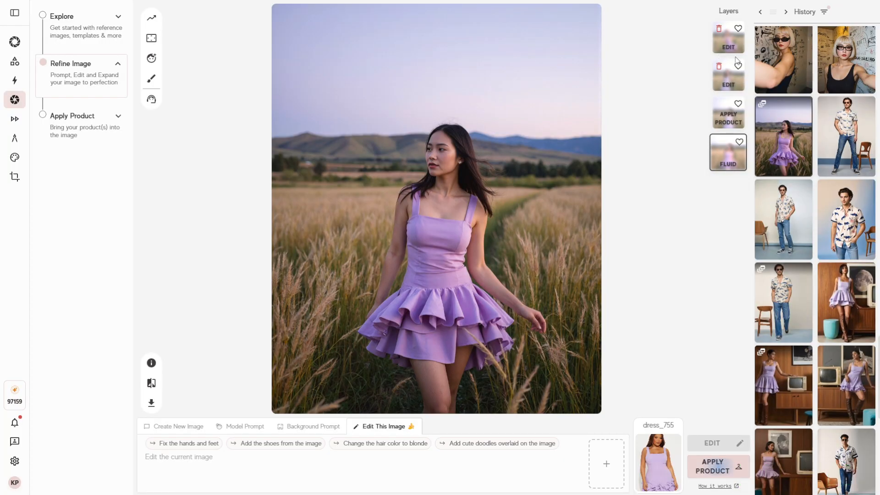
{"action": "left_click", "coordinate": [735, 47]}
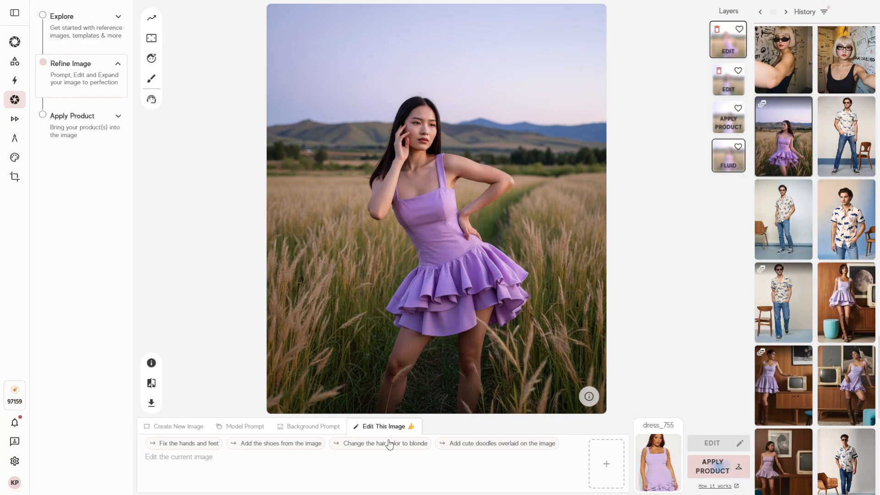
{"action": "left_click", "coordinate": [303, 463]}
{"action": "type", "text": "make the model blonde"}
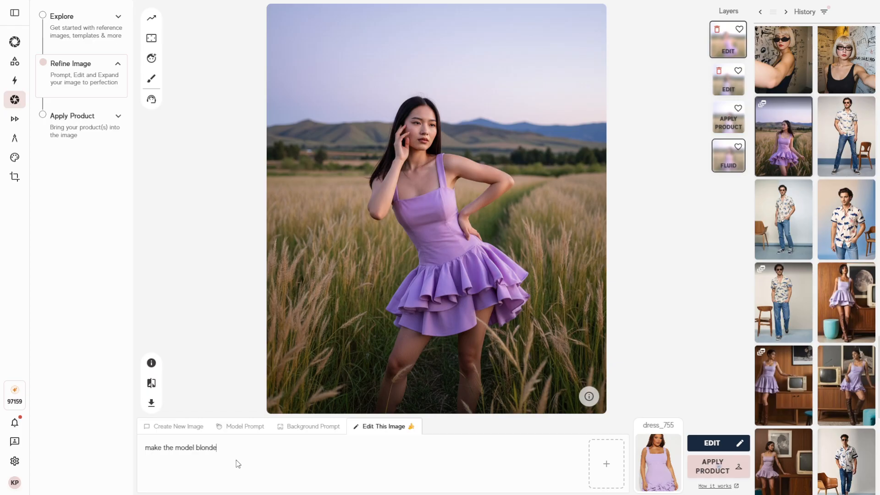
{"action": "left_click", "coordinate": [708, 443]}
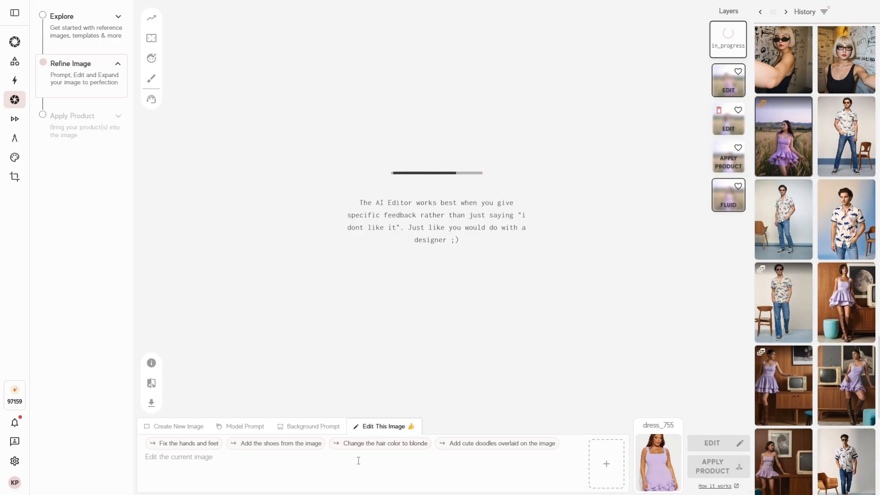
{"action": "mouse_move", "coordinate": [721, 98]}
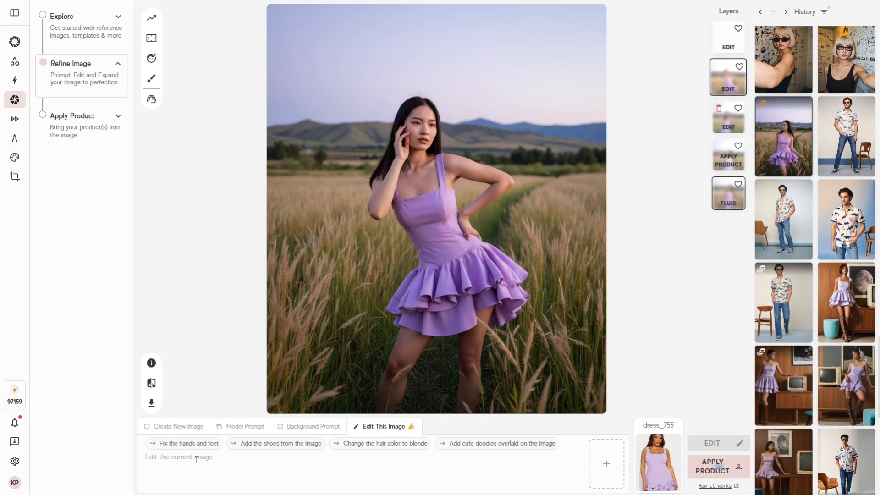
{"action": "left_click", "coordinate": [725, 51]}
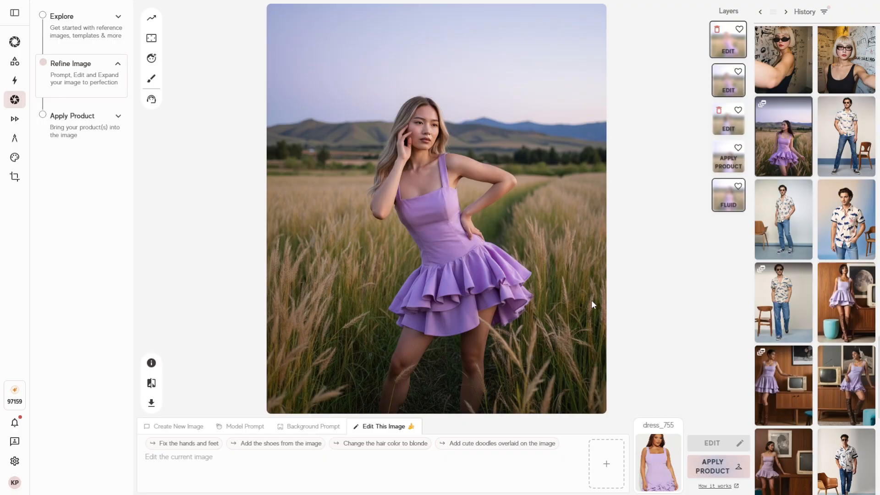
Manually mask the purple ruffled dress with a smaller brush, erase the mask around the hand, and apply product dress_755
{"action": "left_click", "coordinate": [716, 465]}
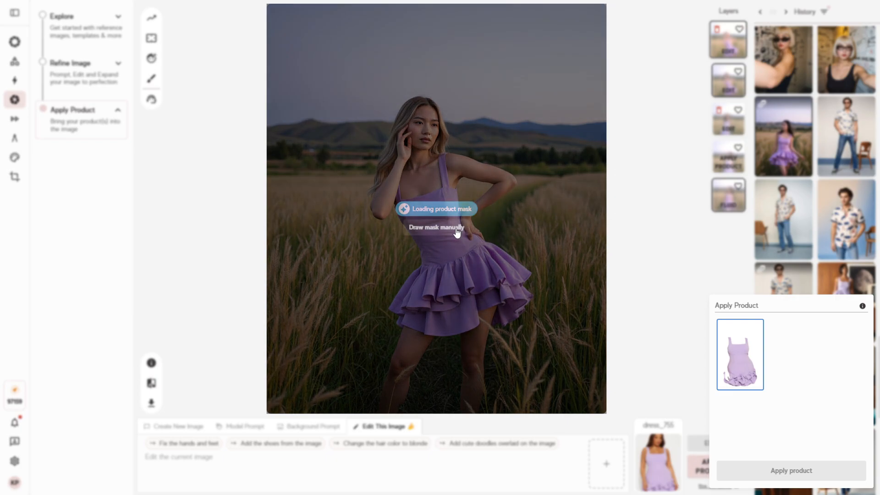
{"action": "left_click", "coordinate": [456, 229]}
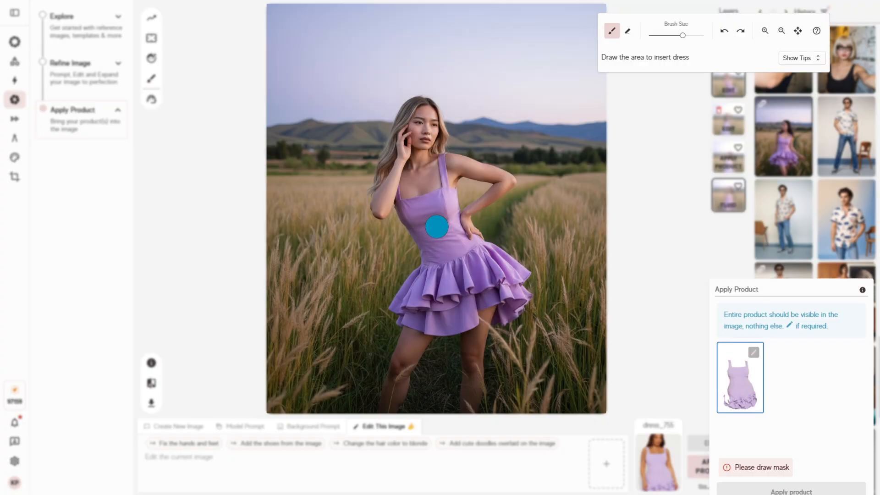
{"action": "scroll", "coordinate": [426, 223], "scroll_direction": "down", "scroll_amount": 3}
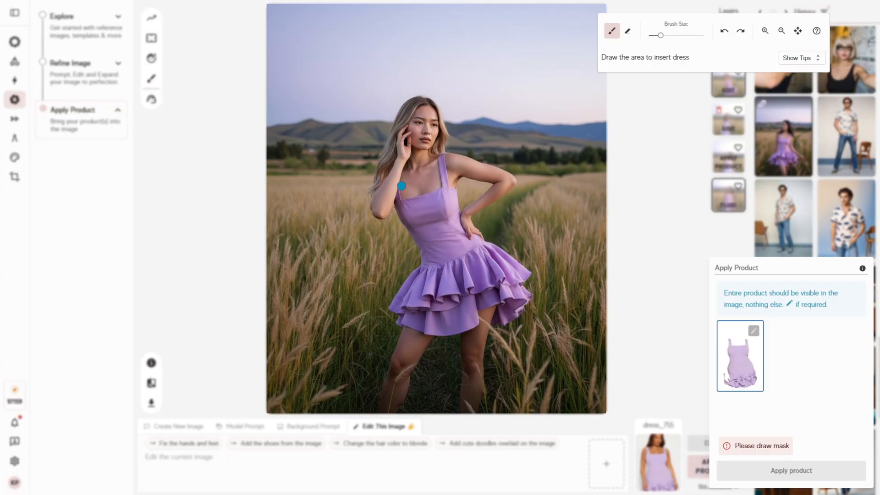
{"action": "mouse_move", "coordinate": [401, 185]}
{"action": "left_mouse_down"}
{"action": "mouse_move", "coordinate": [421, 255]}
{"action": "mouse_move", "coordinate": [390, 314]}
{"action": "mouse_move", "coordinate": [447, 337]}
{"action": "mouse_move", "coordinate": [486, 306]}
{"action": "mouse_move", "coordinate": [505, 306]}
{"action": "mouse_move", "coordinate": [498, 310]}
{"action": "mouse_move", "coordinate": [509, 319]}
{"action": "mouse_move", "coordinate": [536, 270]}
{"action": "mouse_move", "coordinate": [461, 236]}
{"action": "mouse_move", "coordinate": [445, 177]}
{"action": "mouse_move", "coordinate": [446, 190]}
{"action": "mouse_move", "coordinate": [411, 201]}
{"action": "mouse_move", "coordinate": [407, 224]}
{"action": "mouse_move", "coordinate": [430, 232]}
{"action": "mouse_move", "coordinate": [421, 206]}
{"action": "mouse_move", "coordinate": [443, 208]}
{"action": "mouse_move", "coordinate": [437, 317]}
{"action": "mouse_move", "coordinate": [417, 294]}
{"action": "mouse_move", "coordinate": [406, 307]}
{"action": "mouse_move", "coordinate": [415, 314]}
{"action": "mouse_move", "coordinate": [472, 302]}
{"action": "mouse_move", "coordinate": [454, 284]}
{"action": "mouse_move", "coordinate": [447, 250]}
{"action": "mouse_move", "coordinate": [522, 278]}
{"action": "mouse_move", "coordinate": [509, 305]}
{"action": "mouse_move", "coordinate": [490, 261]}
{"action": "left_mouse_up"}
{"action": "left_click", "coordinate": [628, 37]}
{"action": "left_click_drag", "start_coordinate": [476, 229], "coordinate": [472, 229]}
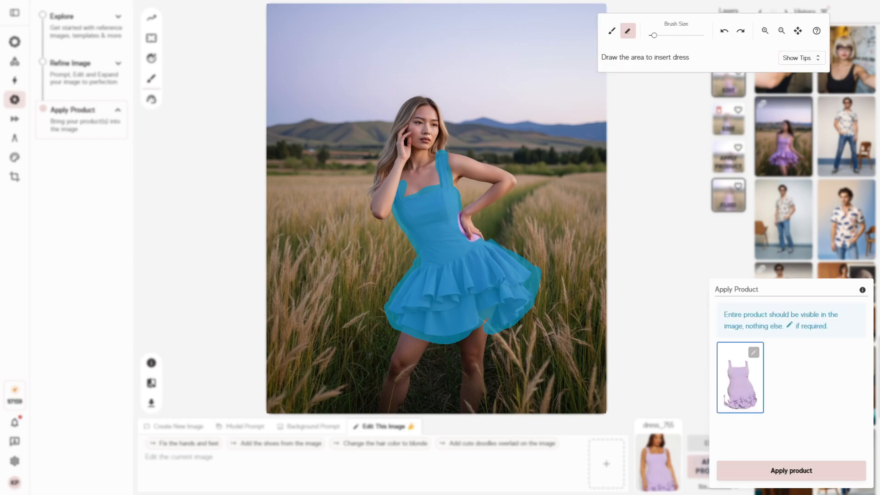
{"action": "left_click", "coordinate": [748, 472]}
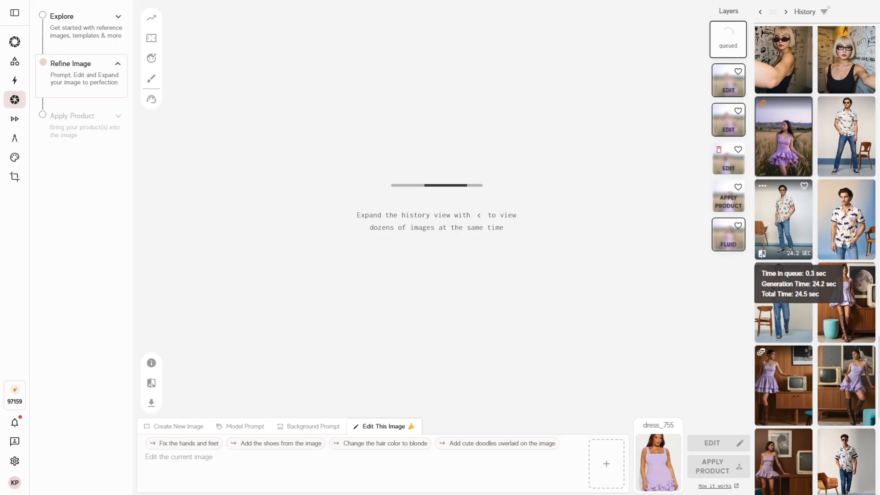
Reopen the doorway slip dress image from the history and brush the Apply Product mask over the slip dress
{"action": "scroll", "coordinate": [816, 180], "scroll_direction": "down", "scroll_amount": 20}
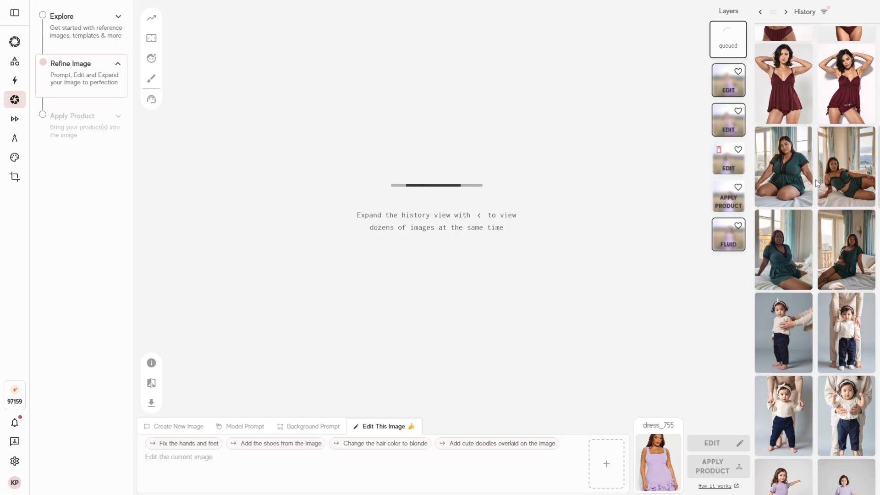
{"action": "scroll", "coordinate": [815, 181], "scroll_direction": "up", "scroll_amount": 1}
{"action": "left_click", "coordinate": [780, 69]}
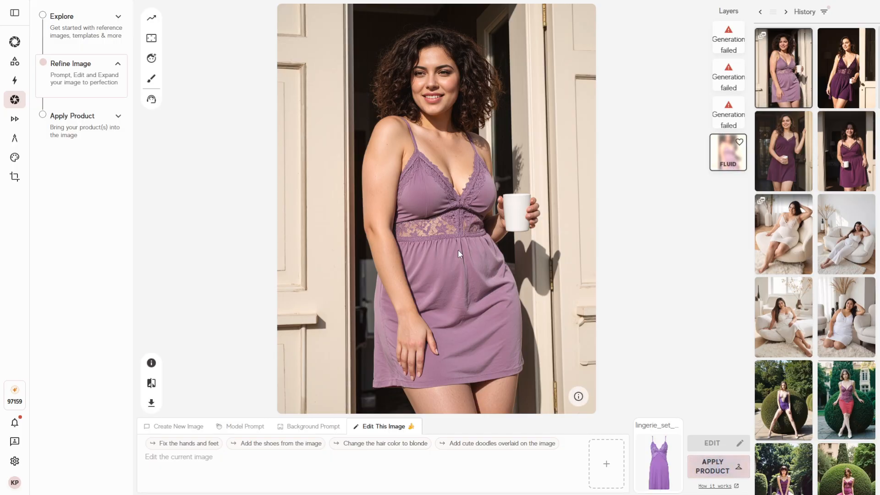
{"action": "left_click", "coordinate": [723, 471]}
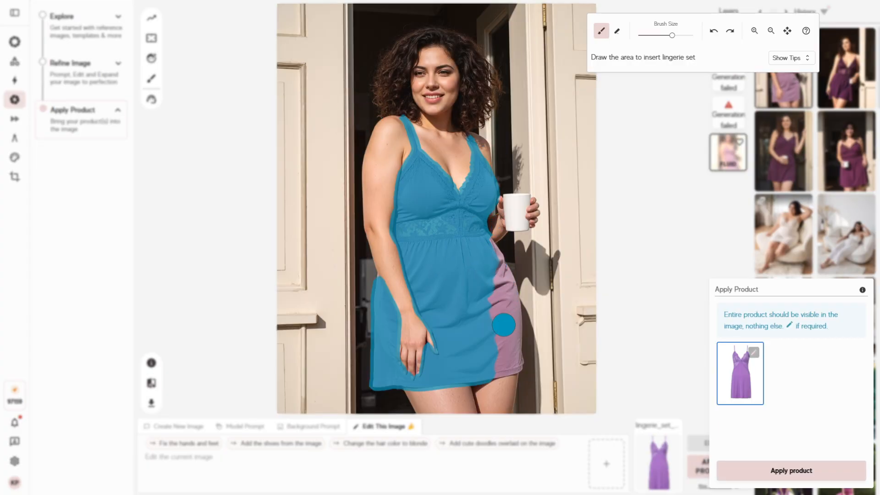
{"action": "mouse_move", "coordinate": [483, 374]}
{"action": "left_mouse_down"}
{"action": "mouse_move", "coordinate": [507, 365]}
{"action": "mouse_move", "coordinate": [513, 350]}
{"action": "mouse_move", "coordinate": [508, 275]}
{"action": "mouse_move", "coordinate": [491, 241]}
{"action": "left_mouse_up"}
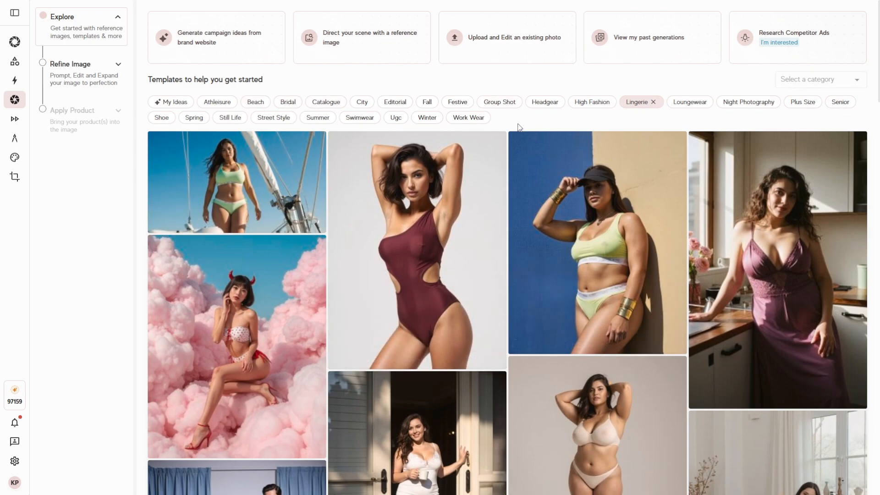
Look through the lingerie templates and choose the Elevate Your Festive Swimwear template with the red heart balloon
{"action": "scroll", "coordinate": [510, 131], "scroll_direction": "down", "scroll_amount": 20}
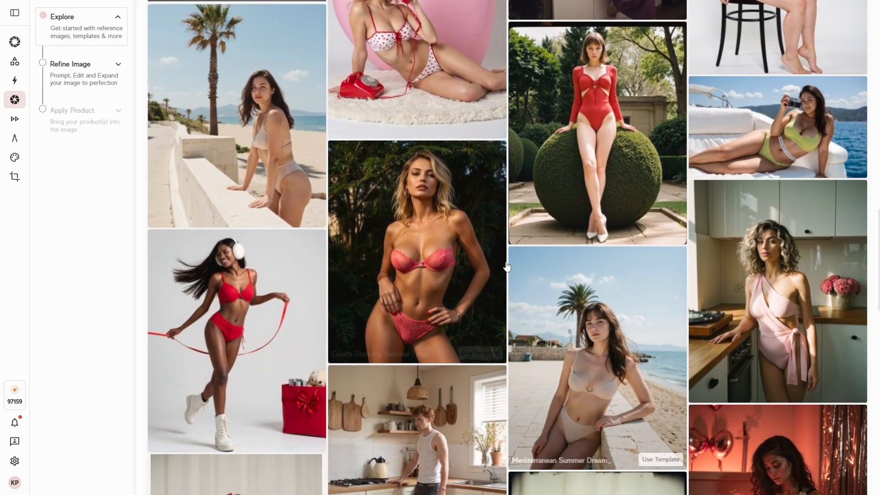
{"action": "scroll", "coordinate": [507, 264], "scroll_direction": "down", "scroll_amount": 8}
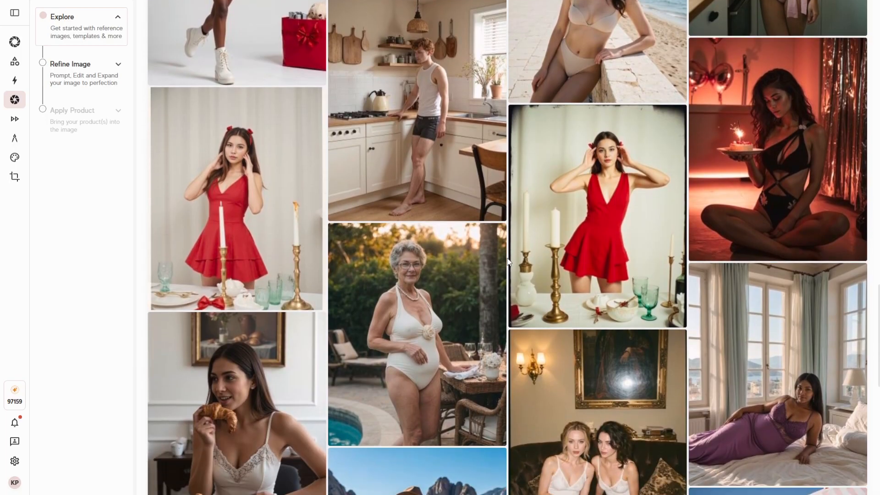
{"action": "scroll", "coordinate": [508, 262], "scroll_direction": "down", "scroll_amount": 10}
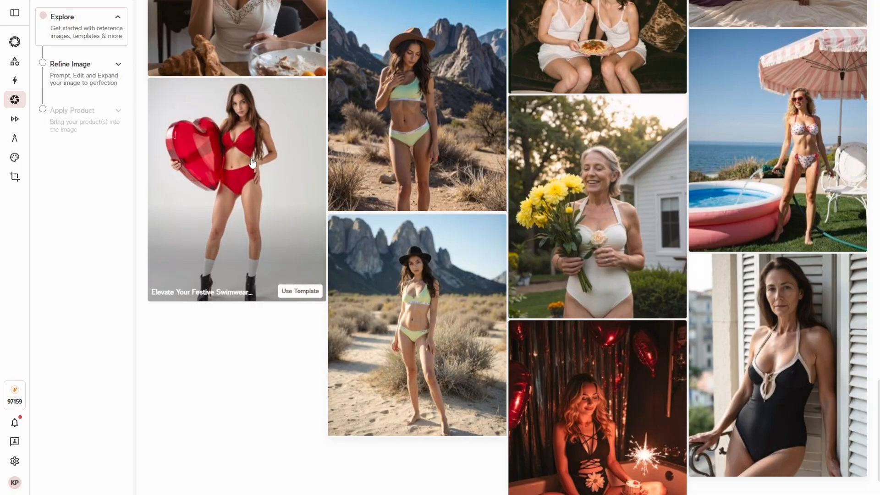
{"action": "left_click", "coordinate": [298, 291]}
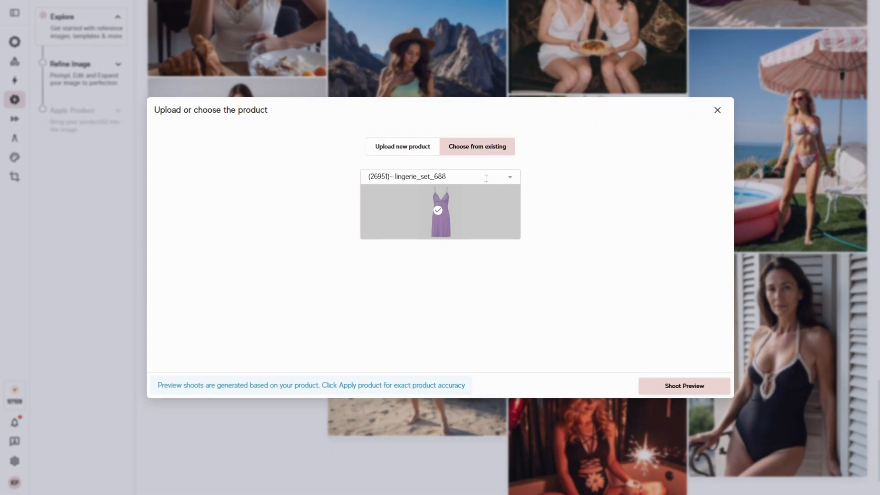
Select the existing product lingerie_set_222 for the red heart balloon template and shoot the preview
{"action": "left_click", "coordinate": [509, 181]}
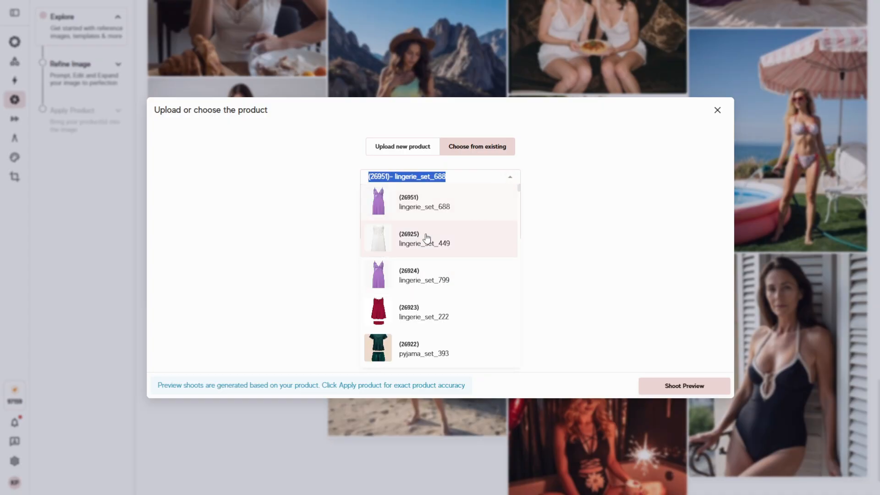
{"action": "scroll", "coordinate": [465, 290], "scroll_direction": "down", "scroll_amount": 2}
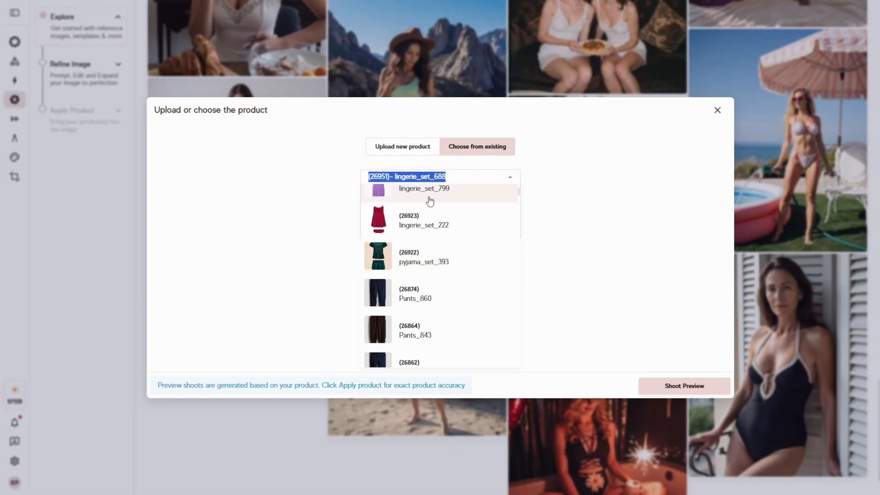
{"action": "scroll", "coordinate": [465, 238], "scroll_direction": "up", "scroll_amount": 1}
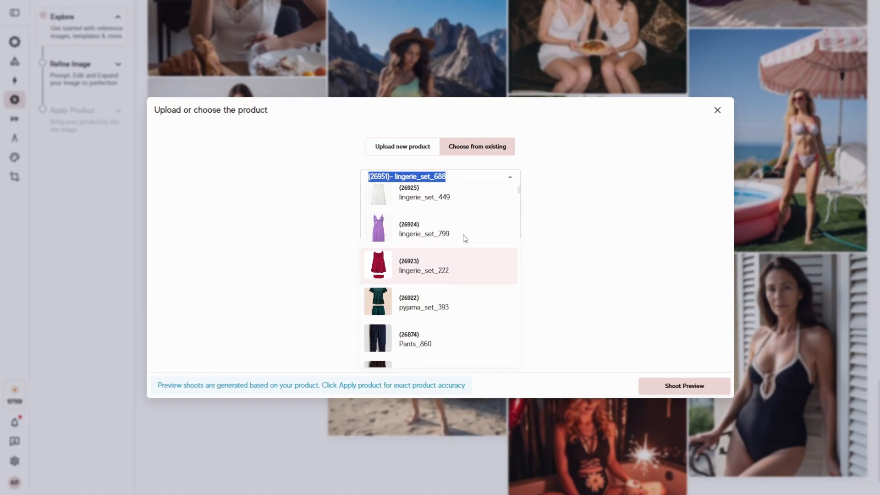
{"action": "left_click", "coordinate": [444, 270]}
{"action": "left_click", "coordinate": [692, 391]}
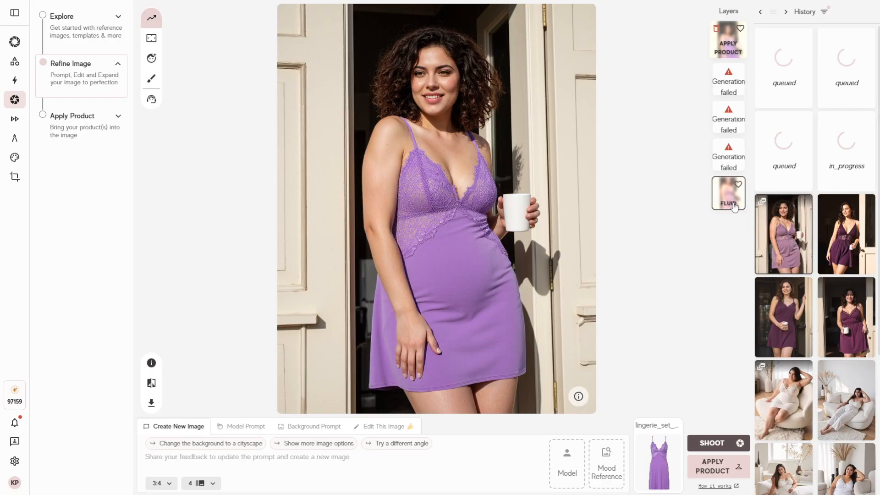
View the Apply Product layer of the doorway slip dress image and compare it side by side with the original product
{"action": "left_click", "coordinate": [736, 51]}
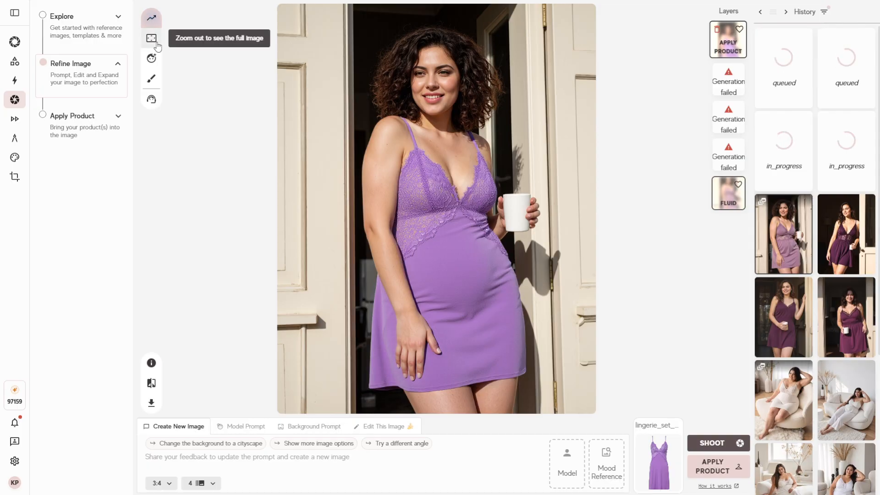
{"action": "left_click", "coordinate": [157, 384]}
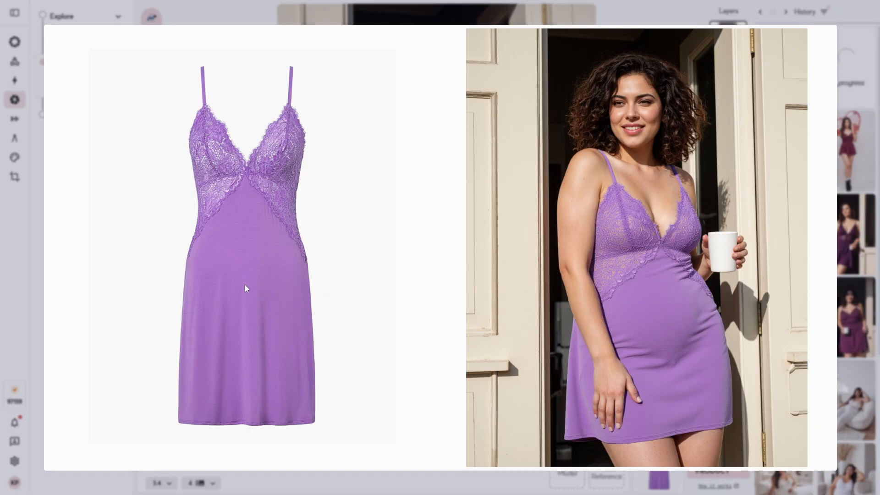
{"action": "left_click", "coordinate": [872, 193]}
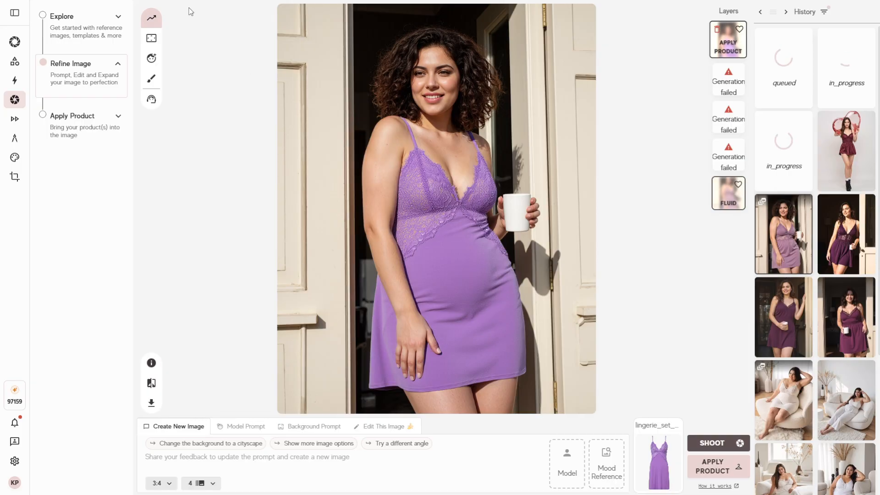
Upscale the purple slip dress image by 2 with image similarity 6.0 and face enhancement enabled
{"action": "left_click", "coordinate": [151, 17]}
{"action": "left_click", "coordinate": [307, 163]}
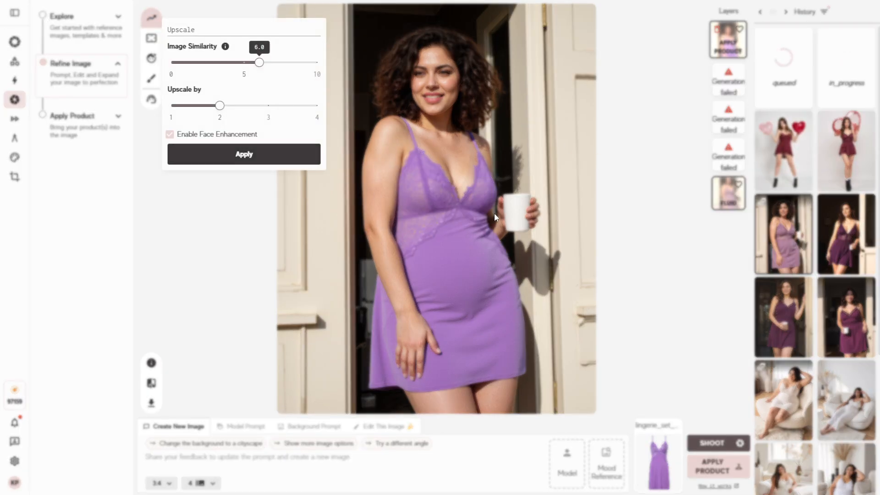
{"action": "left_click", "coordinate": [273, 162]}
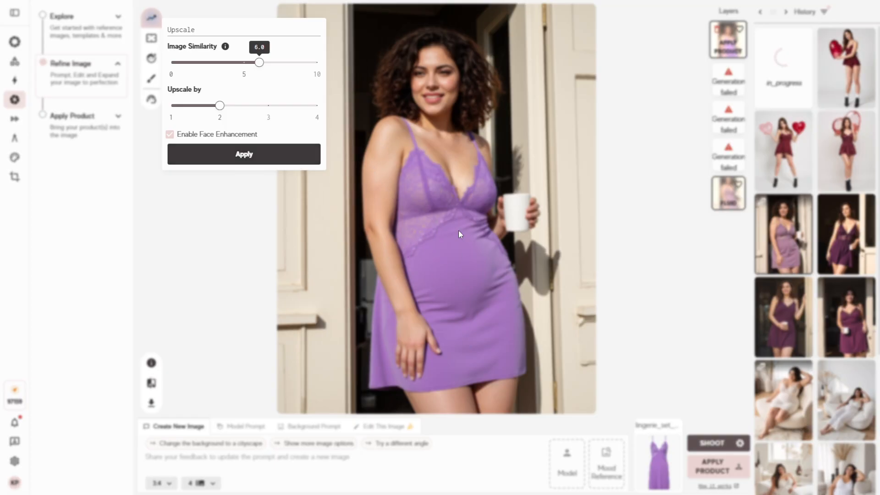
{"action": "left_click", "coordinate": [259, 161]}
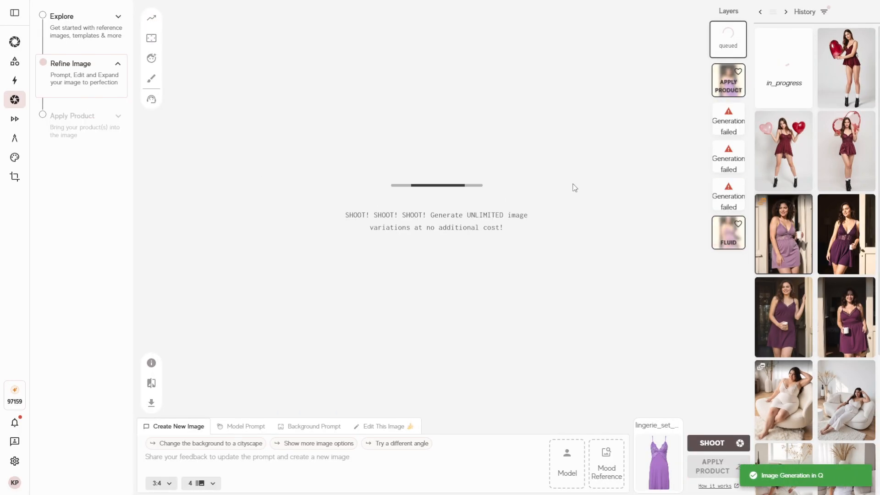
Return to the Apply Product layer and check the slip dress against the product photo in the comparison view
{"action": "left_click", "coordinate": [724, 240]}
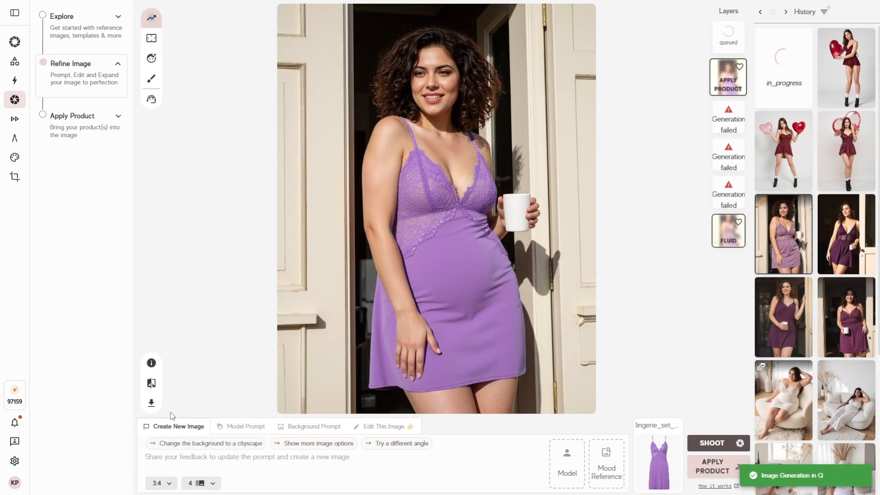
{"action": "left_click", "coordinate": [151, 382]}
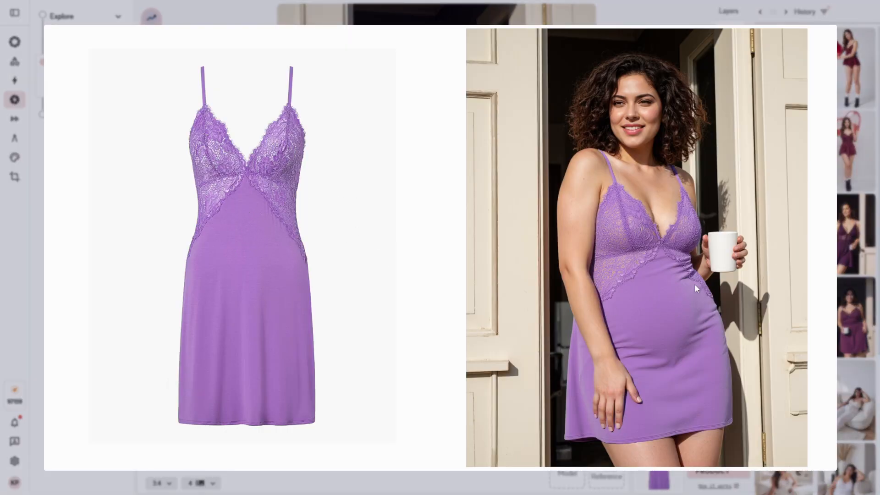
{"action": "left_click", "coordinate": [852, 199]}
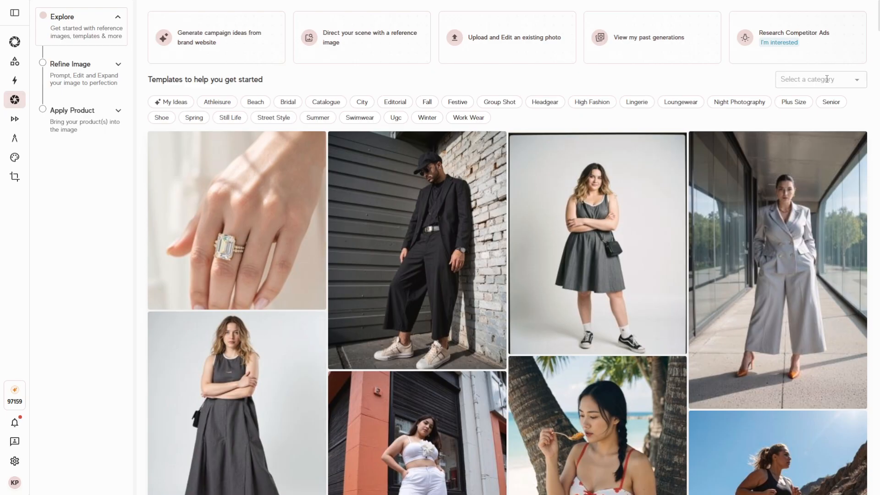
Filter the starter templates to the Kids category and look through the available scenes
{"action": "left_click", "coordinate": [827, 79]}
{"action": "left_click", "coordinate": [797, 135]}
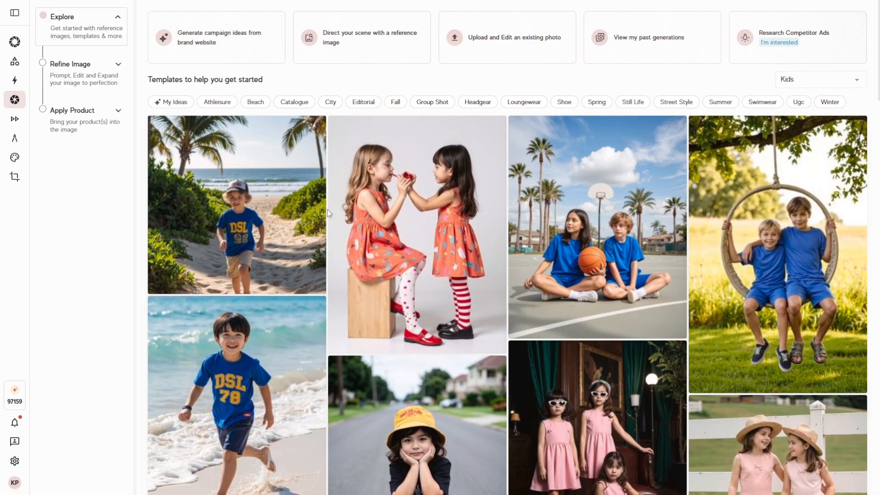
{"action": "scroll", "coordinate": [327, 209], "scroll_direction": "down", "scroll_amount": 4}
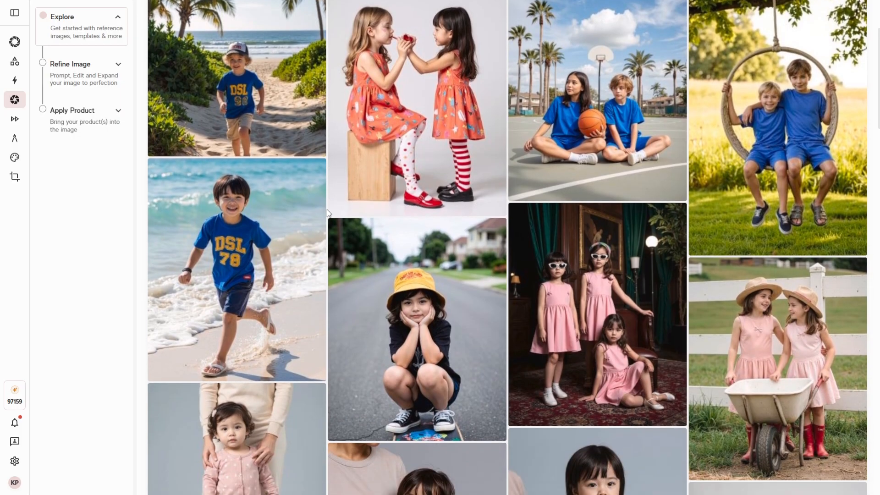
{"action": "scroll", "coordinate": [326, 210], "scroll_direction": "up", "scroll_amount": 4}
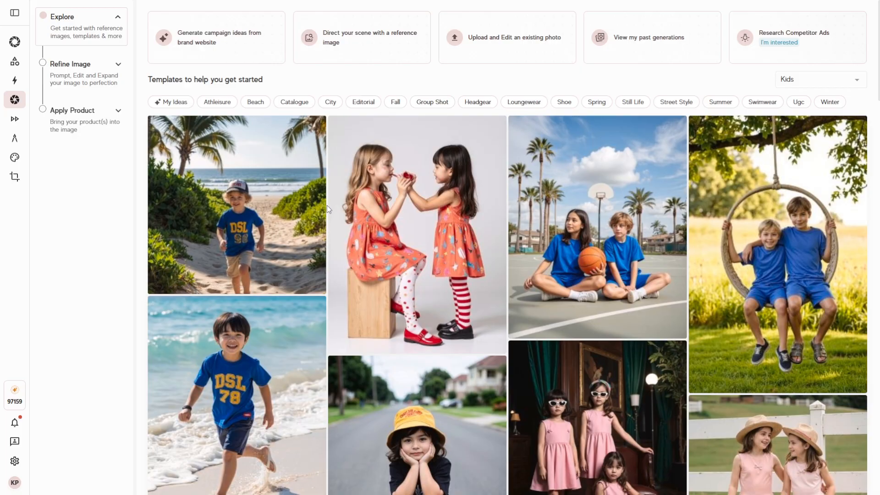
{"action": "scroll", "coordinate": [326, 207], "scroll_direction": "down", "scroll_amount": 5}
{"action": "scroll", "coordinate": [327, 207], "scroll_direction": "down", "scroll_amount": 4}
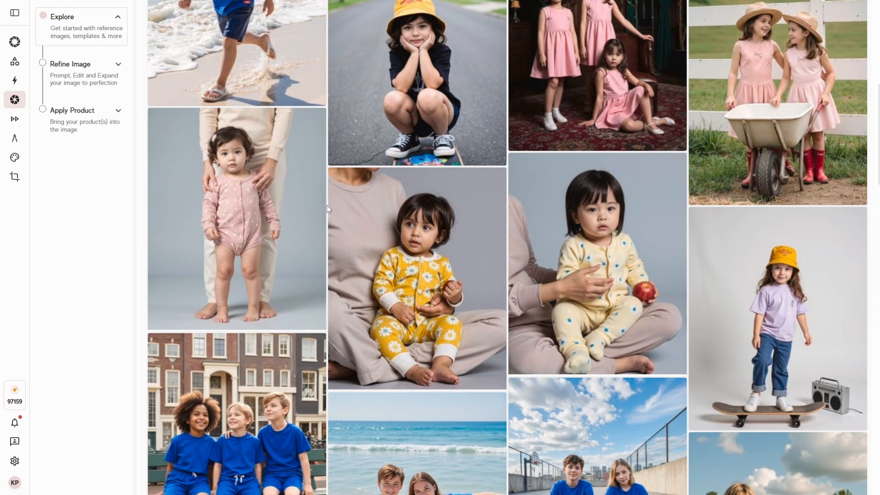
{"action": "scroll", "coordinate": [326, 207], "scroll_direction": "down", "scroll_amount": 12}
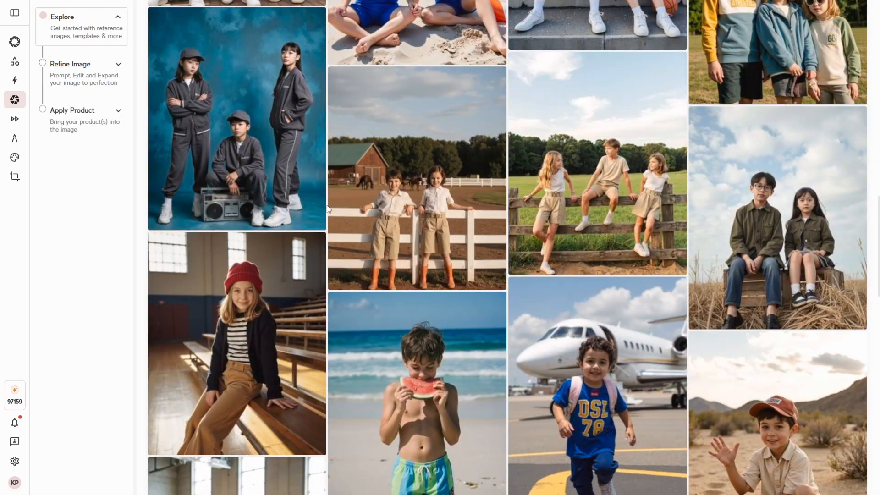
{"action": "scroll", "coordinate": [327, 205], "scroll_direction": "down", "scroll_amount": 3}
{"action": "scroll", "coordinate": [357, 198], "scroll_direction": "up", "scroll_amount": 20}
Keep the Kids category and use the Capture Childhood Joy template showing a boy in a hoodie on the grass
{"action": "left_click", "coordinate": [822, 84]}
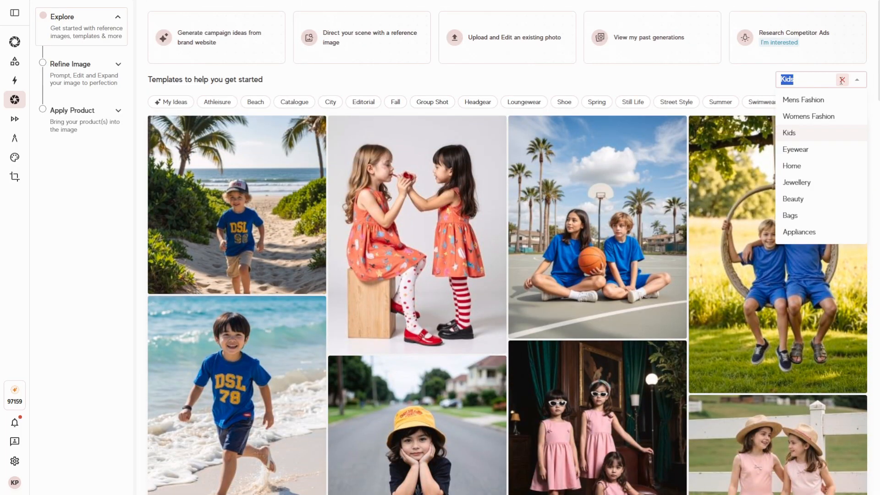
{"action": "left_click", "coordinate": [810, 142]}
{"action": "scroll", "coordinate": [556, 269], "scroll_direction": "down", "scroll_amount": 20}
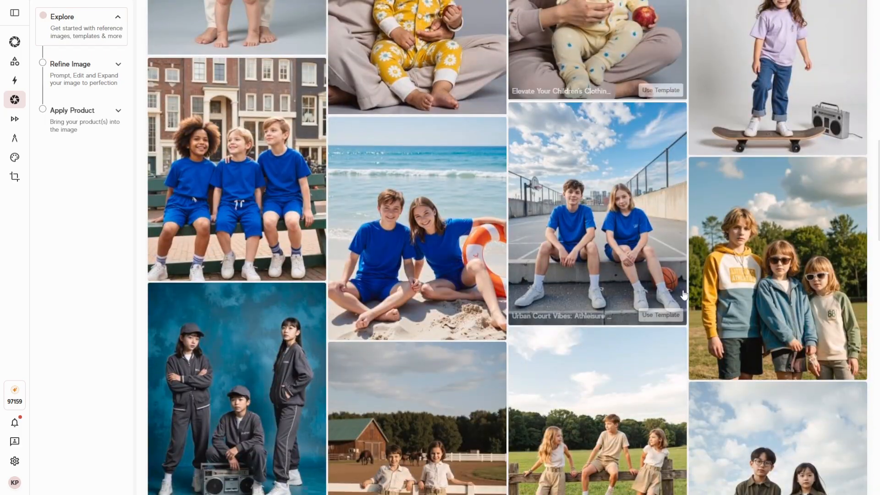
{"action": "scroll", "coordinate": [556, 269], "scroll_direction": "down", "scroll_amount": 7}
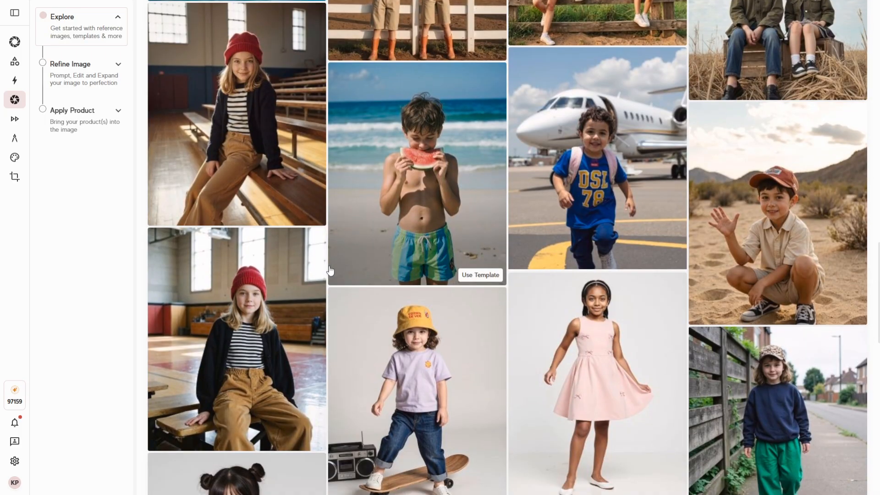
{"action": "scroll", "coordinate": [346, 210], "scroll_direction": "up", "scroll_amount": 5}
{"action": "scroll", "coordinate": [347, 210], "scroll_direction": "down", "scroll_amount": 4}
{"action": "scroll", "coordinate": [347, 209], "scroll_direction": "down", "scroll_amount": 12}
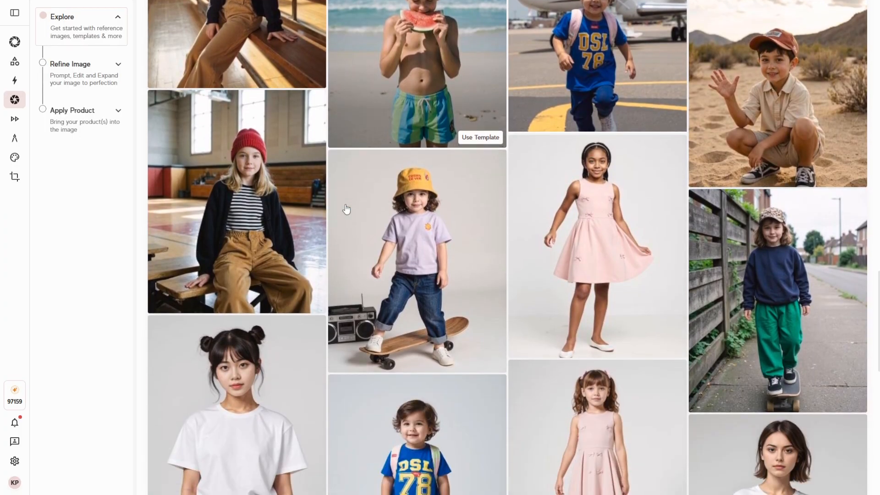
{"action": "scroll", "coordinate": [346, 212], "scroll_direction": "down", "scroll_amount": 1}
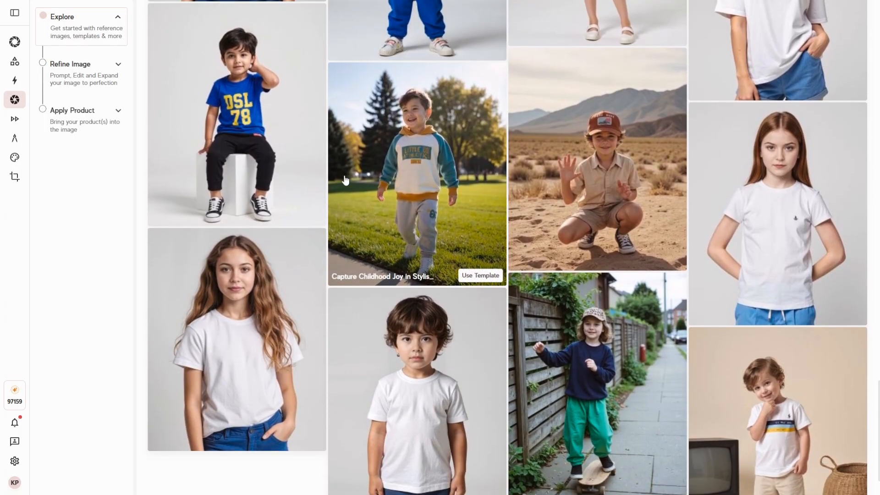
{"action": "scroll", "coordinate": [346, 212], "scroll_direction": "up", "scroll_amount": 1}
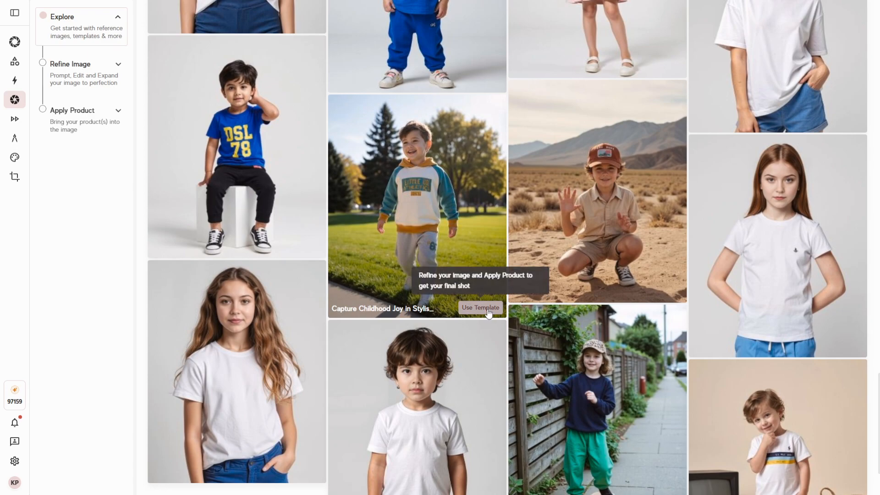
{"action": "left_click", "coordinate": [488, 311]}
Select the existing product Jacket_404 for the kids template and shoot the preview
{"action": "left_click", "coordinate": [465, 183]}
{"action": "scroll", "coordinate": [434, 298], "scroll_direction": "down", "scroll_amount": 5}
{"action": "scroll", "coordinate": [438, 297], "scroll_direction": "down", "scroll_amount": 3}
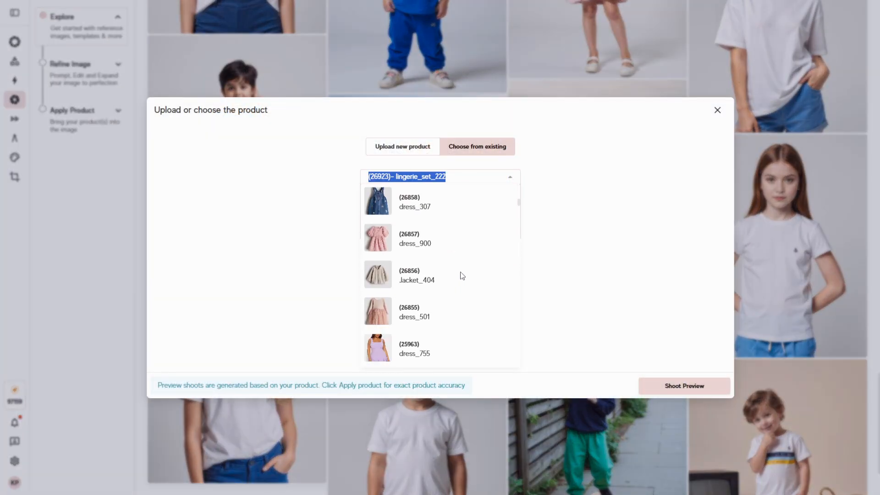
{"action": "scroll", "coordinate": [489, 295], "scroll_direction": "down", "scroll_amount": 3}
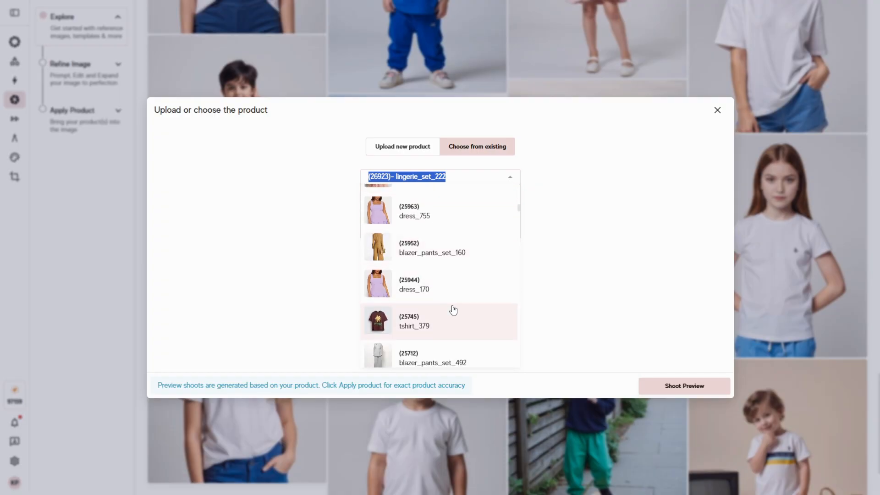
{"action": "scroll", "coordinate": [452, 304], "scroll_direction": "down", "scroll_amount": 5}
{"action": "scroll", "coordinate": [415, 275], "scroll_direction": "up", "scroll_amount": 3}
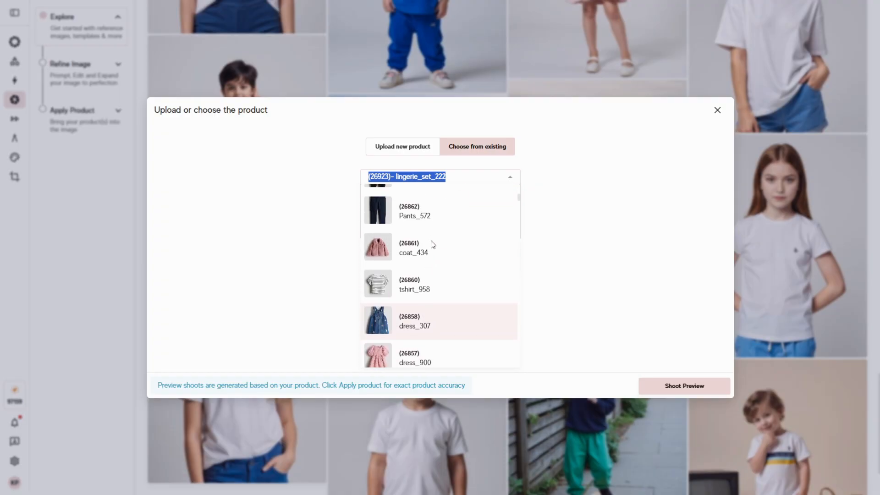
{"action": "scroll", "coordinate": [446, 269], "scroll_direction": "down", "scroll_amount": 3}
{"action": "scroll", "coordinate": [435, 275], "scroll_direction": "down", "scroll_amount": 1}
{"action": "left_click", "coordinate": [436, 280]}
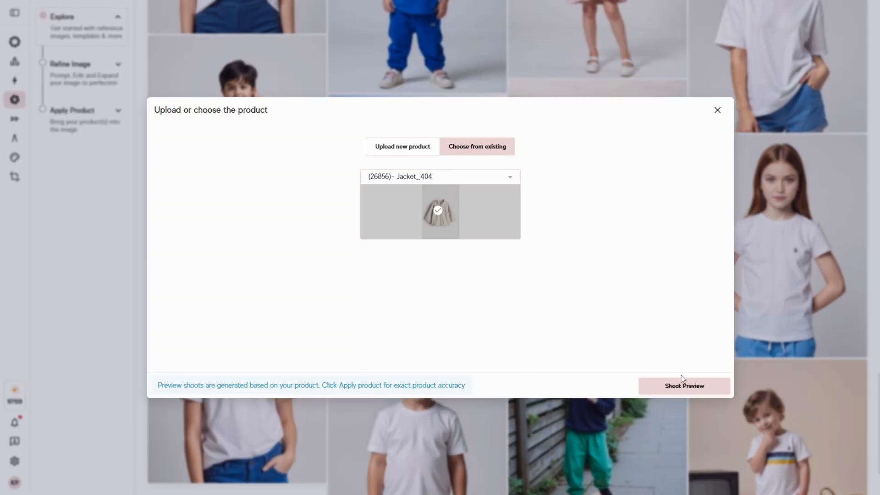
{"action": "left_click", "coordinate": [685, 392]}
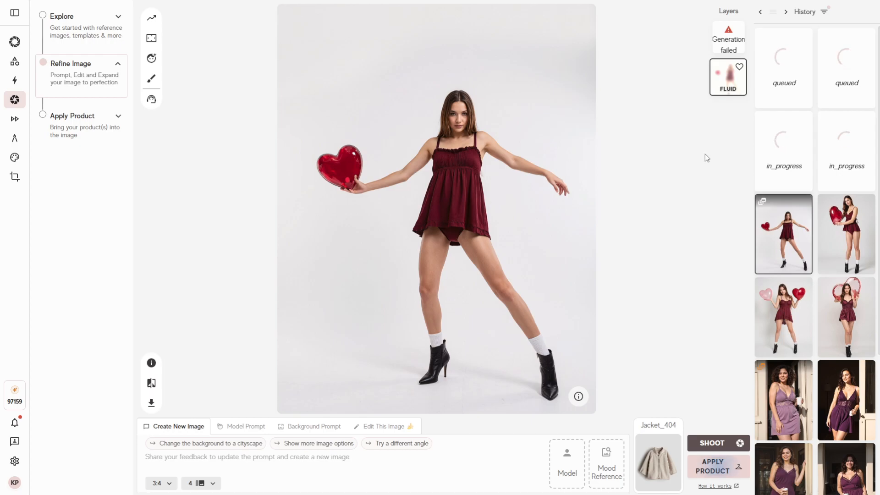
Look through the generation history for earlier campaign images while the new kids previews are being generated
{"action": "scroll", "coordinate": [802, 158], "scroll_direction": "down", "scroll_amount": 10}
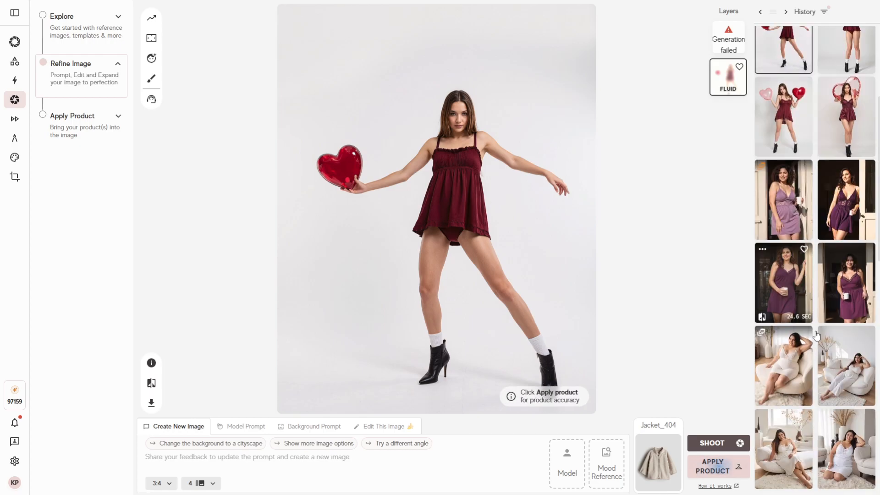
{"action": "scroll", "coordinate": [815, 342], "scroll_direction": "down", "scroll_amount": 10}
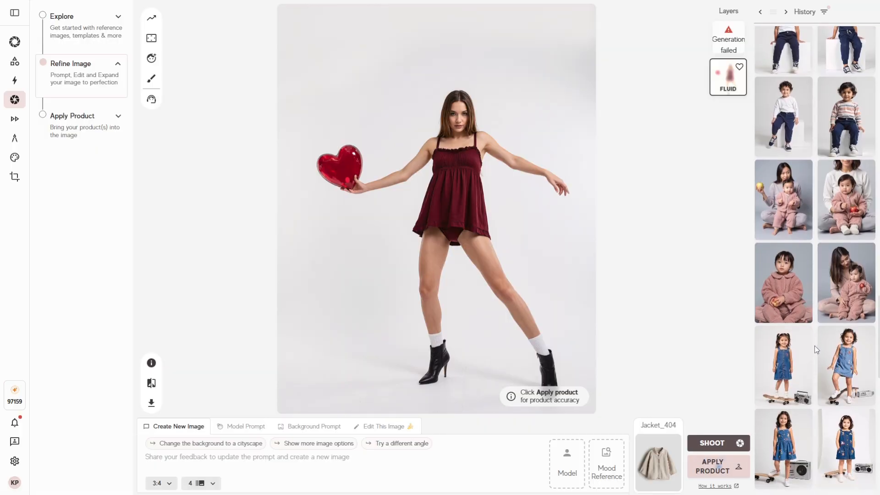
{"action": "scroll", "coordinate": [815, 344], "scroll_direction": "down", "scroll_amount": 10}
{"action": "scroll", "coordinate": [811, 346], "scroll_direction": "down", "scroll_amount": 5}
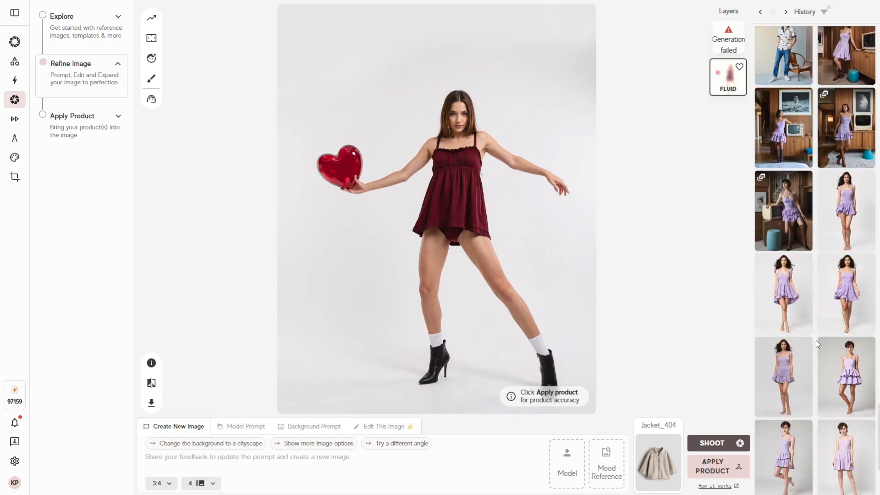
{"action": "scroll", "coordinate": [816, 341], "scroll_direction": "down", "scroll_amount": 4}
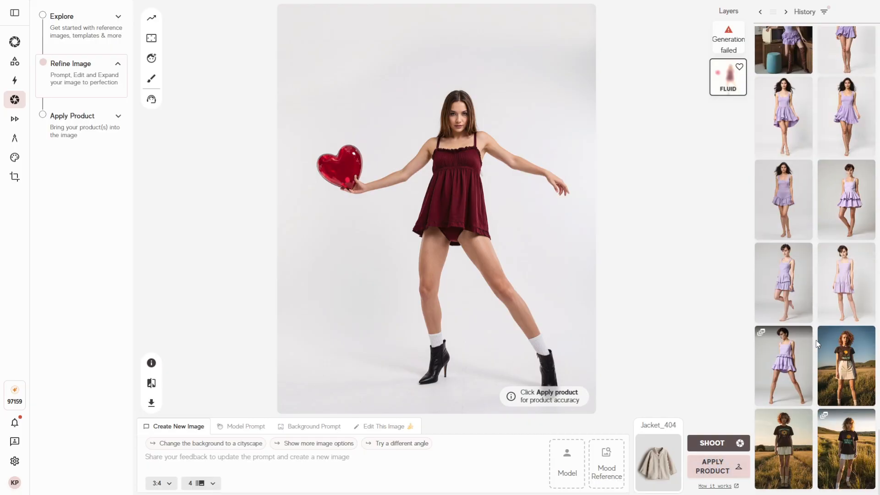
{"action": "scroll", "coordinate": [813, 353], "scroll_direction": "down", "scroll_amount": 11}
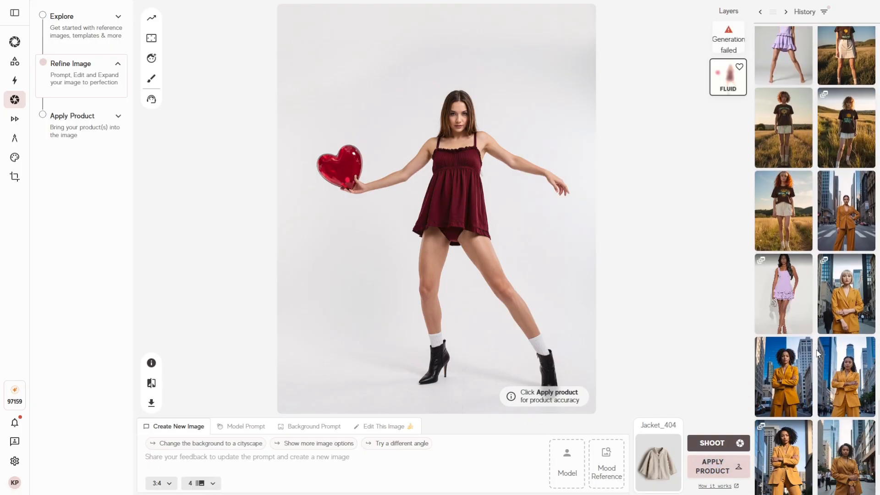
{"action": "scroll", "coordinate": [818, 347], "scroll_direction": "up", "scroll_amount": 15}
{"action": "scroll", "coordinate": [819, 346], "scroll_direction": "up", "scroll_amount": 11}
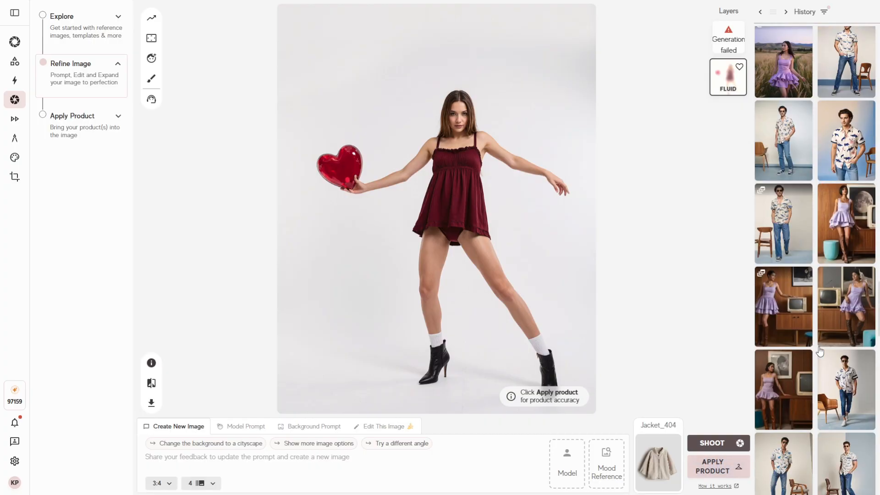
{"action": "scroll", "coordinate": [818, 339], "scroll_direction": "up", "scroll_amount": 15}
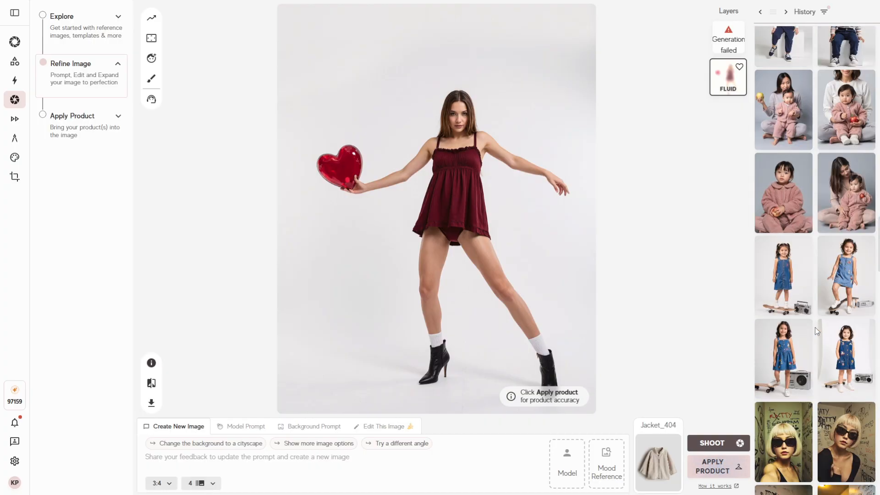
{"action": "scroll", "coordinate": [814, 327], "scroll_direction": "up", "scroll_amount": 10}
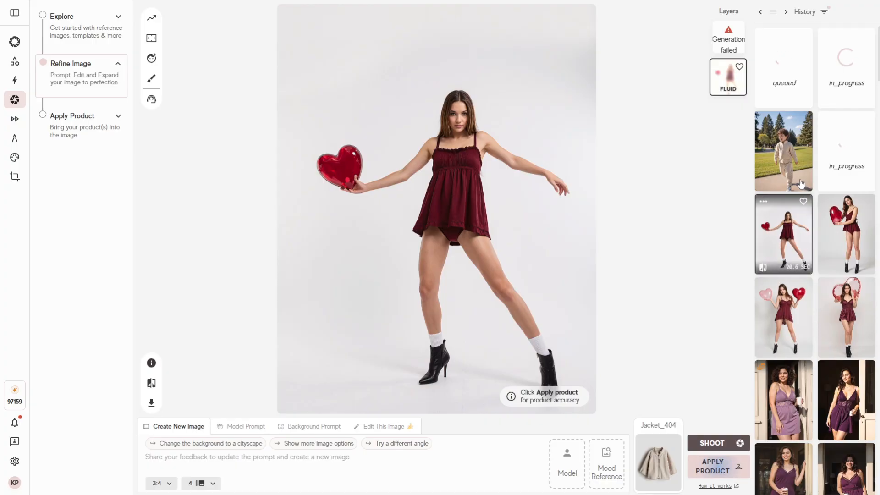
Review the new jacket previews in the history and open the one of the boy standing on the path in front of the trees
{"action": "mouse_move", "coordinate": [795, 170]}
{"action": "mouse_move", "coordinate": [835, 72]}
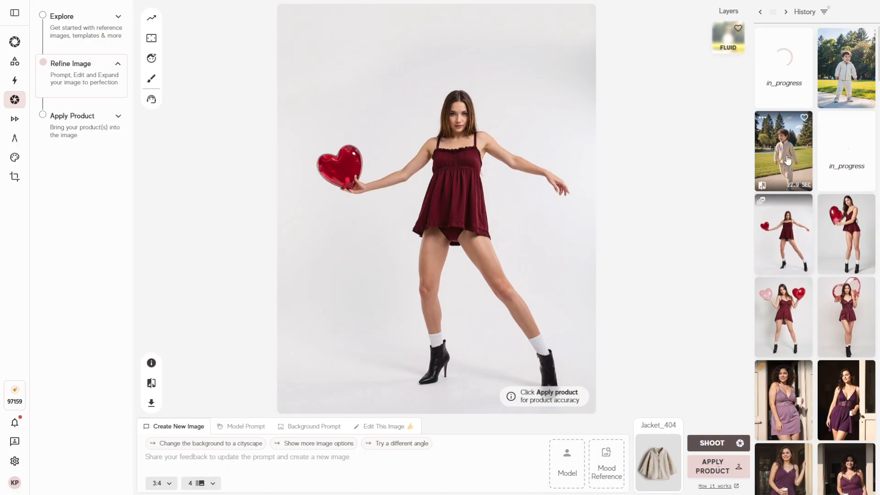
{"action": "left_click", "coordinate": [823, 86]}
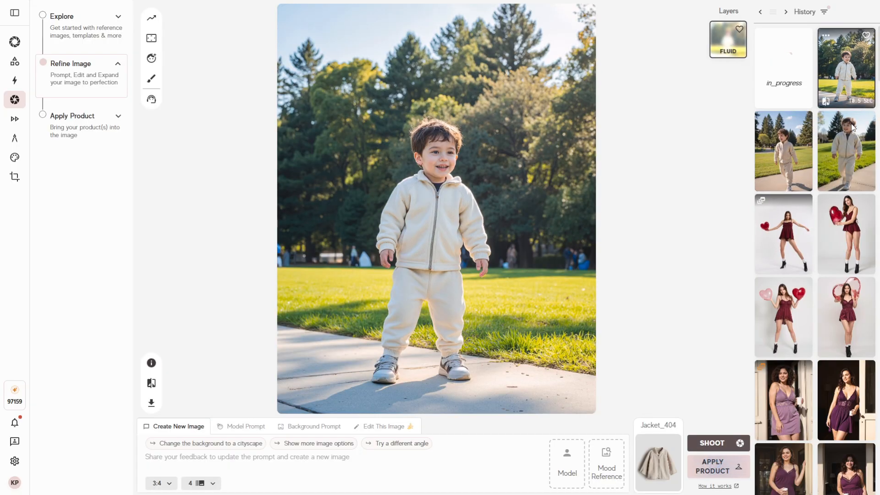
{"action": "left_click", "coordinate": [849, 141]}
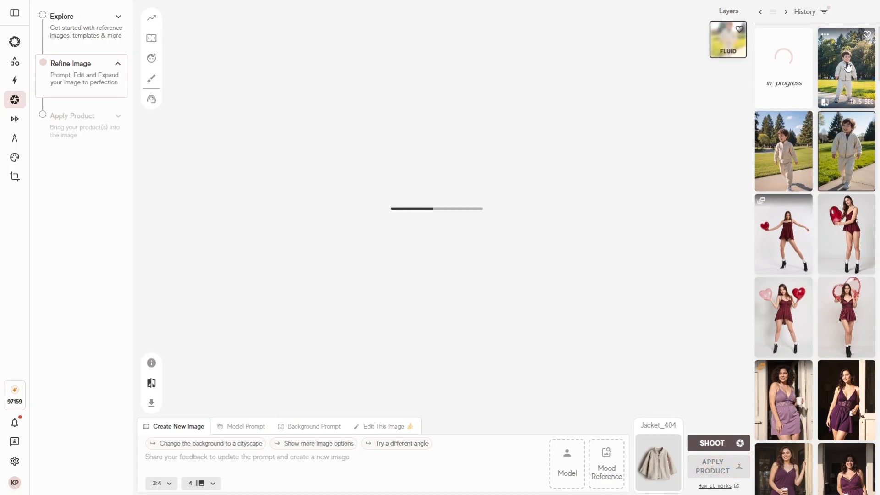
{"action": "left_click", "coordinate": [847, 67]}
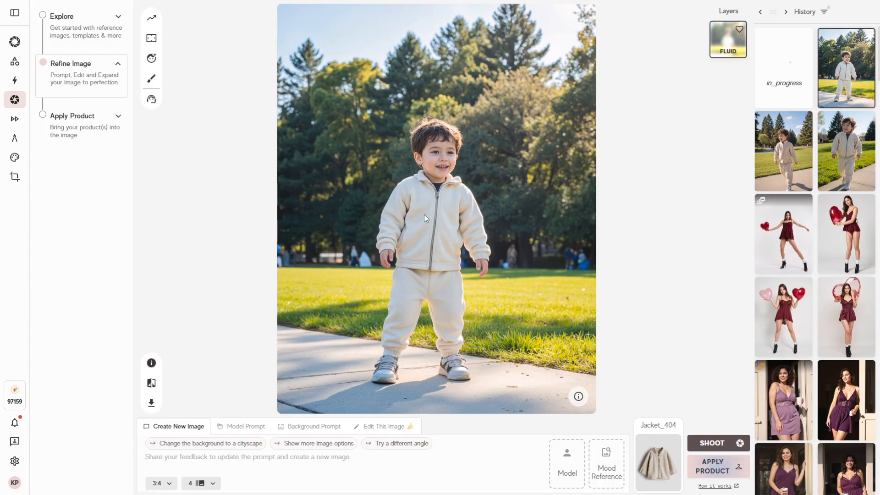
Edit the current boy image with a prompt that makes him hold a balloon
{"action": "left_click", "coordinate": [382, 426]}
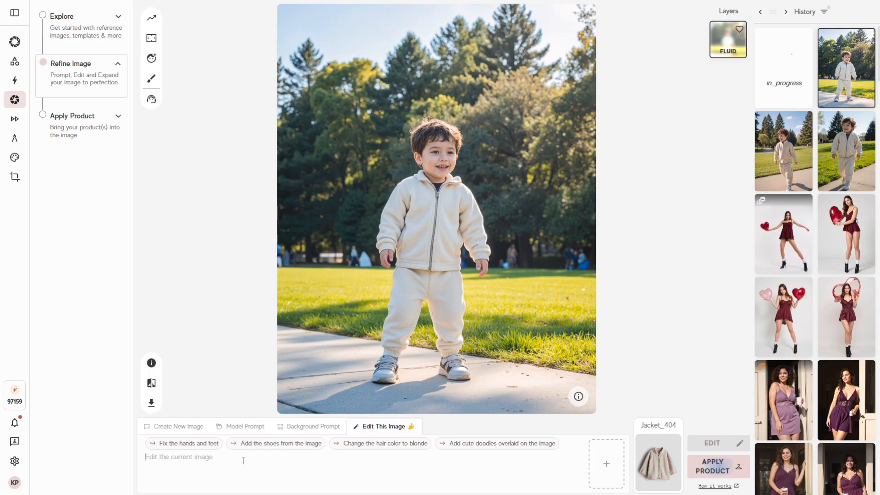
{"action": "type", "text": "mak"}
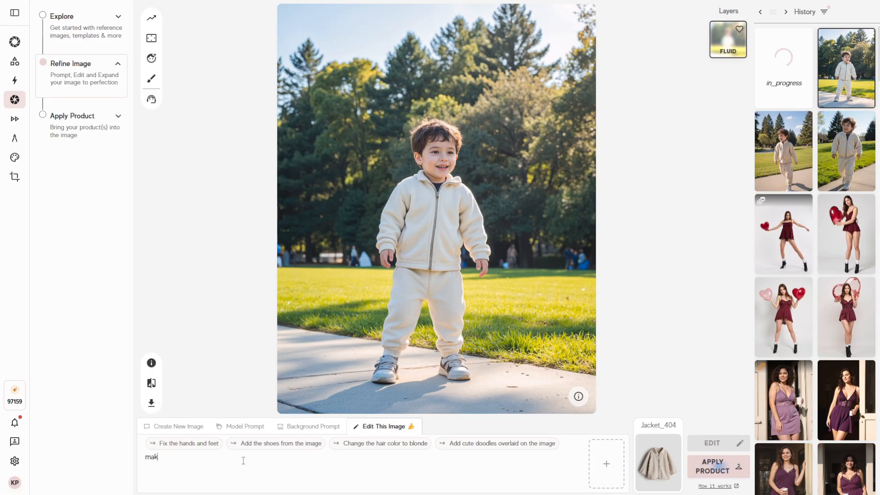
{"action": "type", "text": "e the hold a baloon"}
{"action": "double_click", "coordinate": [208, 447]}
{"action": "type", "text": "balloon"}
{"action": "left_click", "coordinate": [718, 444]}
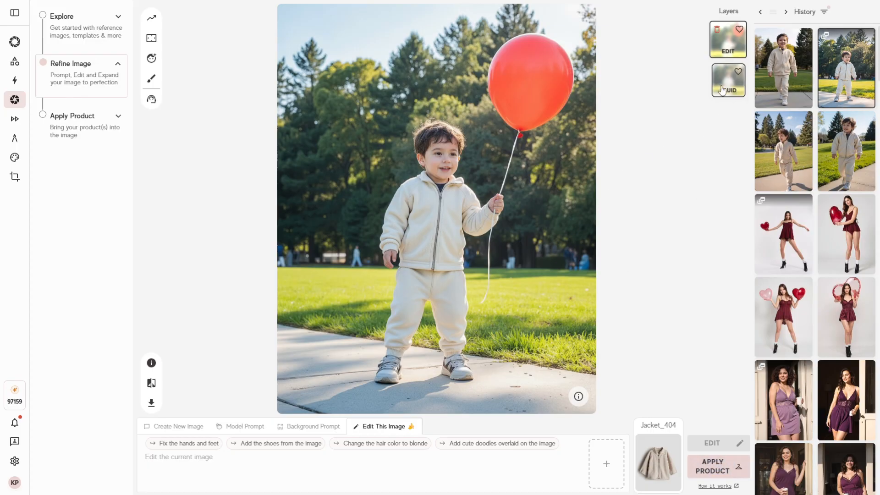
Edit the balloon image with the prompt "make the kid wear sunglasses"
{"action": "left_click", "coordinate": [237, 462]}
{"action": "type", "text": "make the ki"}
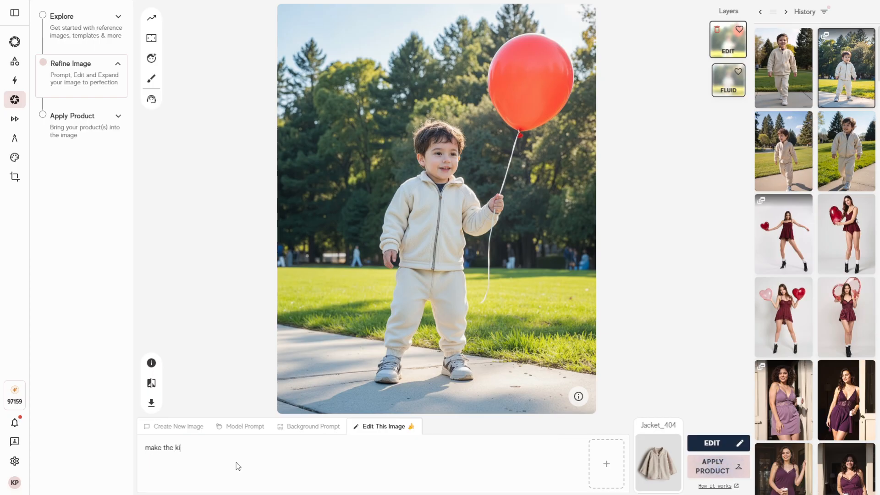
{"action": "type", "text": "d wear sunglasses"}
{"action": "left_click", "coordinate": [712, 441]}
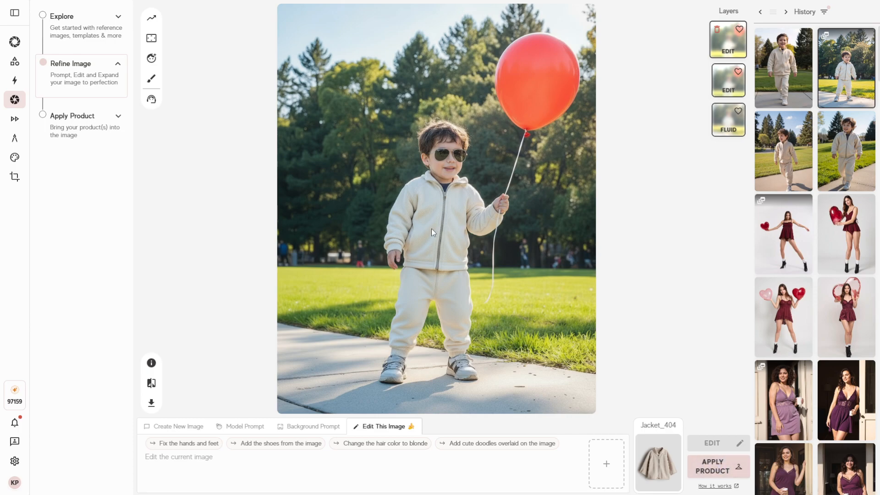
Apply the exact Jacket_404 product to the masked jacket area of the boy image
{"action": "left_click", "coordinate": [729, 476]}
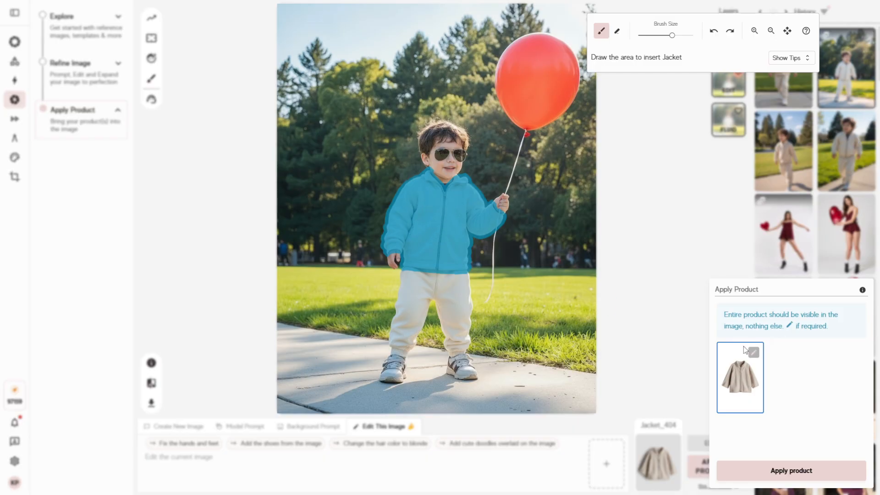
{"action": "left_click", "coordinate": [617, 31]}
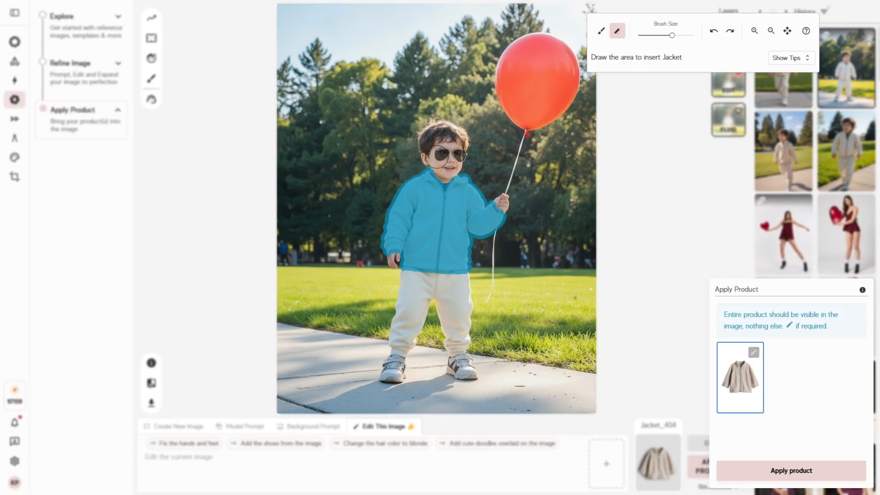
{"action": "left_click", "coordinate": [779, 472]}
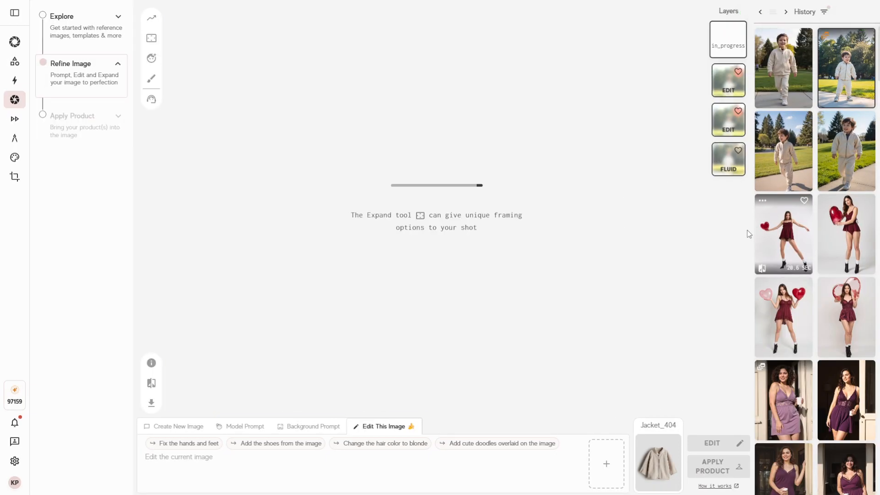
Return to the starter templates, filter them to Kids and use the studio template of the girl in a sleeveless pink dress
{"action": "left_click", "coordinate": [74, 25]}
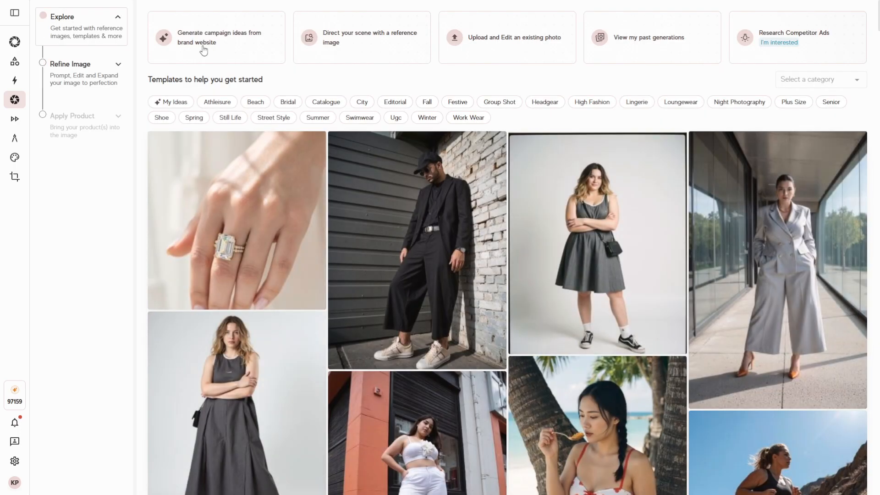
{"action": "left_click", "coordinate": [791, 81]}
{"action": "left_click", "coordinate": [789, 133]}
{"action": "scroll", "coordinate": [498, 250], "scroll_direction": "down", "scroll_amount": 3}
{"action": "scroll", "coordinate": [497, 248], "scroll_direction": "down", "scroll_amount": 10}
{"action": "scroll", "coordinate": [510, 196], "scroll_direction": "down", "scroll_amount": 20}
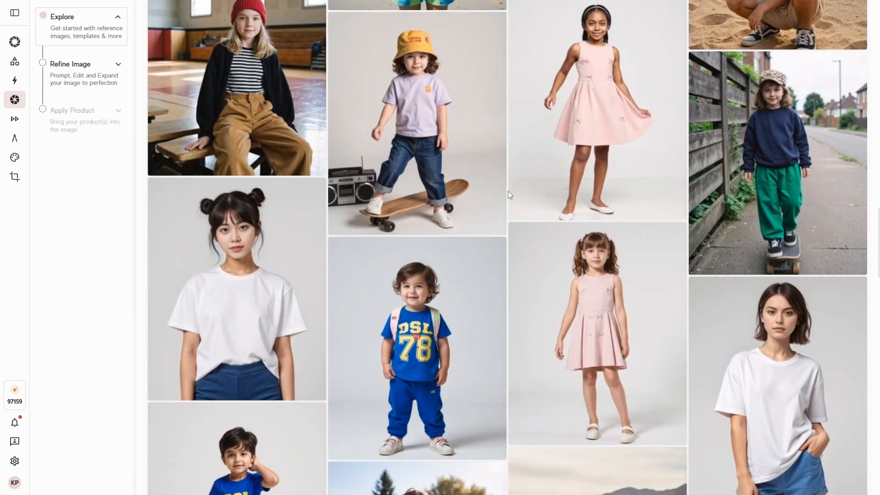
{"action": "scroll", "coordinate": [508, 190], "scroll_direction": "down", "scroll_amount": 3}
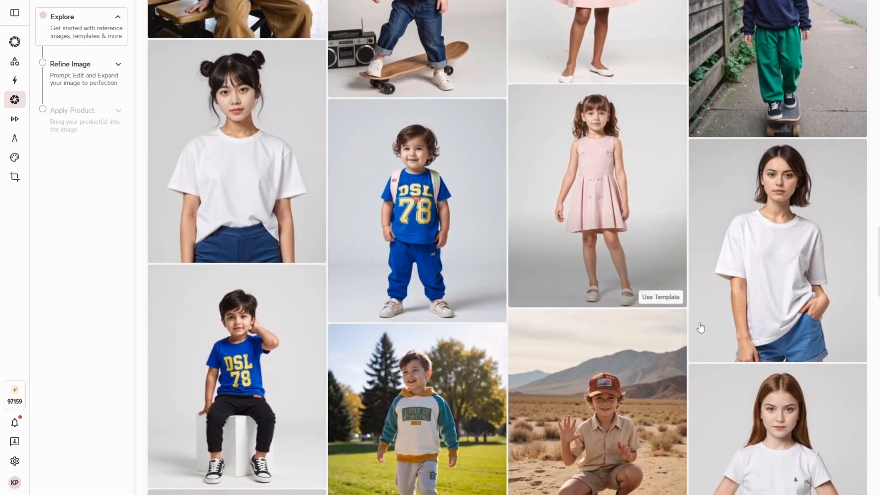
{"action": "left_click", "coordinate": [656, 297]}
Choose the existing product dress_900 for the template and shoot the preview
{"action": "left_click", "coordinate": [456, 177]}
{"action": "scroll", "coordinate": [449, 261], "scroll_direction": "down", "scroll_amount": 10}
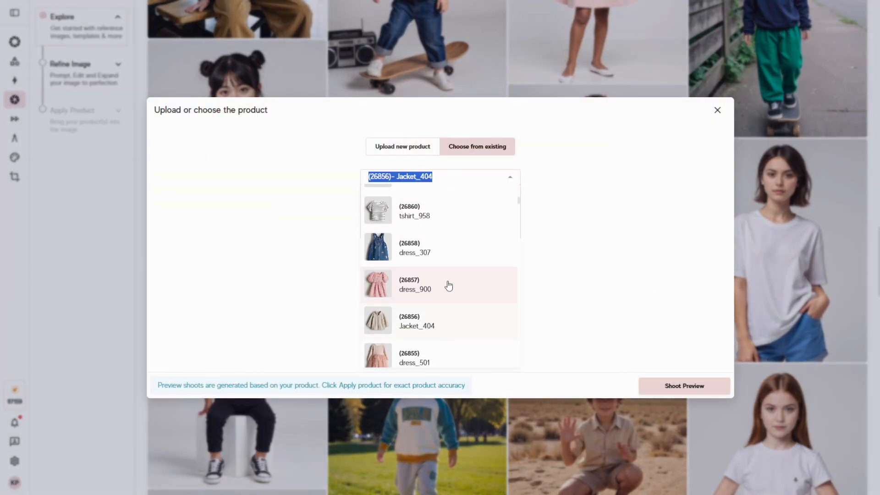
{"action": "left_click", "coordinate": [447, 284]}
{"action": "left_click", "coordinate": [710, 388]}
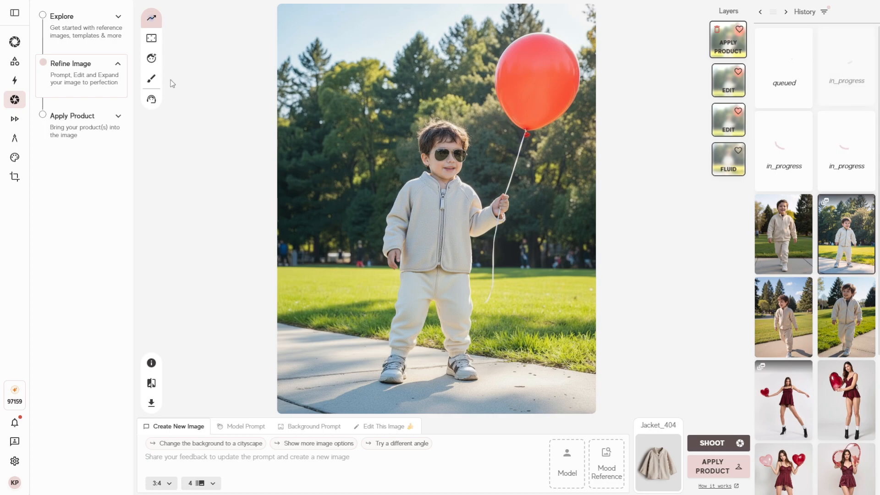
Check the applied jacket against its product photo and upscale the boy image by 2 with image similarity 6.0
{"action": "left_click", "coordinate": [151, 383]}
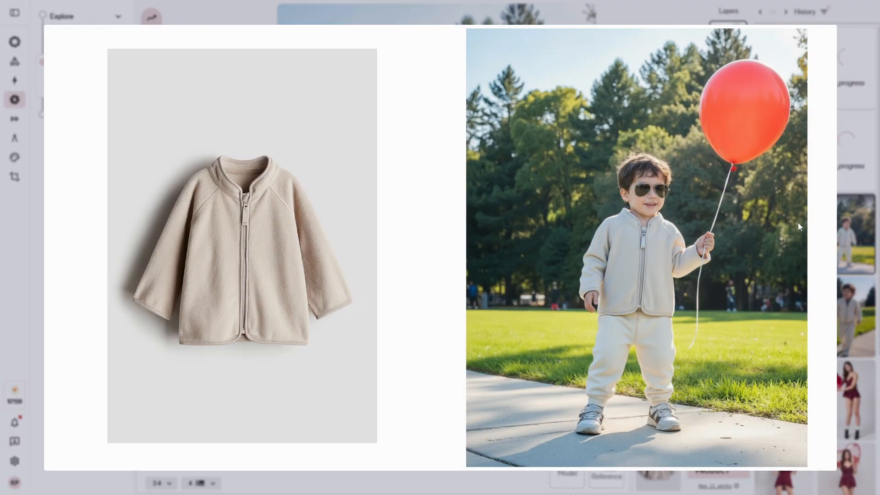
{"action": "left_click", "coordinate": [847, 223]}
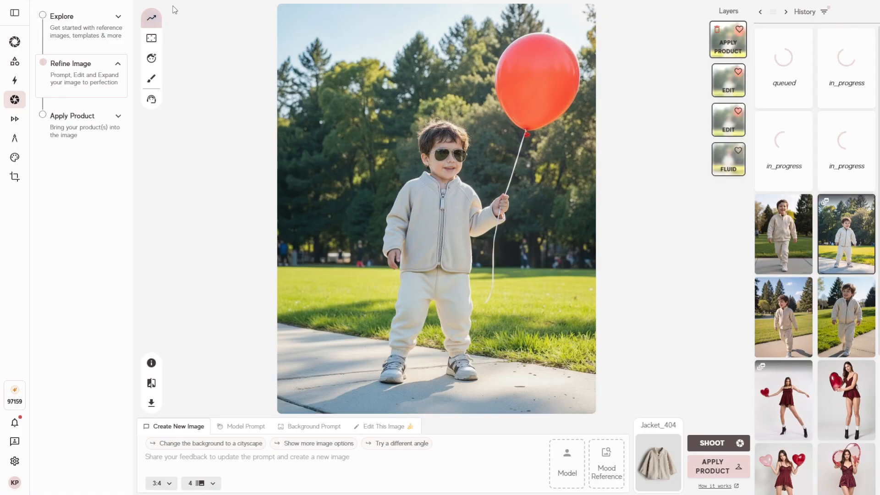
{"action": "left_click", "coordinate": [151, 18]}
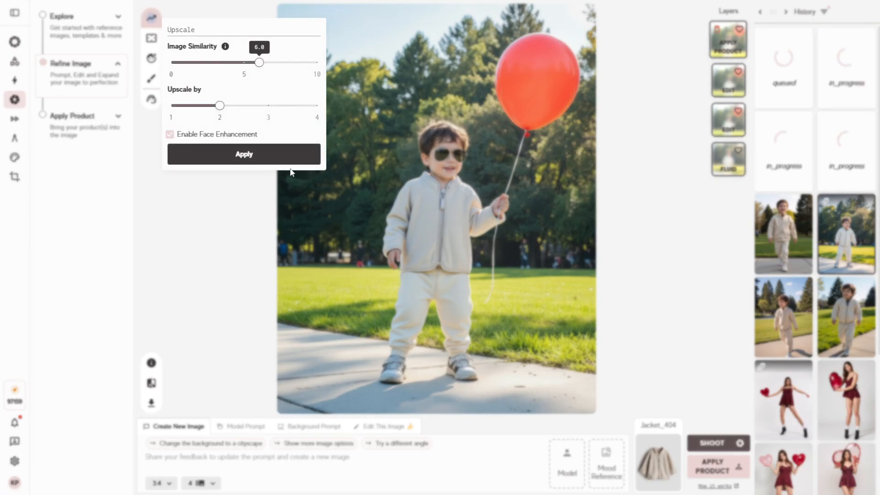
{"action": "left_click", "coordinate": [261, 155]}
Open the purple slip dress image from the history and compare its upscaled version with the product photo
{"action": "scroll", "coordinate": [821, 347], "scroll_direction": "down", "scroll_amount": 2}
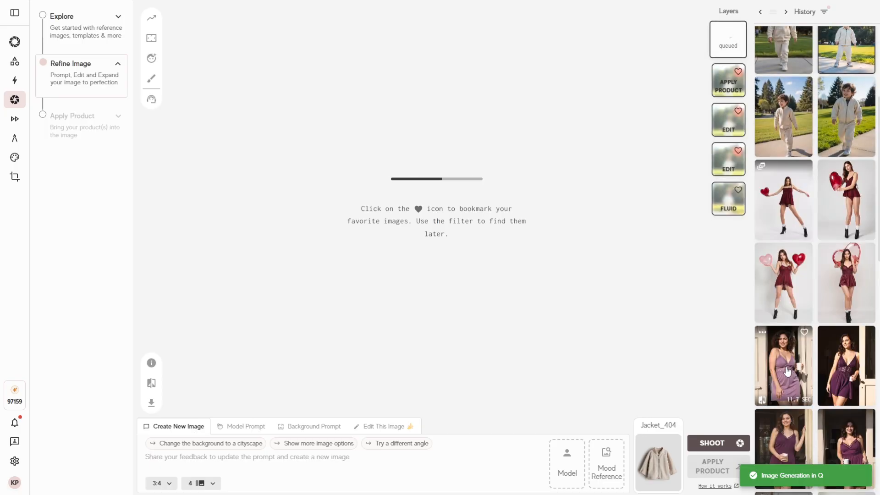
{"action": "left_click", "coordinate": [775, 379]}
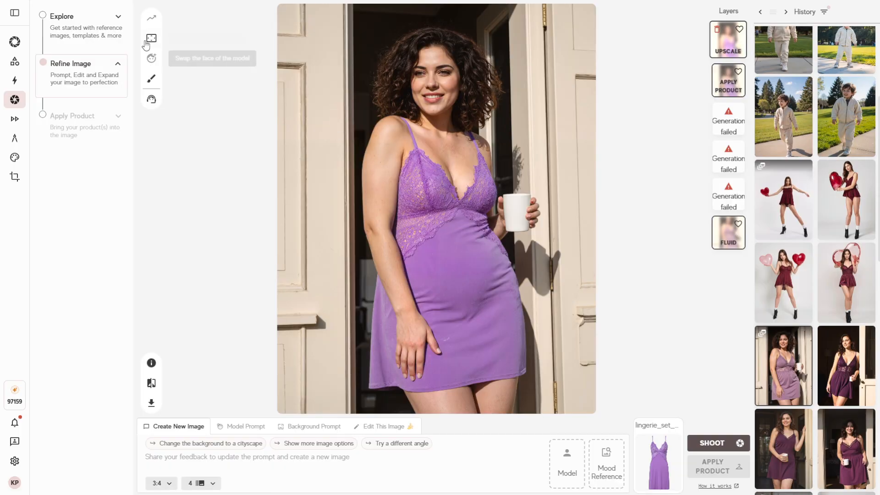
{"action": "left_click", "coordinate": [151, 38]}
{"action": "left_click", "coordinate": [191, 221]}
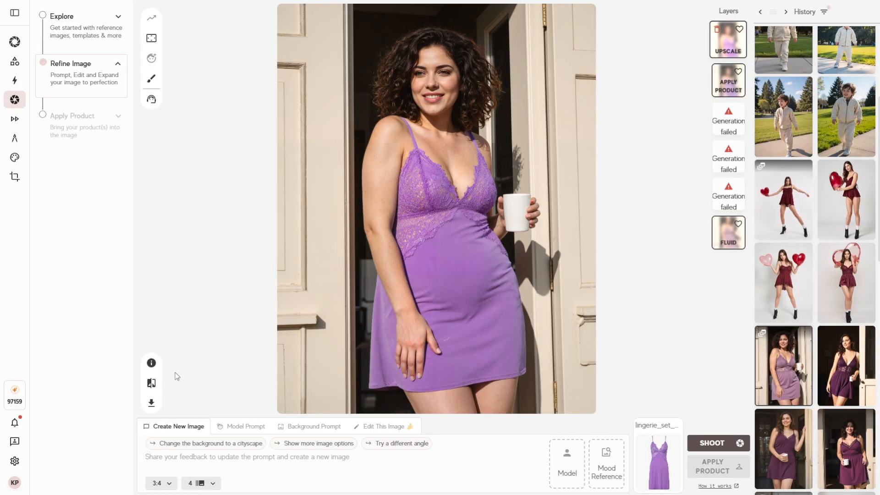
{"action": "left_click", "coordinate": [151, 383]}
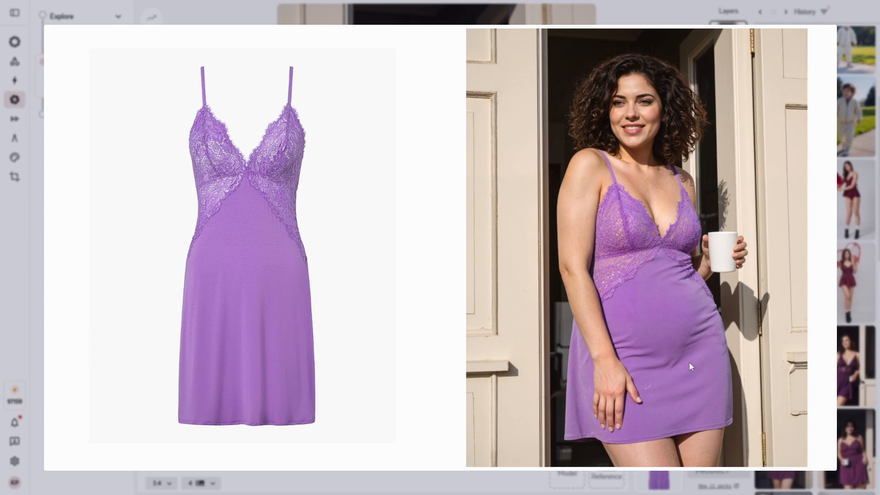
{"action": "left_click", "coordinate": [856, 171]}
Open the first two new dress_900 previews in the history to examine how the pink dress is rendered
{"action": "scroll", "coordinate": [787, 92], "scroll_direction": "up", "scroll_amount": 4}
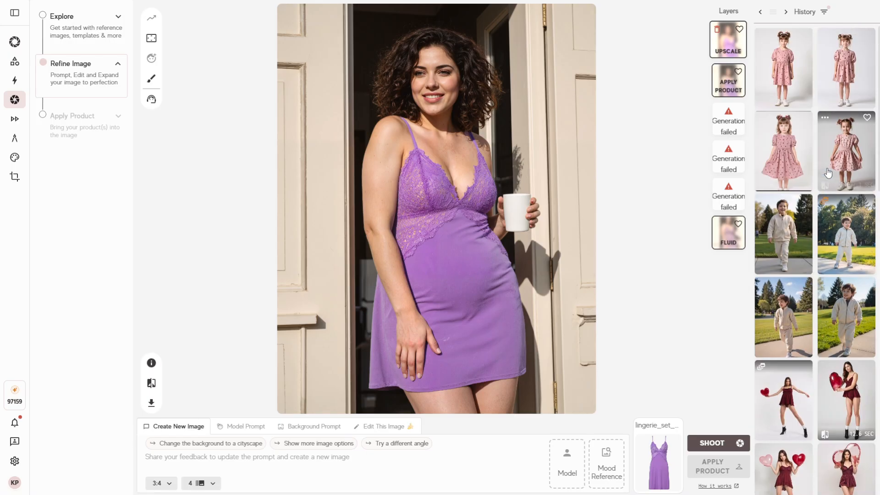
{"action": "left_click", "coordinate": [787, 75]}
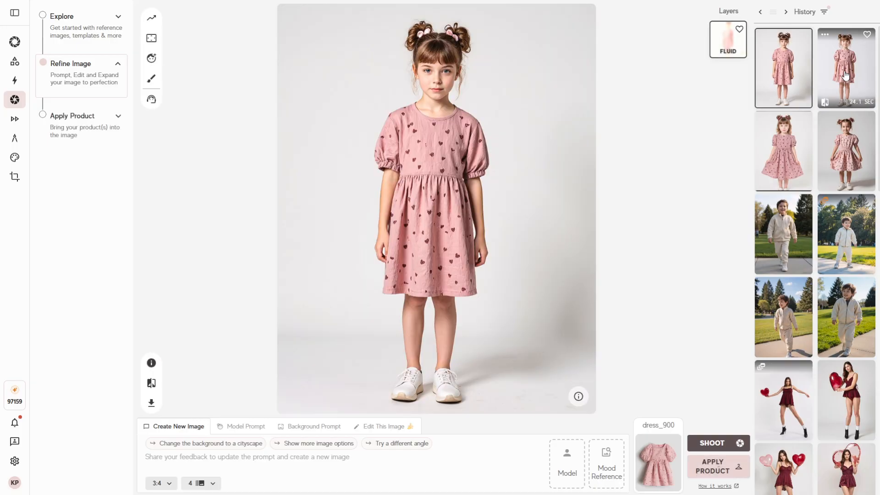
{"action": "left_click", "coordinate": [846, 76]}
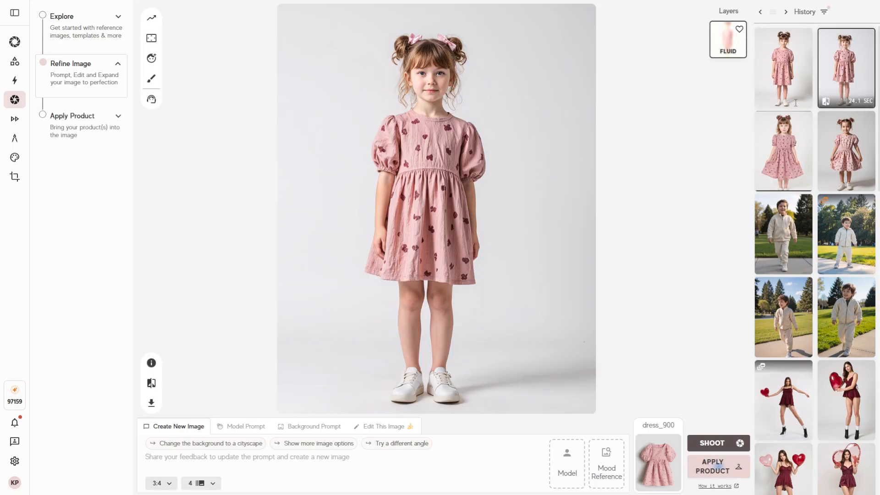
Compare the first two dress_900 previews again and open the second one for prompt editing
{"action": "left_click", "coordinate": [785, 76]}
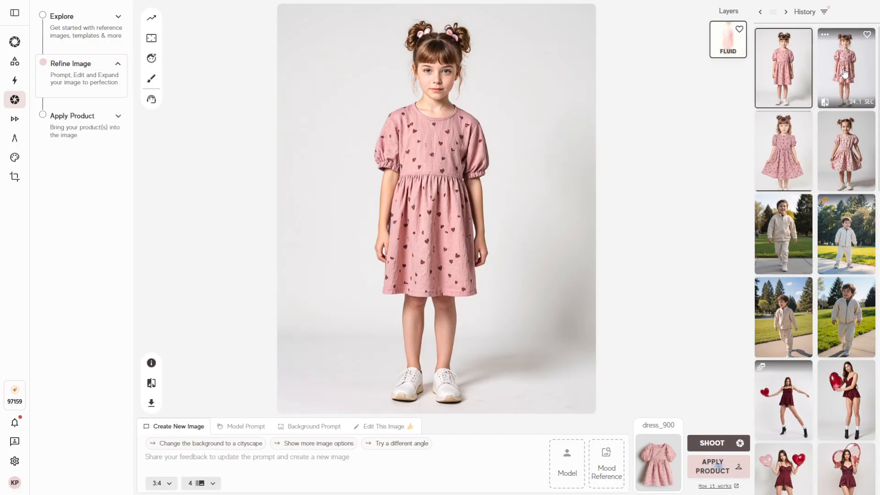
{"action": "left_click", "coordinate": [844, 72]}
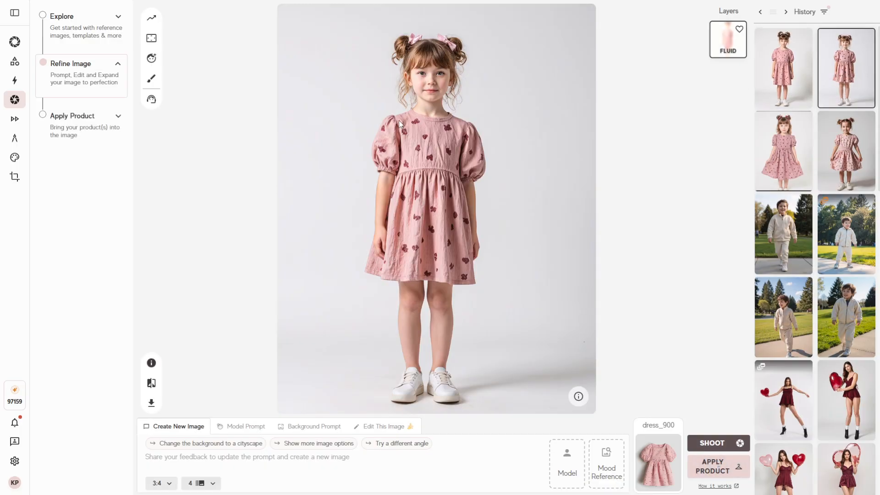
{"action": "left_click", "coordinate": [384, 426]}
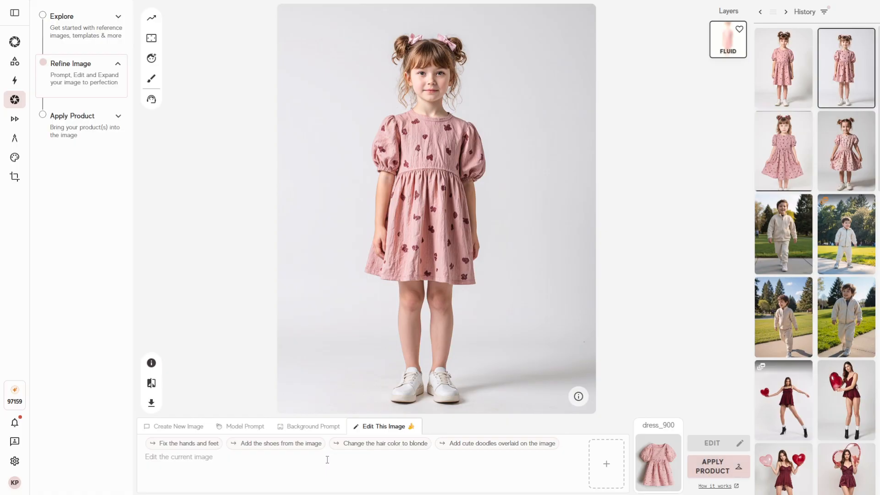
Open the purple slip dress image from the history and compare it with its product photo
{"action": "scroll", "coordinate": [806, 366], "scroll_direction": "down", "scroll_amount": 5}
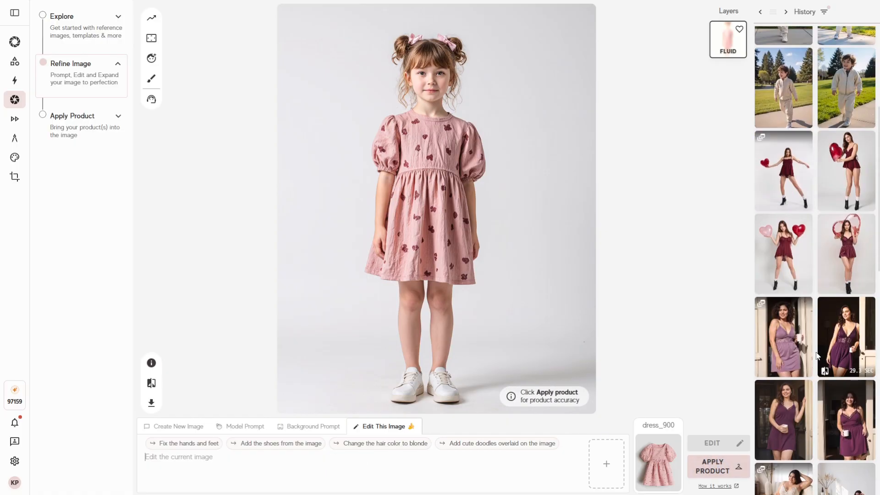
{"action": "left_click", "coordinate": [784, 356]}
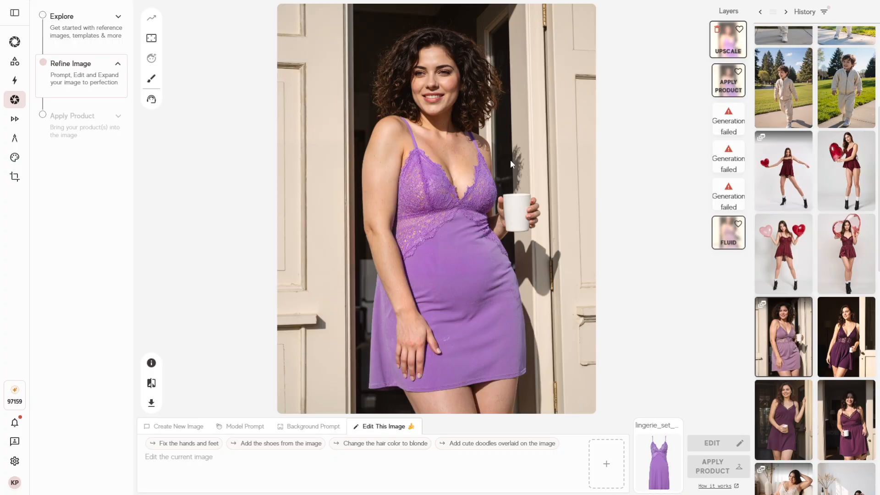
{"action": "left_click", "coordinate": [152, 383]}
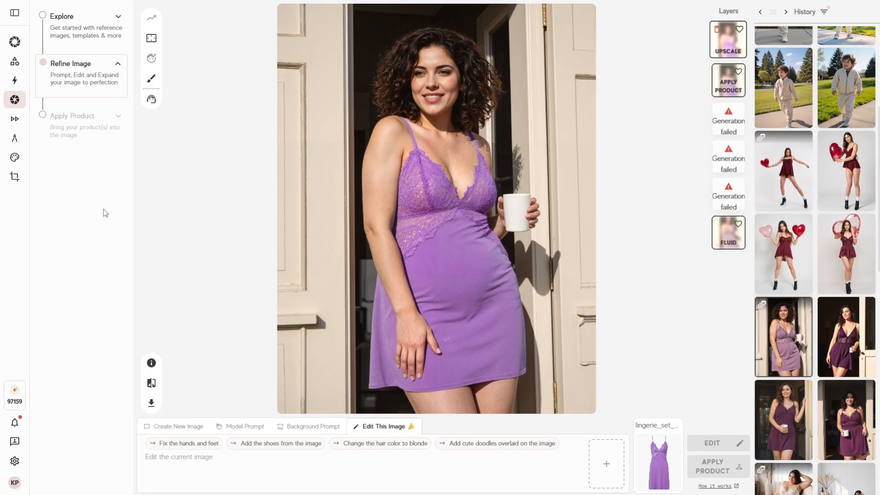
{"action": "left_click", "coordinate": [40, 252]}
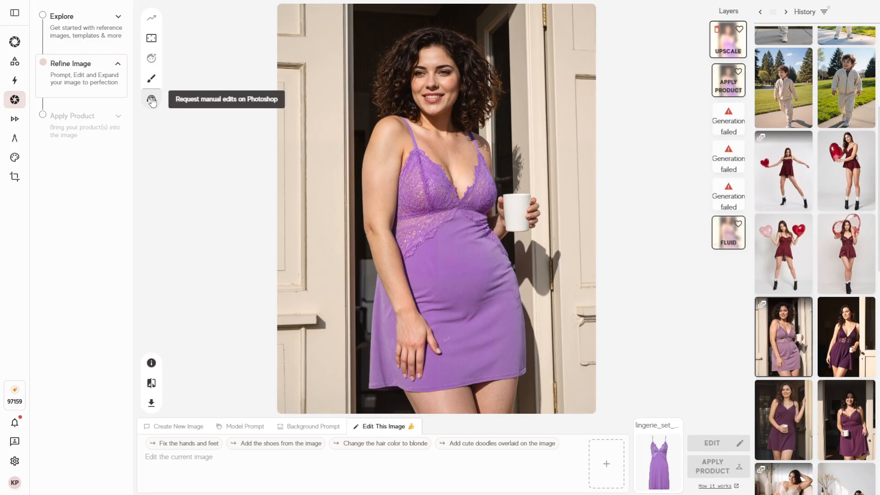
Look over the manual post-production edit request form for the purple slip dress image and close it unsent
{"action": "left_click", "coordinate": [152, 100]}
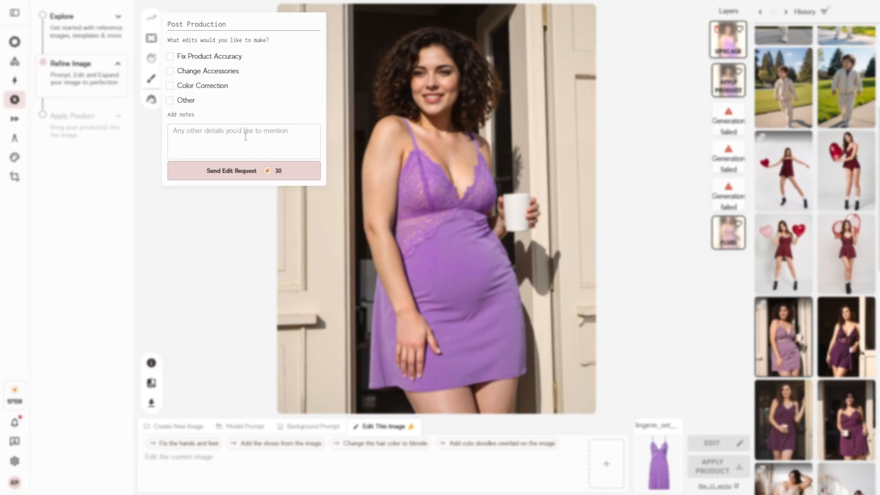
{"action": "left_click", "coordinate": [207, 134]}
{"action": "left_click", "coordinate": [703, 240]}
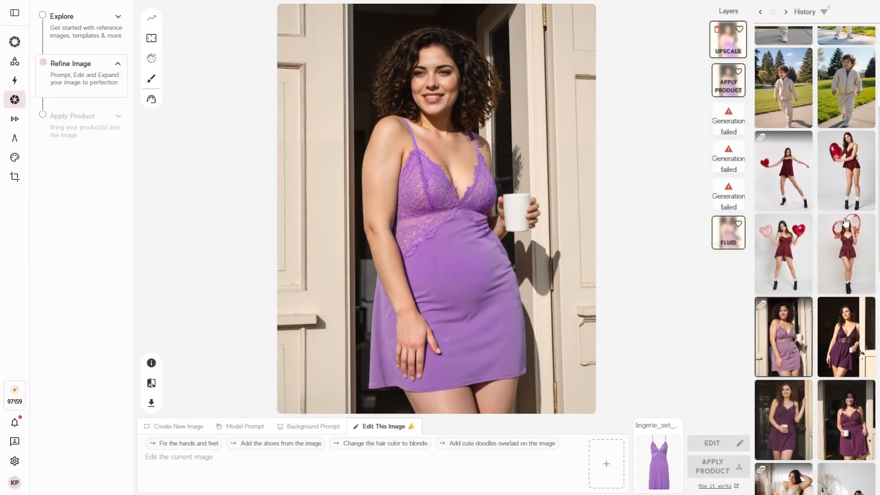
Reopen the second dress_900 preview and edit the image with a prompt to make the kid dance
{"action": "scroll", "coordinate": [841, 200], "scroll_direction": "up", "scroll_amount": 5}
{"action": "left_click", "coordinate": [840, 53]}
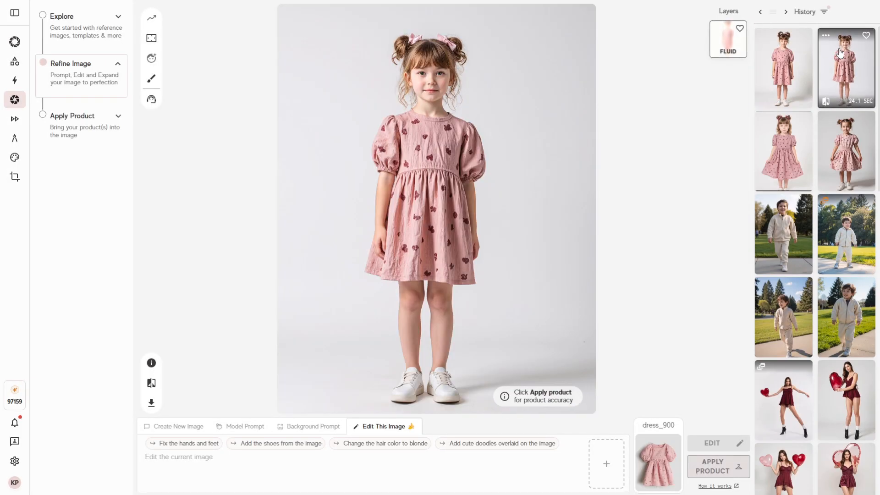
{"action": "left_click", "coordinate": [199, 462]}
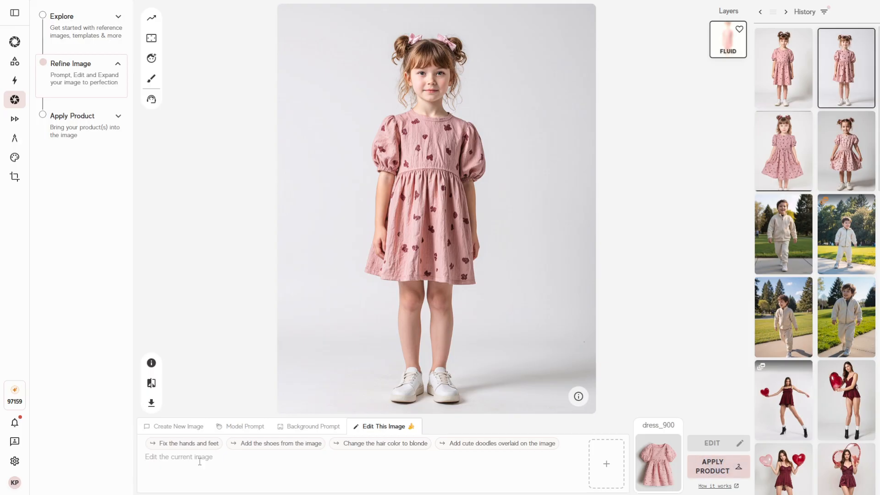
{"action": "type", "text": "make the kid"}
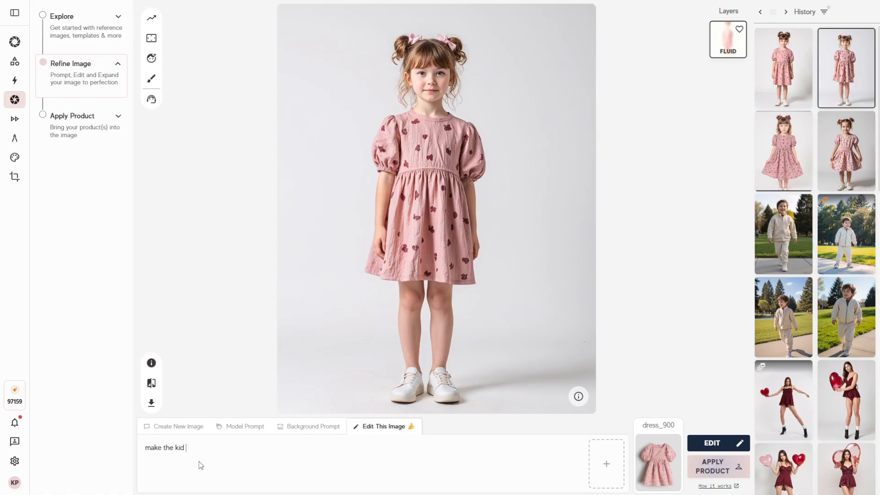
{"action": "type", "text": "ce"}
{"action": "left_click", "coordinate": [699, 446]}
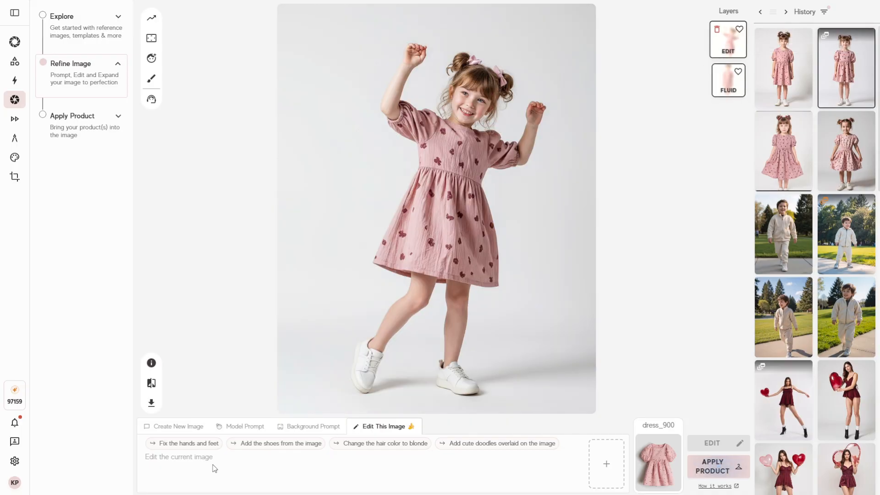
Edit the dancing girl image with the prompt "add hand drawn flowers on the wall"
{"action": "left_click", "coordinate": [213, 463]}
{"action": "type", "text": "add "}
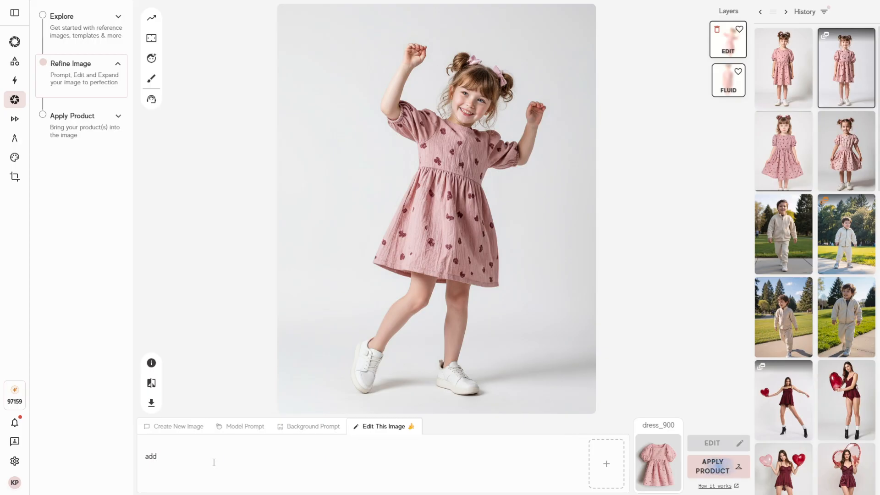
{"action": "type", "text": "hand drw"}
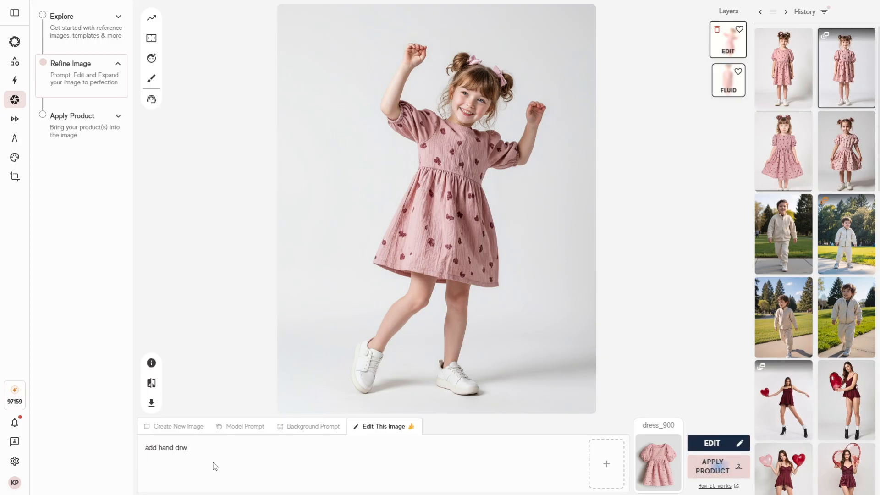
{"action": "type", "text": "an flowers on the wall"}
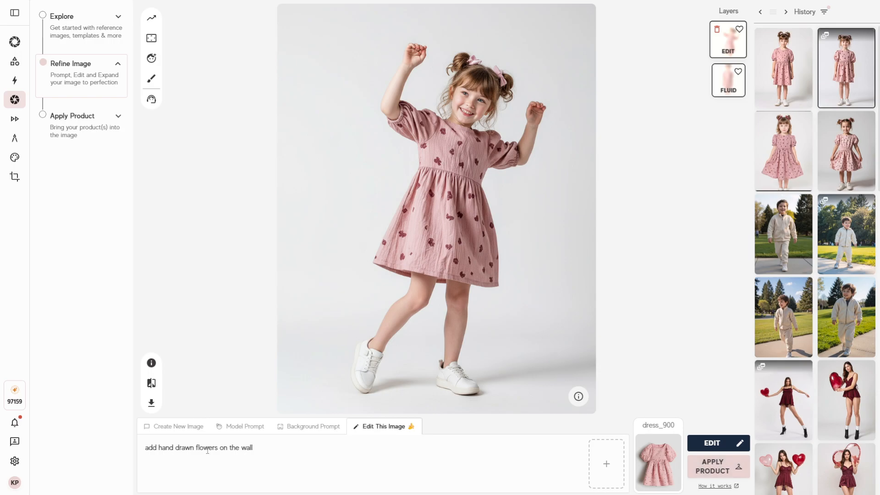
{"action": "left_click", "coordinate": [715, 442]}
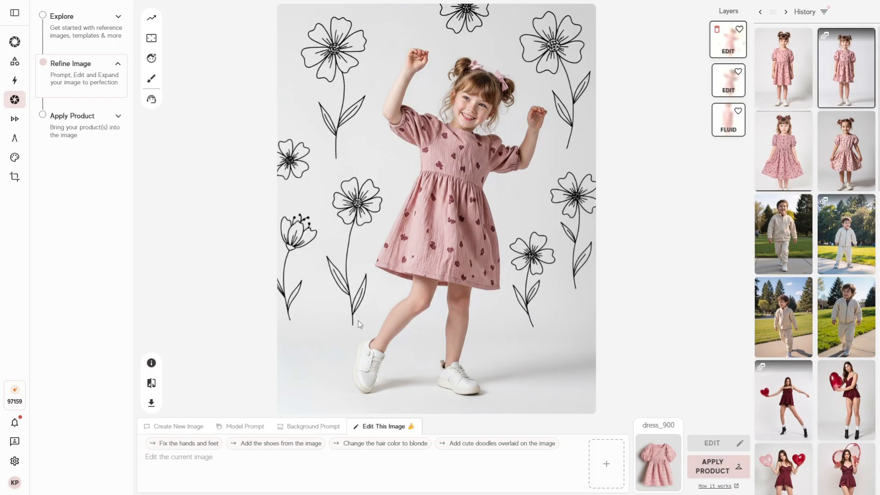
Return to the dancing layer without flowers and write an edit prompt to make the kid wear pink fluffy slippers
{"action": "left_click", "coordinate": [197, 463]}
{"action": "left_click", "coordinate": [728, 82]}
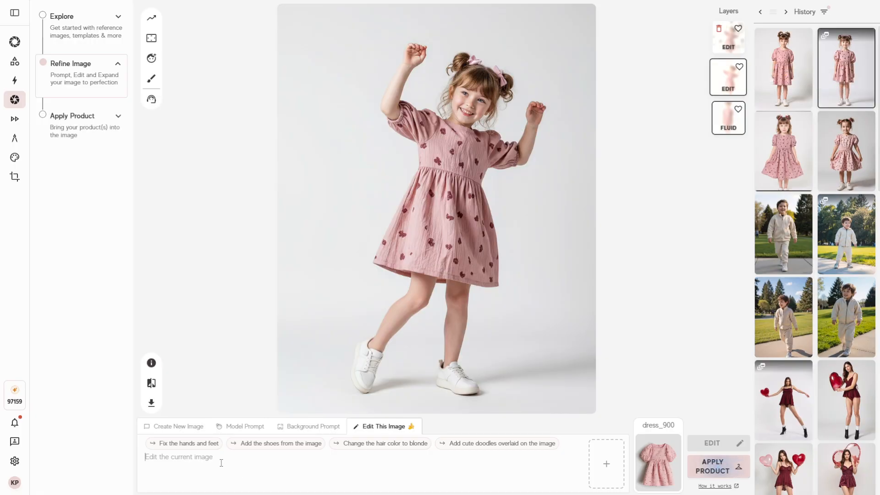
{"action": "left_click", "coordinate": [221, 463]}
{"action": "type", "text": "make"}
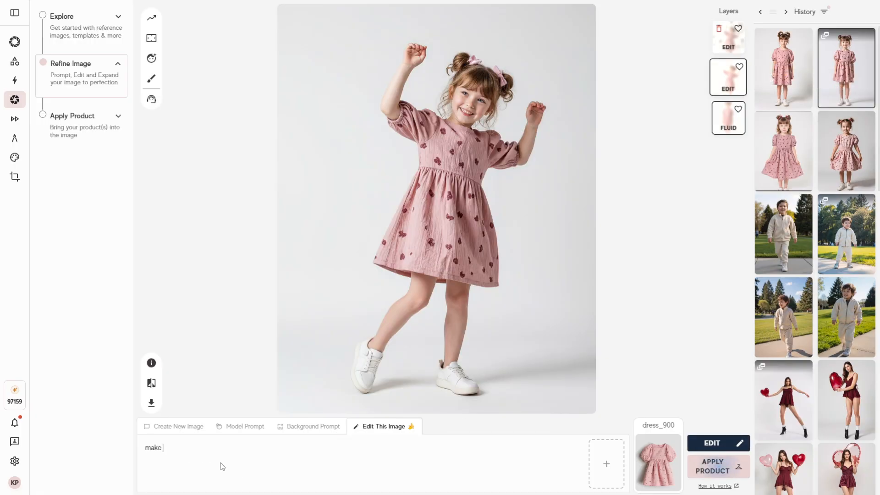
{"action": "type", "text": " the kid wear "}
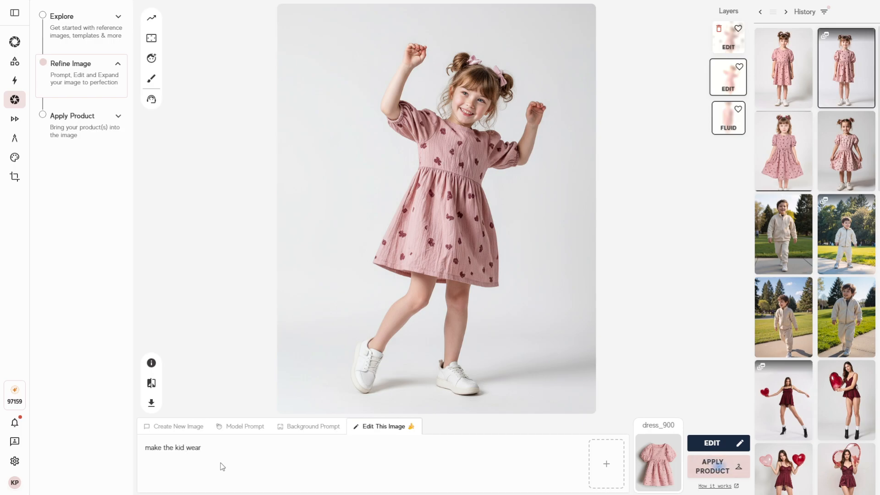
{"action": "type", "text": "pink fluf"}
{"action": "key", "text": "BackSpace"}
{"action": "type", "text": "y slippe"}
{"action": "type", "text": "fully"}
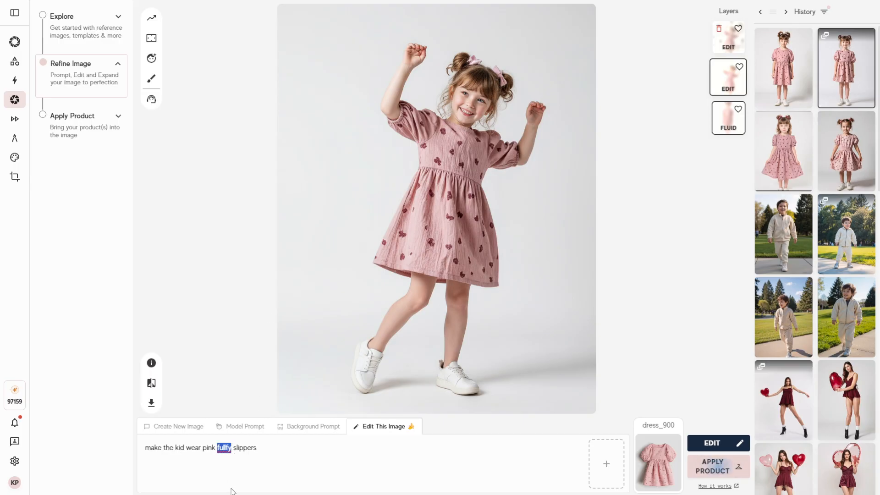
Correct the spelling of "fluffy" in the slippers prompt and run the edit
{"action": "key", "text": "Left"}
{"action": "key", "text": "Left"}
{"action": "key", "text": "Left"}
{"action": "key", "text": "BackSpace"}
{"action": "type", "text": "luf"}
{"action": "key", "text": "Delete"}
{"action": "key", "text": "Delete"}
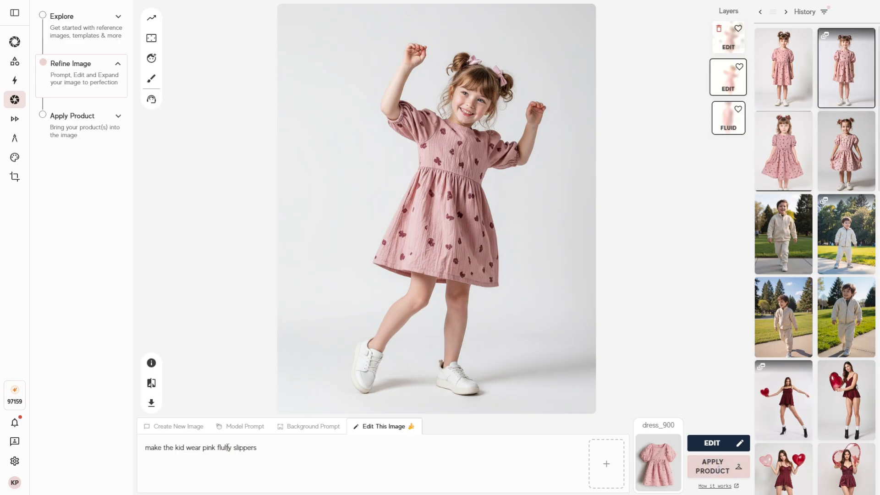
{"action": "key", "text": "BackSpace"}
{"action": "type", "text": "f"}
{"action": "left_click", "coordinate": [706, 444]}
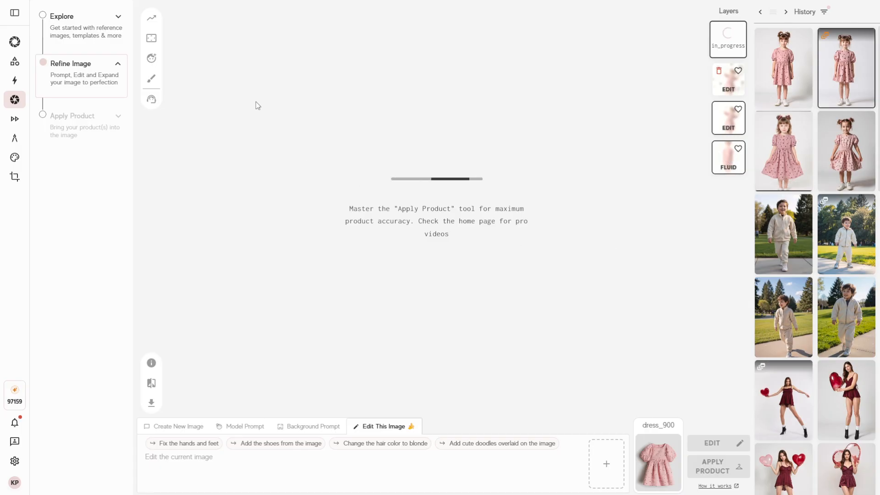
Open the boy image with the red balloon and compare it with the Jacket_404 product photo
{"action": "left_click", "coordinate": [856, 230]}
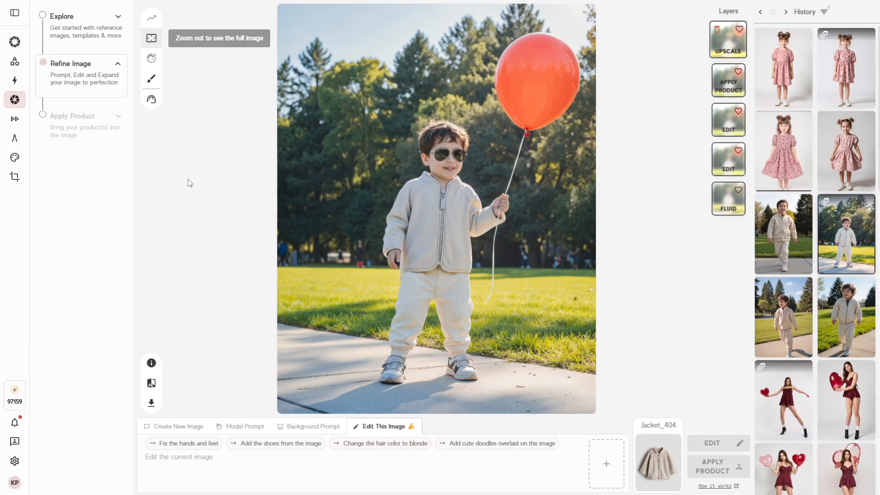
{"action": "left_click", "coordinate": [151, 384]}
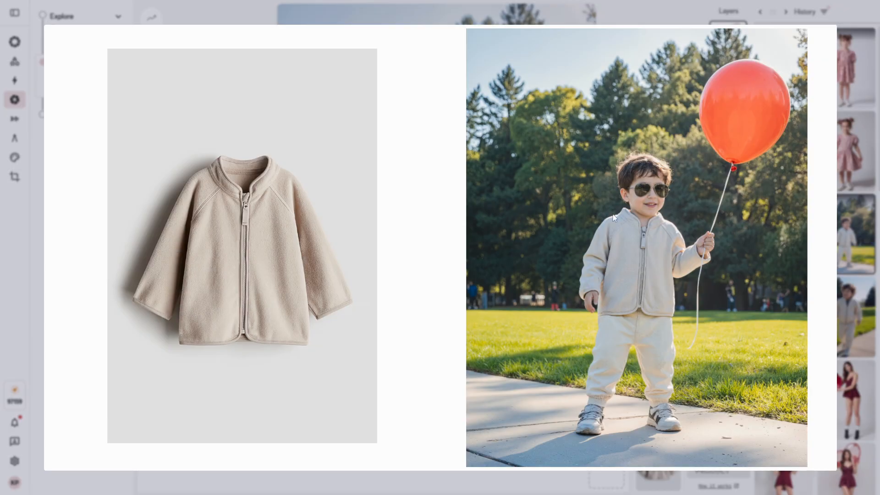
{"action": "left_click", "coordinate": [842, 95]}
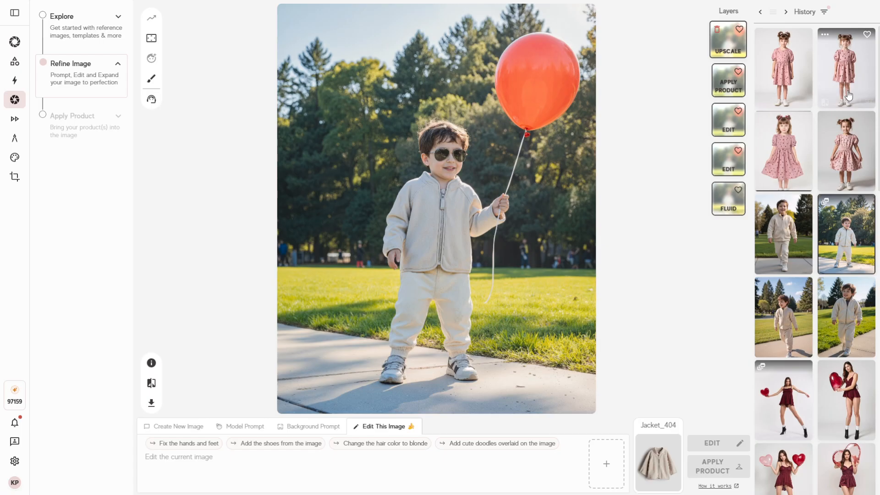
Apply the exact dress_900 product to the girl image with pink slippers, erasing the slipper from the mask first
{"action": "left_click", "coordinate": [849, 72]}
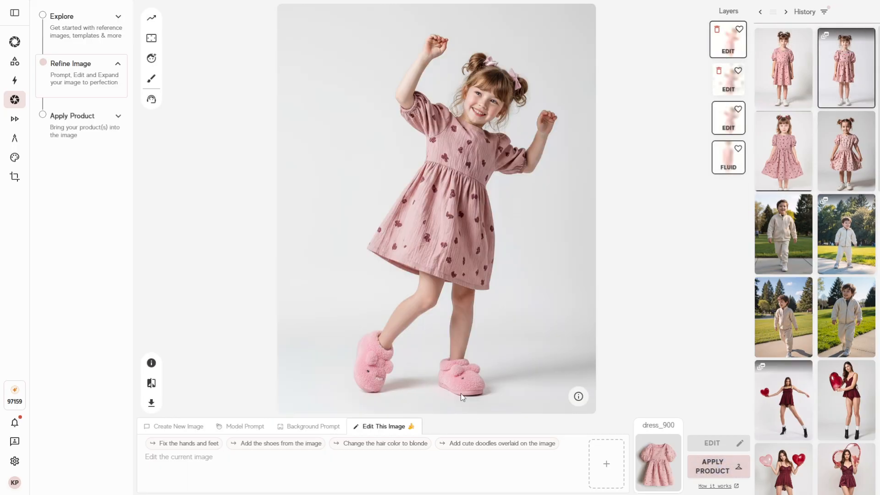
{"action": "left_click", "coordinate": [713, 472]}
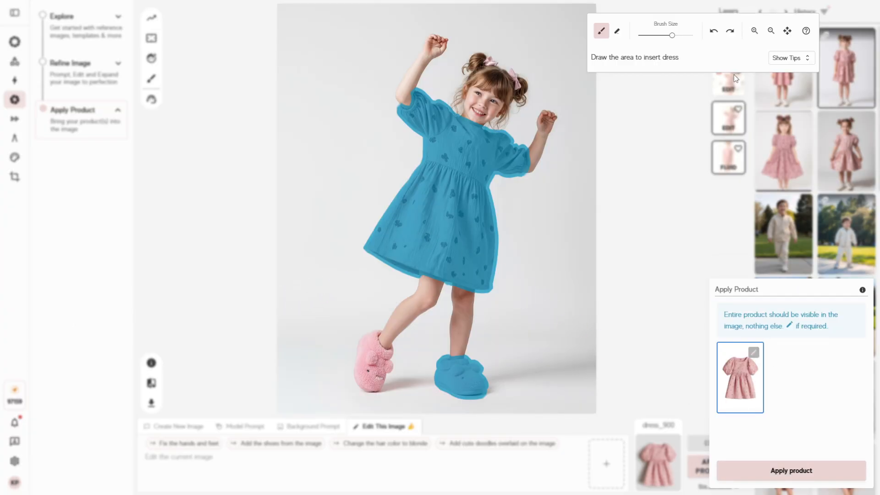
{"action": "left_click", "coordinate": [616, 31]}
{"action": "mouse_move", "coordinate": [460, 369]}
{"action": "left_mouse_down"}
{"action": "mouse_move", "coordinate": [426, 366]}
{"action": "mouse_move", "coordinate": [488, 350]}
{"action": "mouse_move", "coordinate": [496, 380]}
{"action": "left_mouse_up"}
{"action": "left_click", "coordinate": [770, 470]}
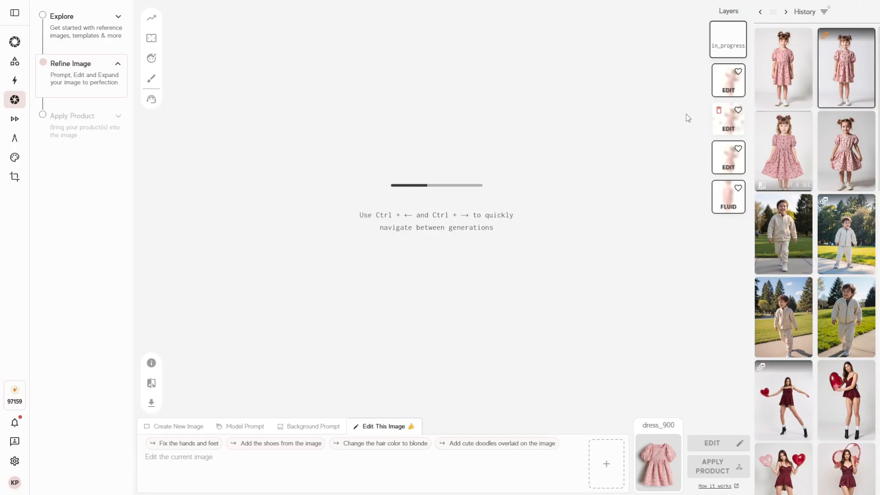
Reopen the girl image with pink slippers from the history, and go to the Image to Video tool from the home page
{"action": "left_click", "coordinate": [854, 87]}
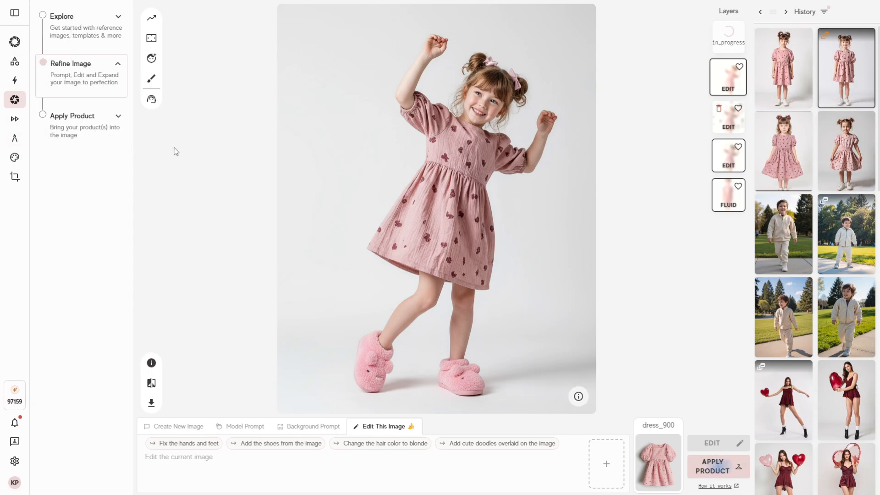
{"action": "left_click", "coordinate": [40, 45]}
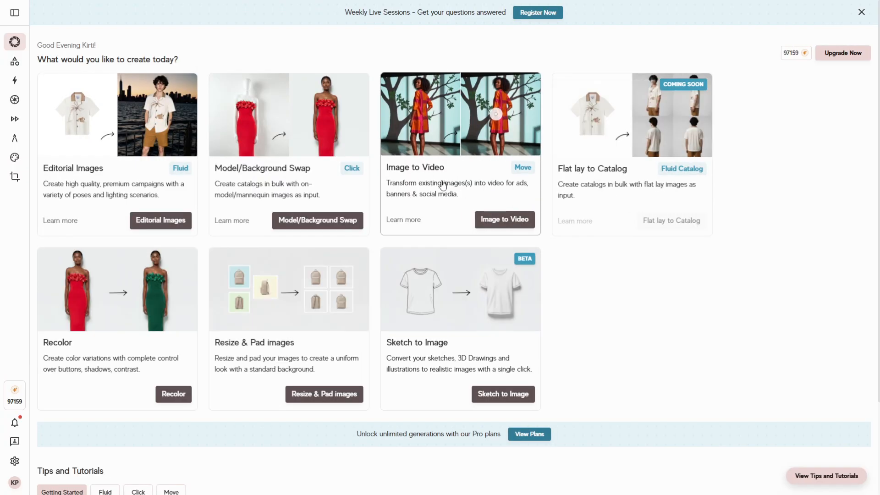
{"action": "left_click", "coordinate": [471, 193]}
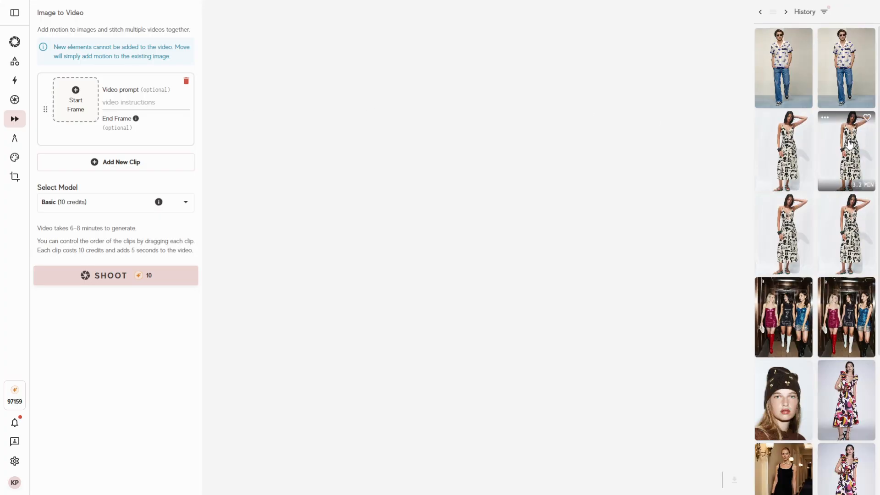
Return to Editorial Images and open the past generations
{"action": "mouse_move", "coordinate": [107, 133]}
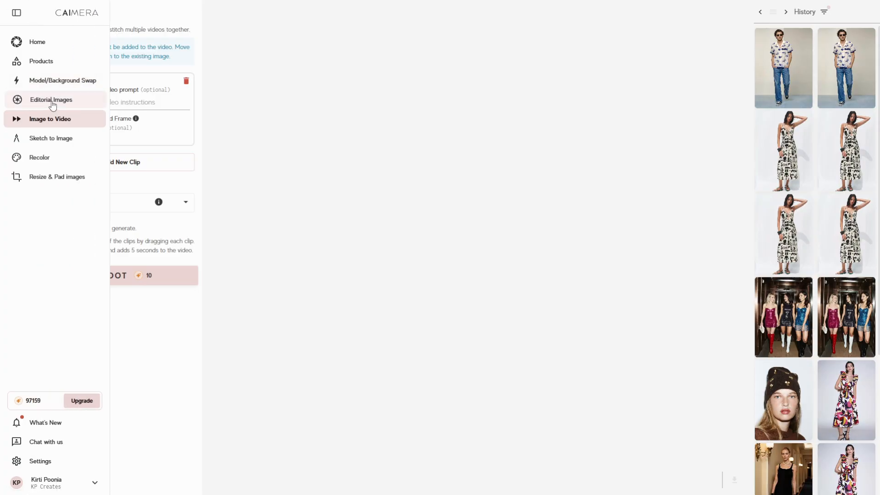
{"action": "left_click", "coordinate": [53, 105]}
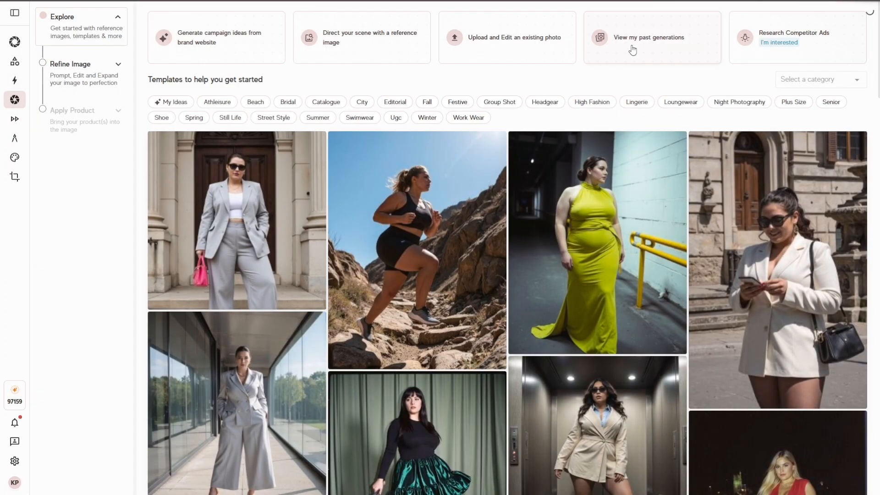
{"action": "left_click", "coordinate": [631, 50]}
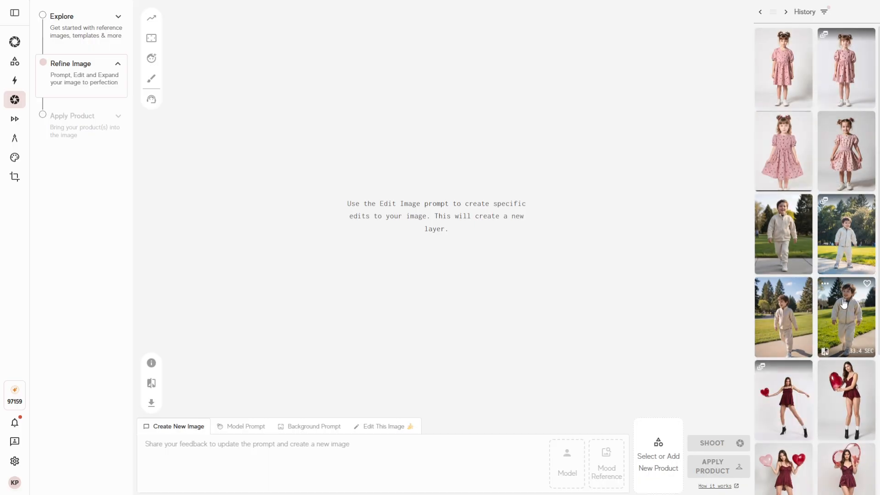
Open the image of the boy with the red balloon from the history and download it
{"action": "left_click", "coordinate": [845, 236]}
{"action": "left_click", "coordinate": [845, 75]}
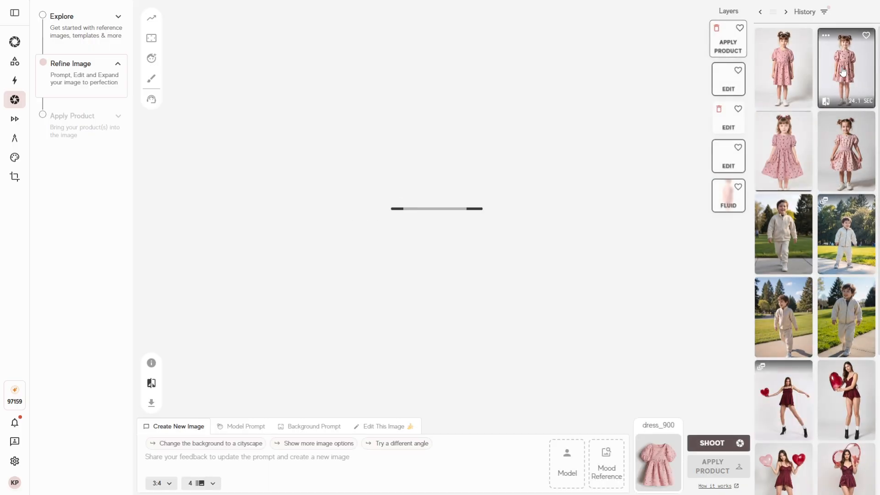
{"action": "left_click", "coordinate": [872, 252]}
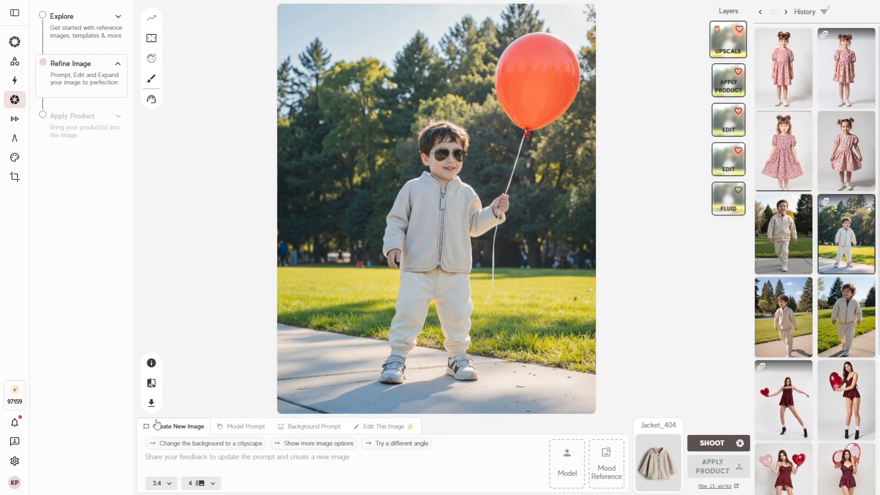
{"action": "left_click", "coordinate": [151, 402]}
{"action": "left_click", "coordinate": [184, 374]}
Open the image of the curly-haired woman in the purple lace slip from the history and download it
{"action": "scroll", "coordinate": [815, 299], "scroll_direction": "down", "scroll_amount": 4}
{"action": "scroll", "coordinate": [814, 312], "scroll_direction": "down", "scroll_amount": 2}
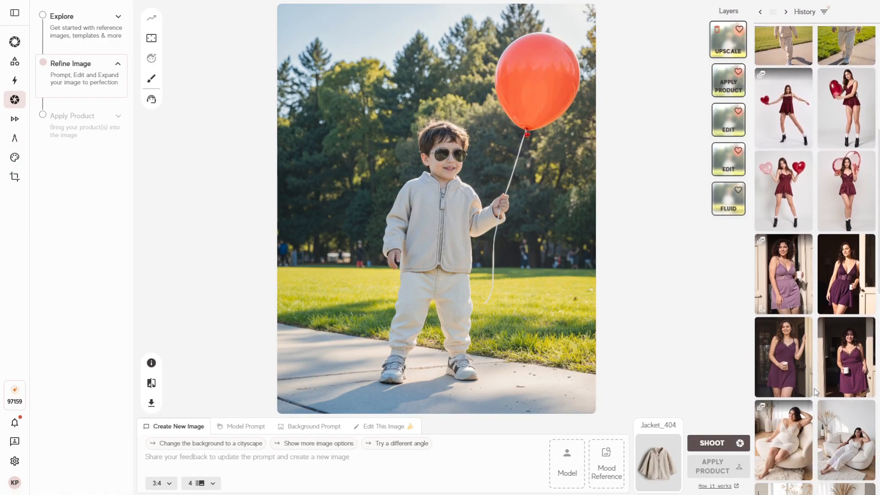
{"action": "left_click", "coordinate": [784, 274]}
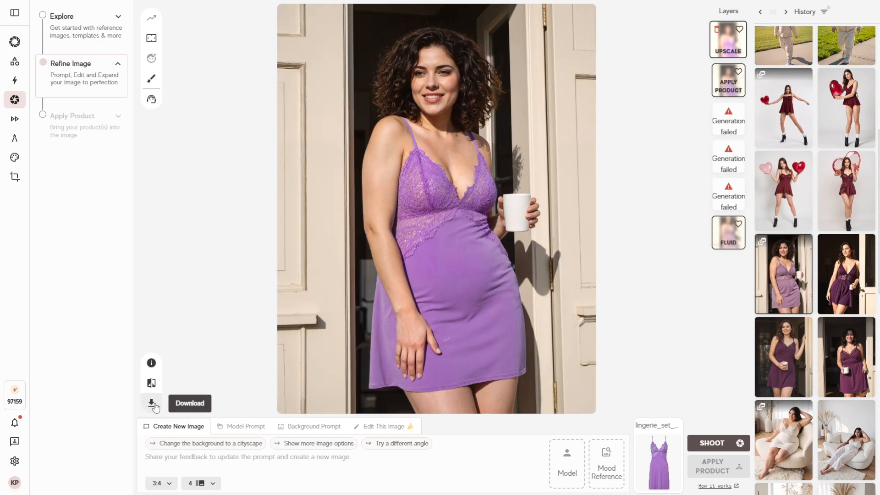
{"action": "left_click", "coordinate": [151, 403]}
{"action": "left_click", "coordinate": [185, 372]}
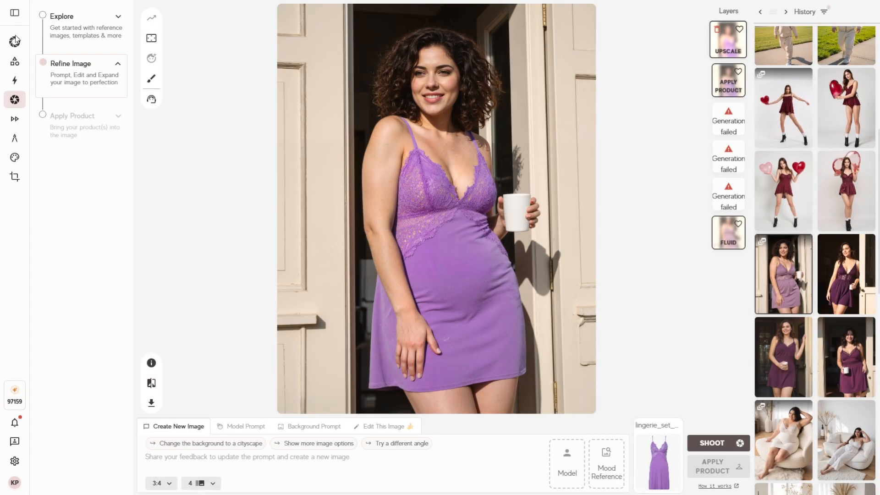
Generate an Image to Video clip from the boy with the red balloon image using the Basic model
{"action": "mouse_move", "coordinate": [56, 96]}
{"action": "left_click", "coordinate": [62, 122]}
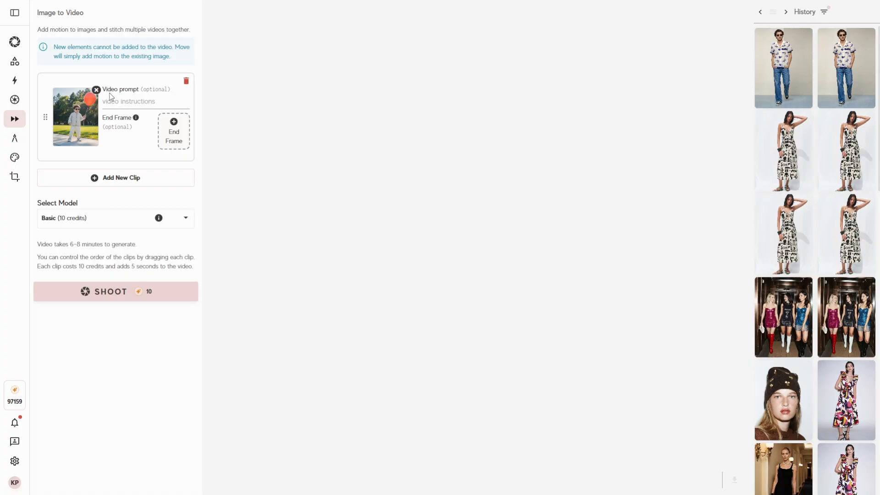
{"action": "left_click", "coordinate": [149, 294]}
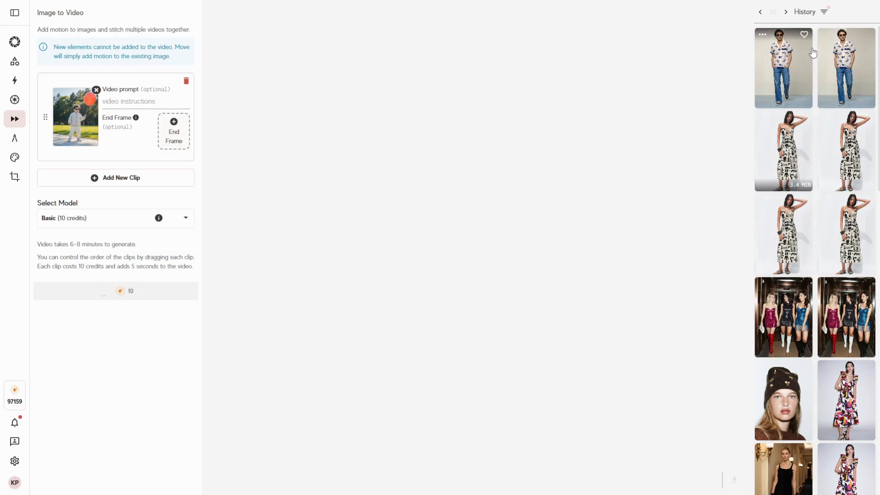
Show the history filters and view the past videos of the printed dress, the three women in sequin dresses and the man in the printed shirt
{"action": "left_click", "coordinate": [824, 11]}
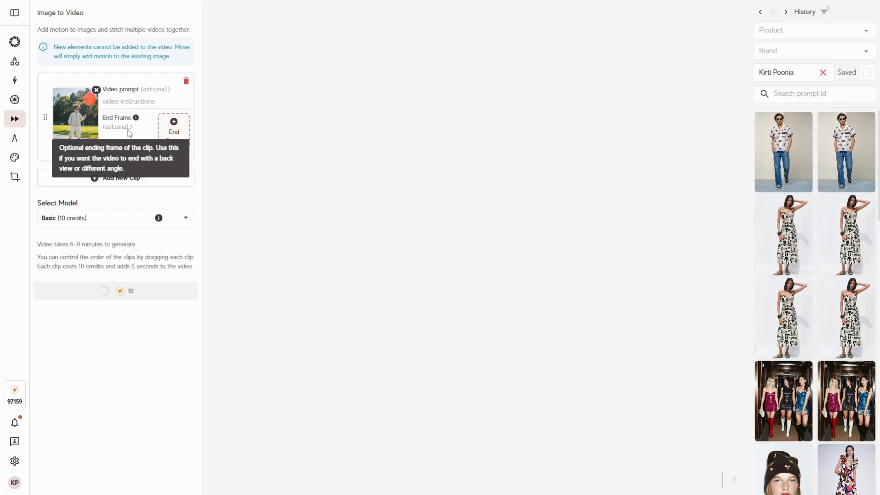
{"action": "left_click", "coordinate": [798, 236]}
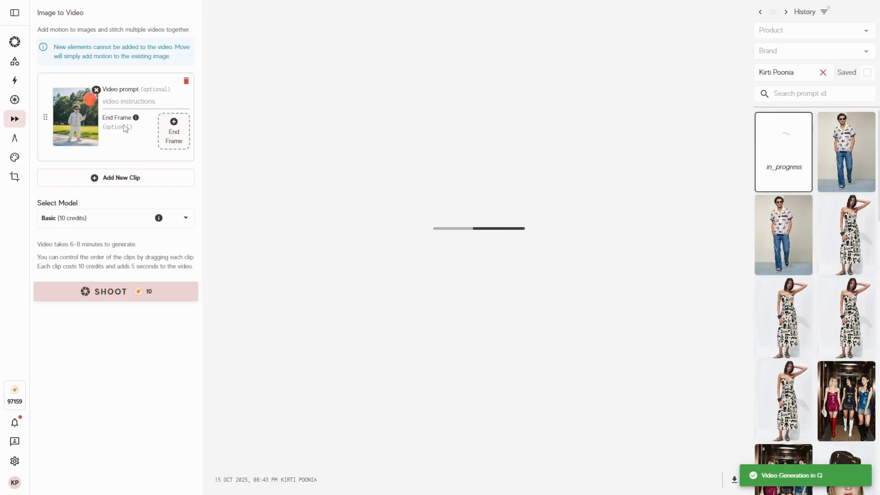
{"action": "left_click", "coordinate": [861, 230]}
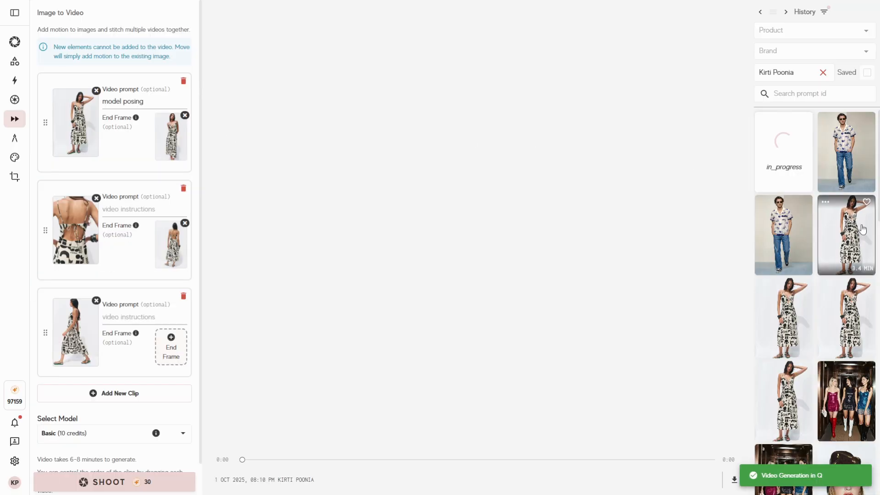
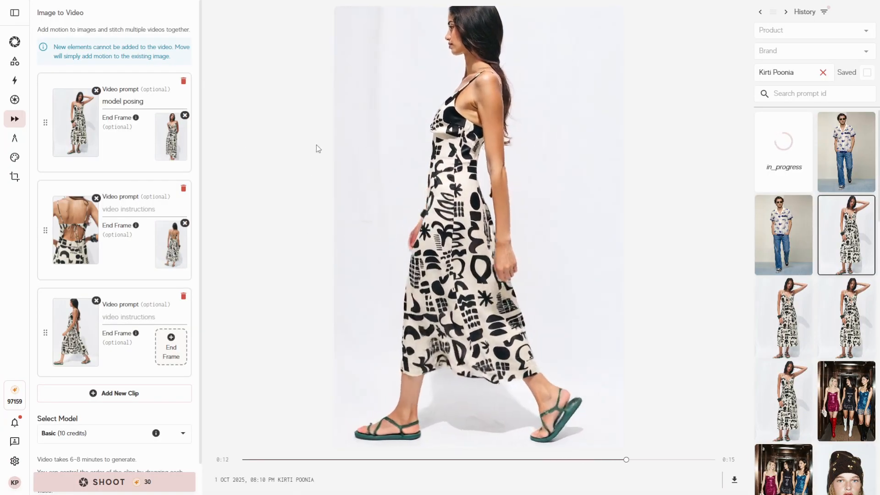
{"action": "left_click", "coordinate": [843, 399]}
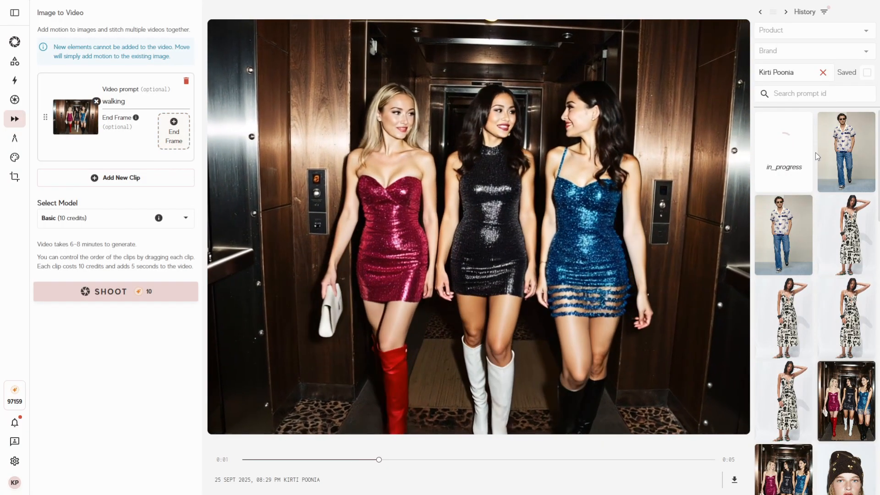
{"action": "left_click", "coordinate": [784, 234]}
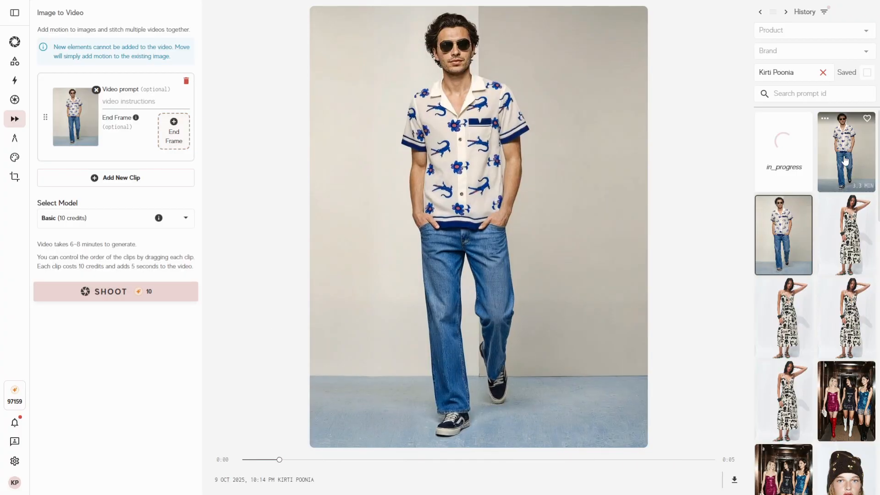
{"action": "left_click", "coordinate": [839, 151]}
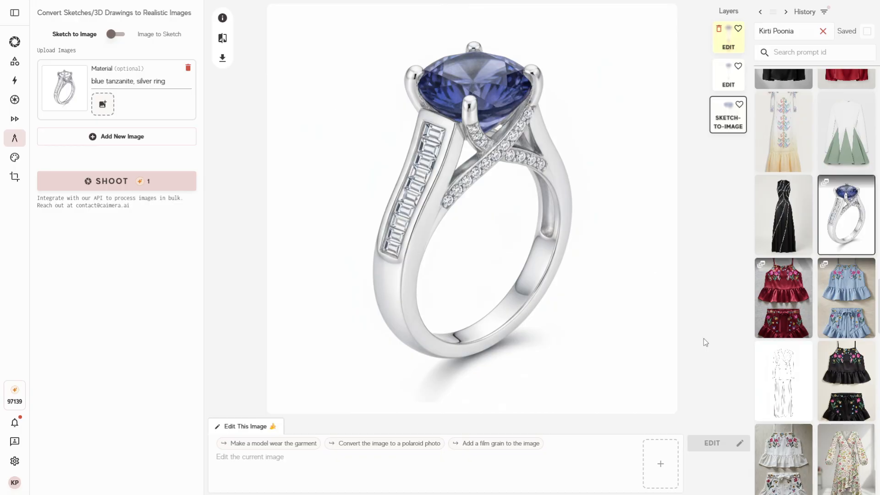
Open the ivory silk long-sleeved dress from the sketch-to-image history
{"action": "scroll", "coordinate": [815, 326], "scroll_direction": "up", "scroll_amount": 4}
{"action": "scroll", "coordinate": [815, 325], "scroll_direction": "up", "scroll_amount": 5}
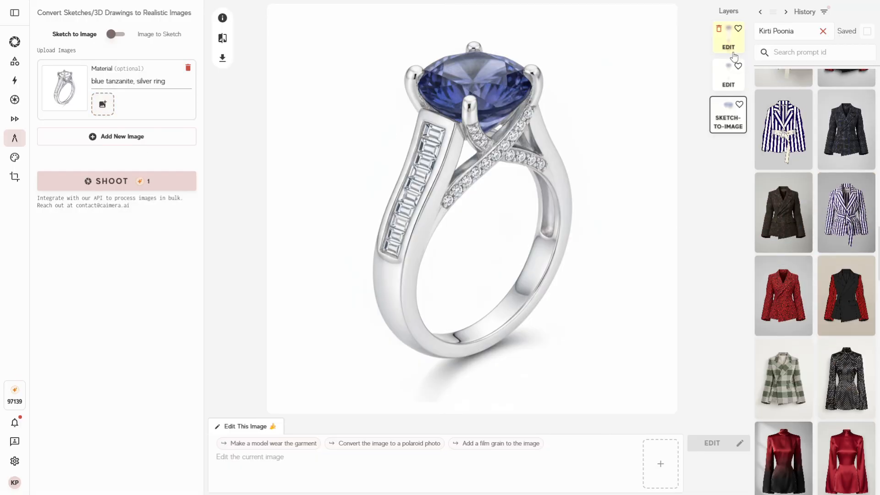
{"action": "scroll", "coordinate": [796, 219], "scroll_direction": "up", "scroll_amount": 8}
{"action": "scroll", "coordinate": [796, 218], "scroll_direction": "up", "scroll_amount": 7}
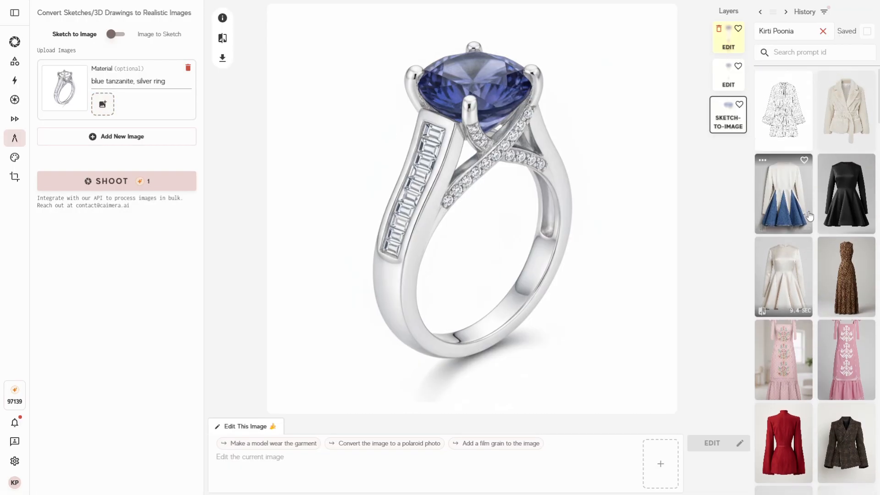
{"action": "left_click", "coordinate": [789, 198]}
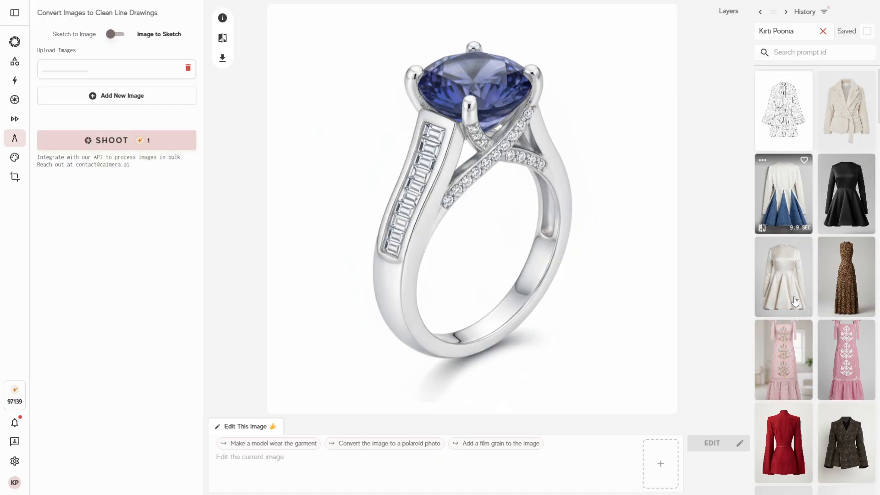
{"action": "left_click", "coordinate": [788, 287]}
Set the dress sketch's material to "#86ghd5, silk" and generate the realistic image
{"action": "double_click", "coordinate": [115, 82]}
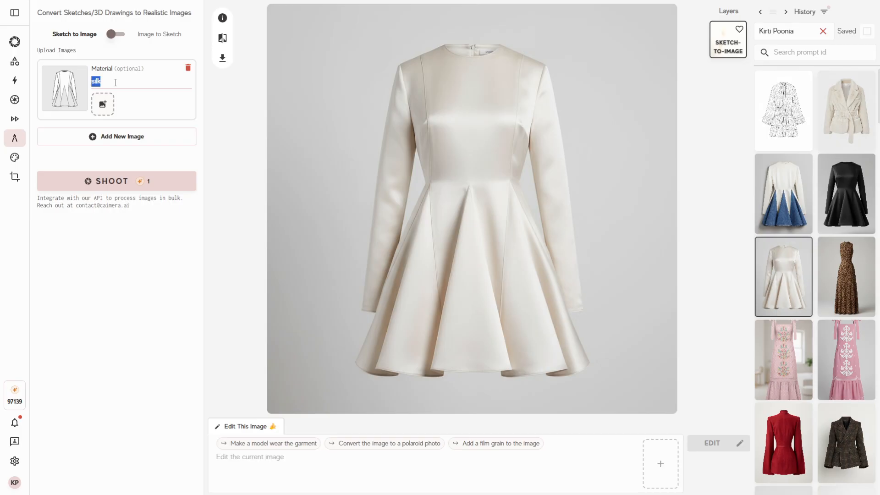
{"action": "type", "text": "#"}
{"action": "type", "text": "86"}
{"action": "type", "text": "gh"}
{"action": "type", "text": "c5"}
{"action": "type", "text": ","}
{"action": "type", "text": " slik"}
{"action": "key", "text": "BackSpace"}
{"action": "key", "text": "BackSpace"}
{"action": "key", "text": "BackSpace"}
{"action": "type", "text": "ilk"}
{"action": "left_click", "coordinate": [145, 185]}
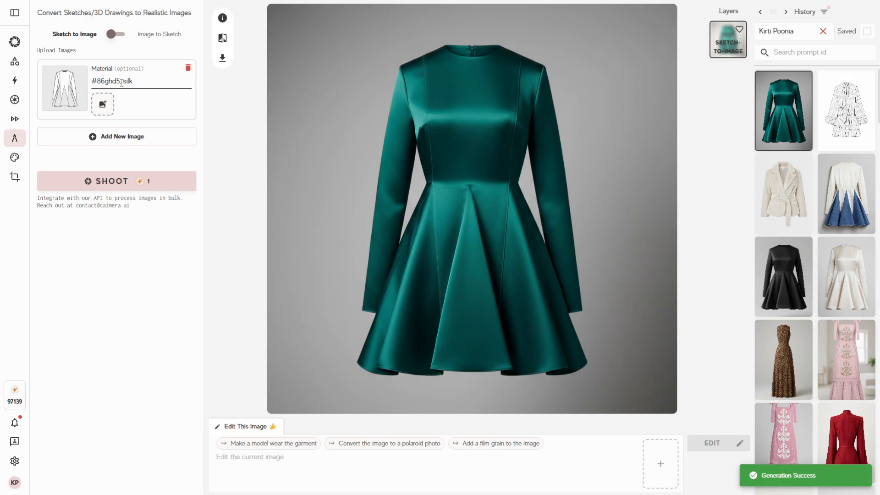
Add the checked fabric swatch as the dress sketch's material reference and generate another image
{"action": "left_click_drag", "start_coordinate": [91, 81], "coordinate": [118, 81]}
{"action": "left_click", "coordinate": [139, 83]}
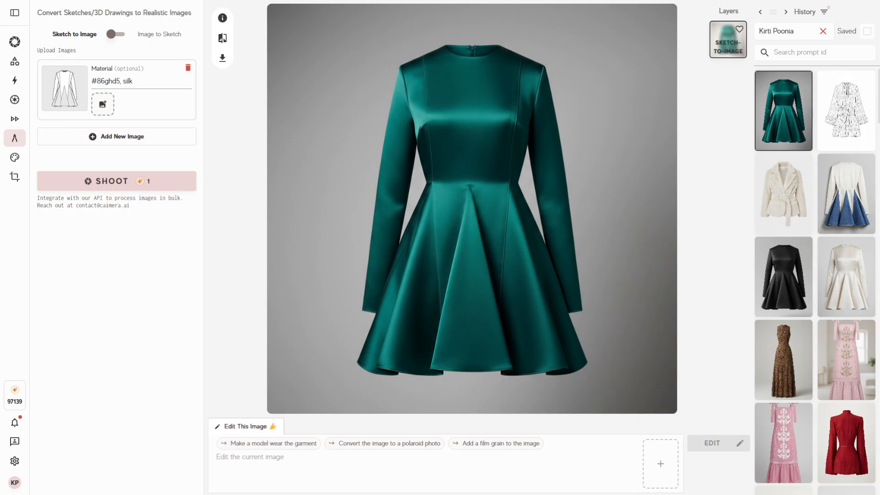
{"action": "left_click", "coordinate": [108, 110]}
{"action": "left_click", "coordinate": [154, 185]}
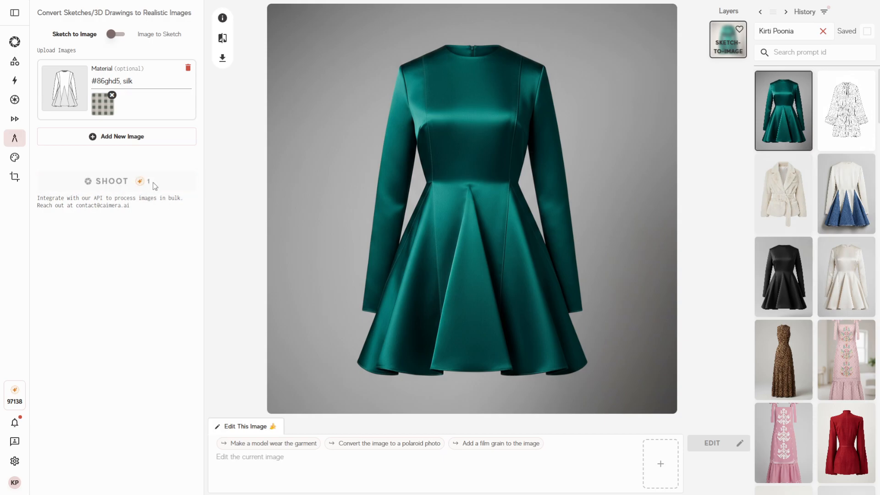